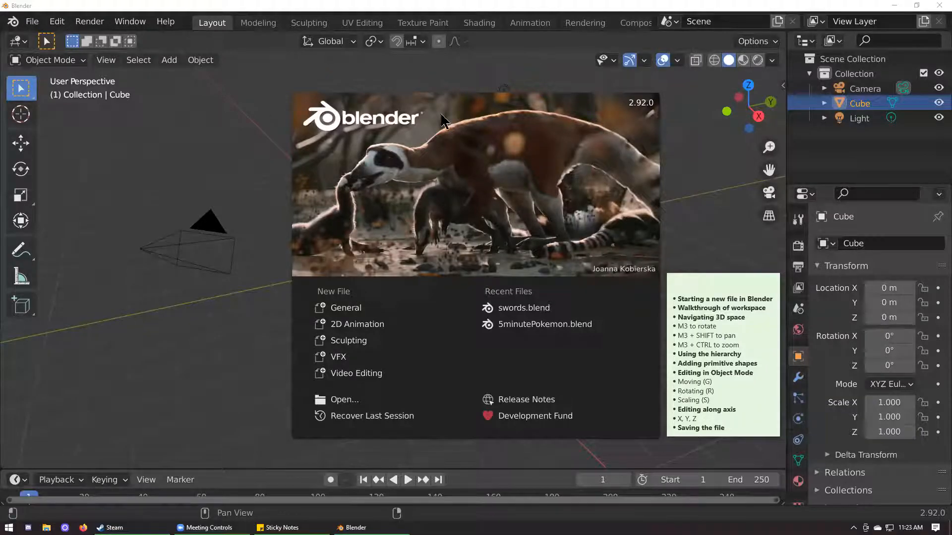
Step: Switch back to Blender from Steam and start a new General file
key("alt+Tab")
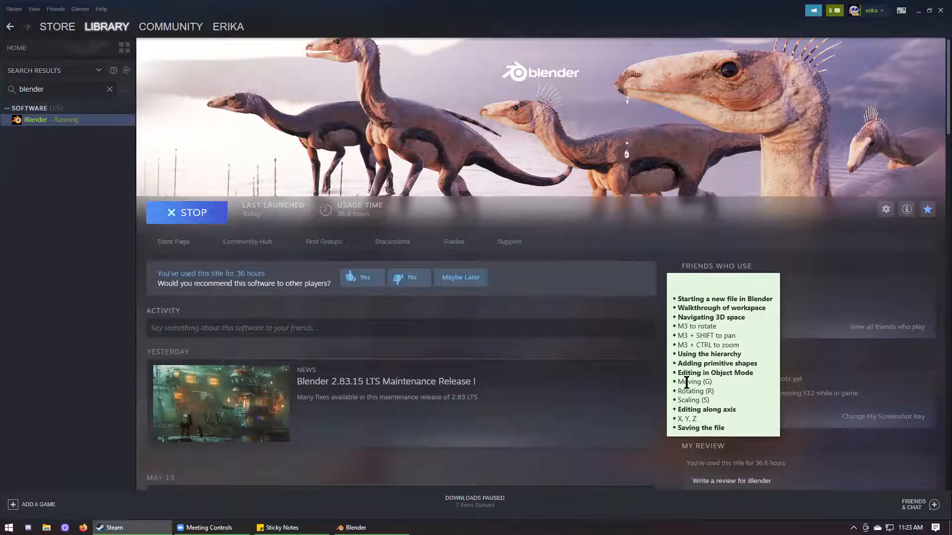
left_click(353, 528)
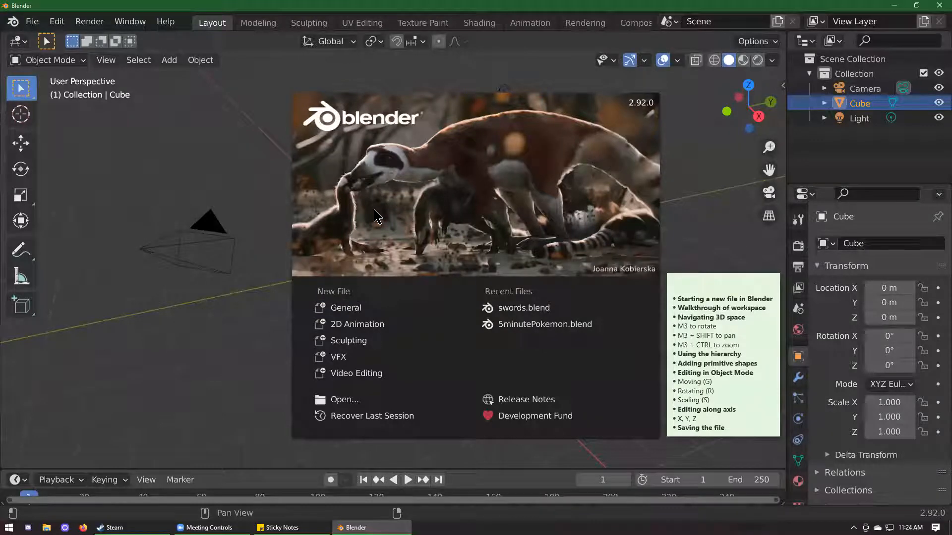
left_click(375, 318)
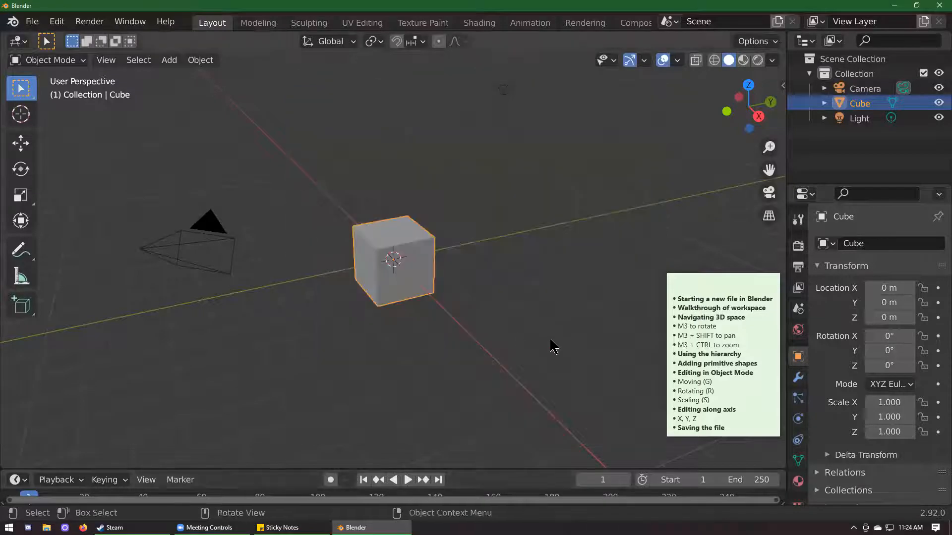
middle_click_drag(478, 283, 518, 293)
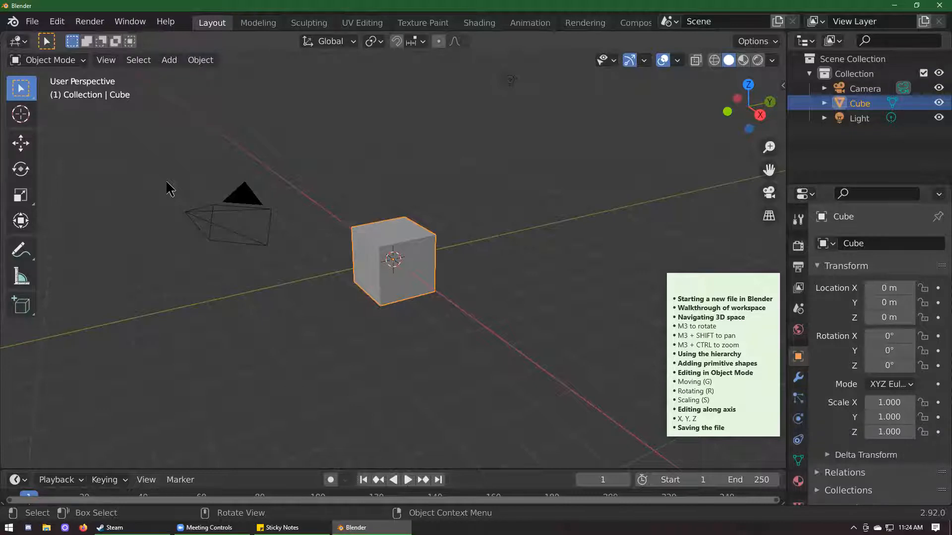
Step: Look through the file and editing commands, then open the Blender preferences, view the Interface settings and close them
left_click(39, 25)
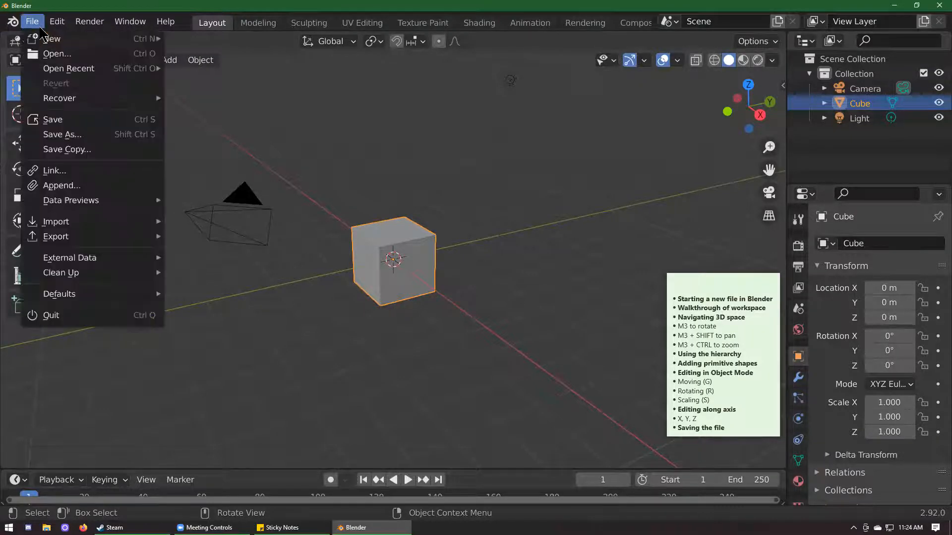
left_click(33, 22)
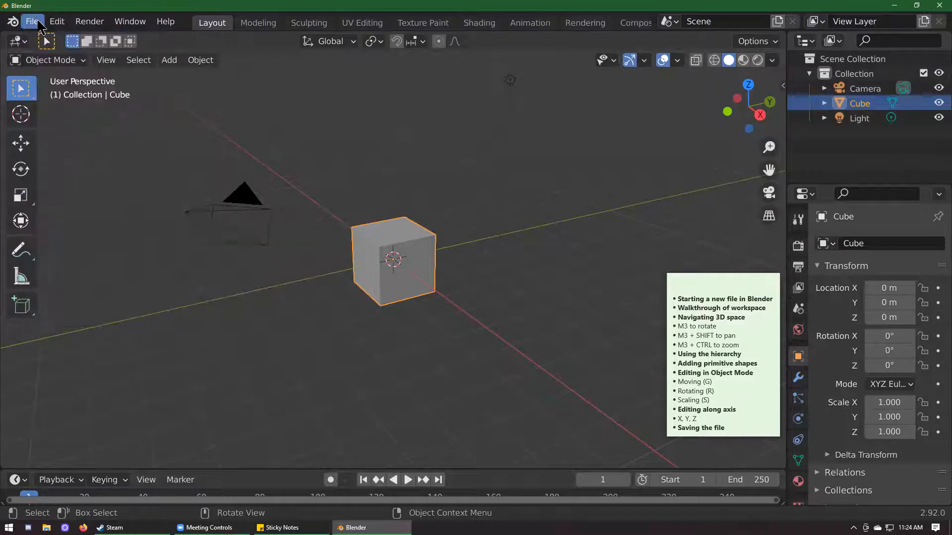
left_click(39, 25)
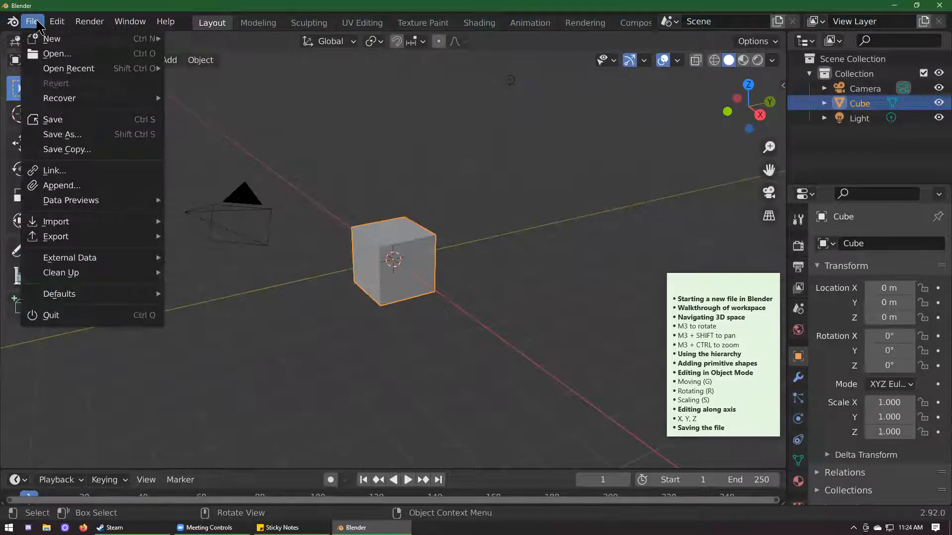
mouse_move(59, 21)
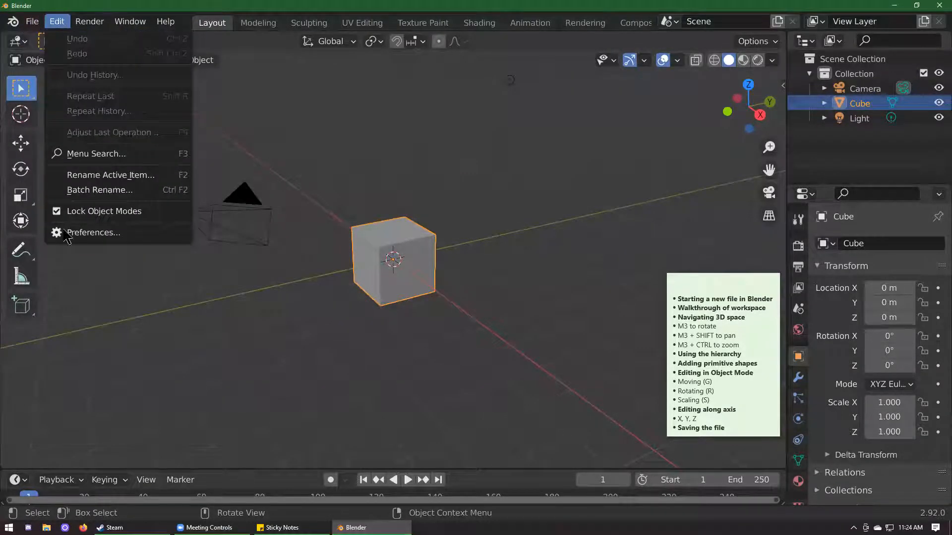
left_click(94, 233)
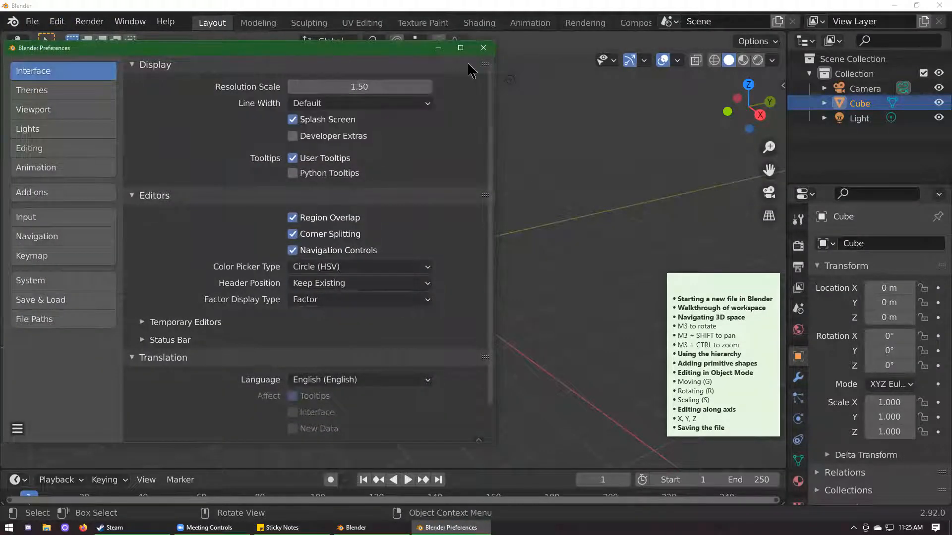
left_click(483, 48)
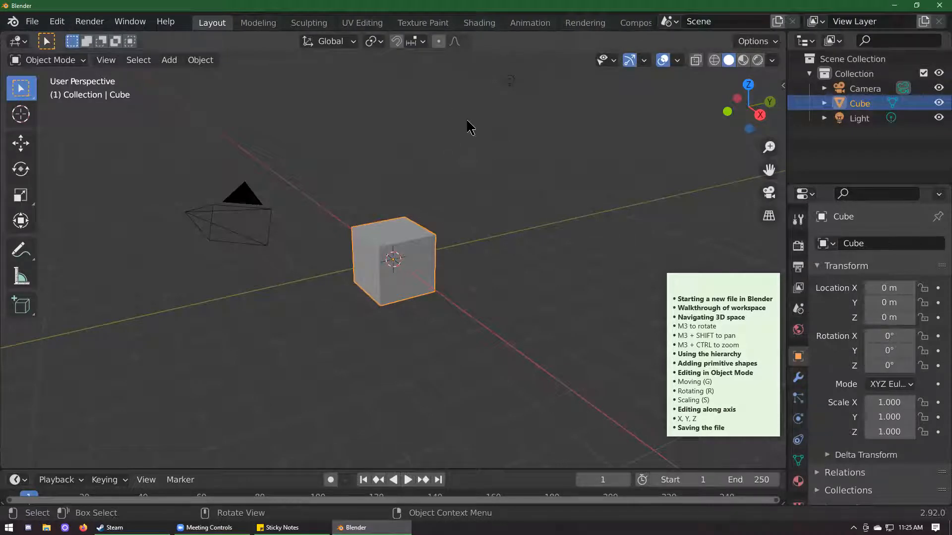
Step: Look at the Modeling workspace, return to Layout, and make the timeline taller
left_click(257, 26)
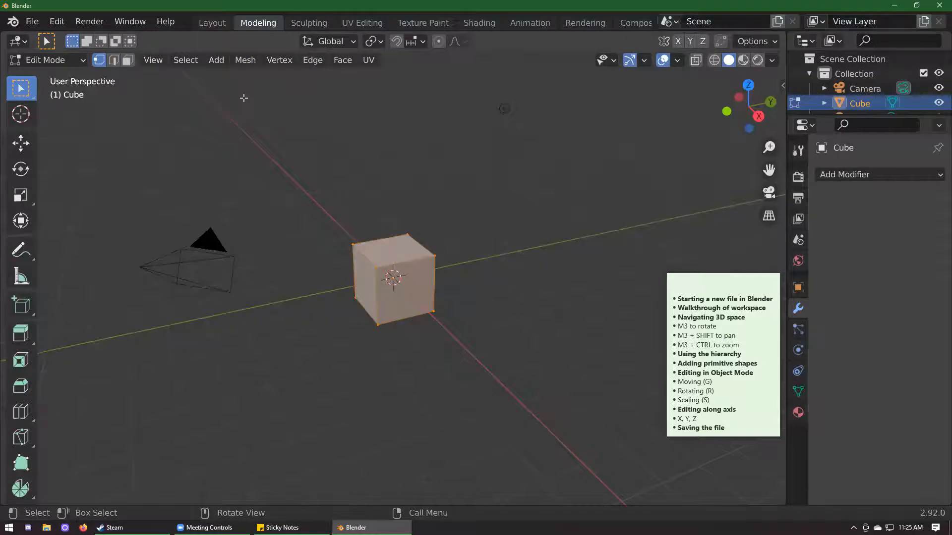
left_click(218, 25)
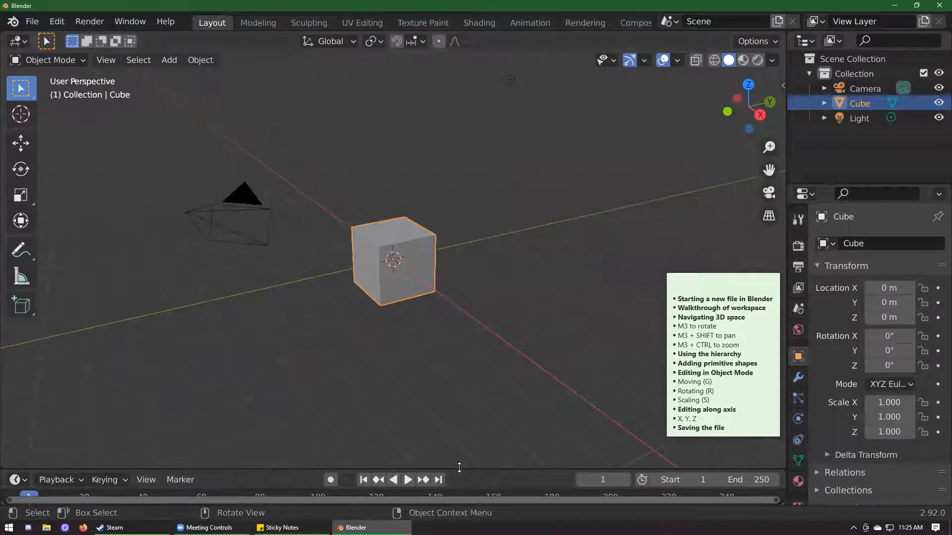
left_click_drag(459, 468, 459, 429)
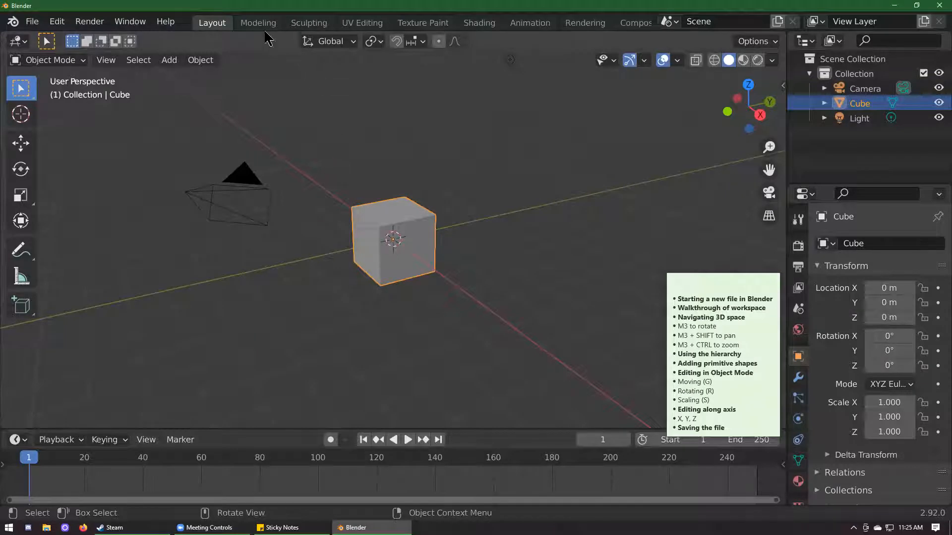
Step: Switch to the Modeling workspace, enlarge the outliner down to the Light entry, and look over the available modeling tools
left_click(245, 25)
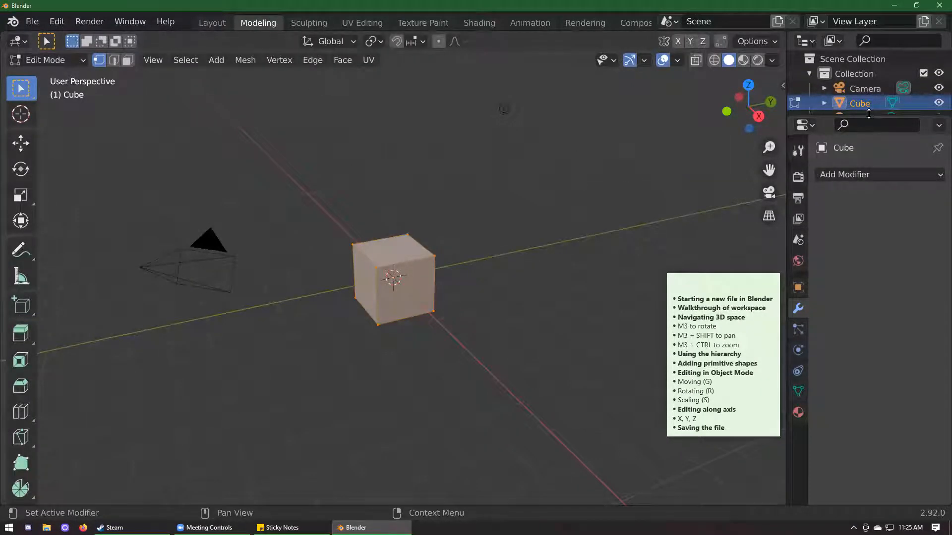
left_click_drag(869, 114, 869, 139)
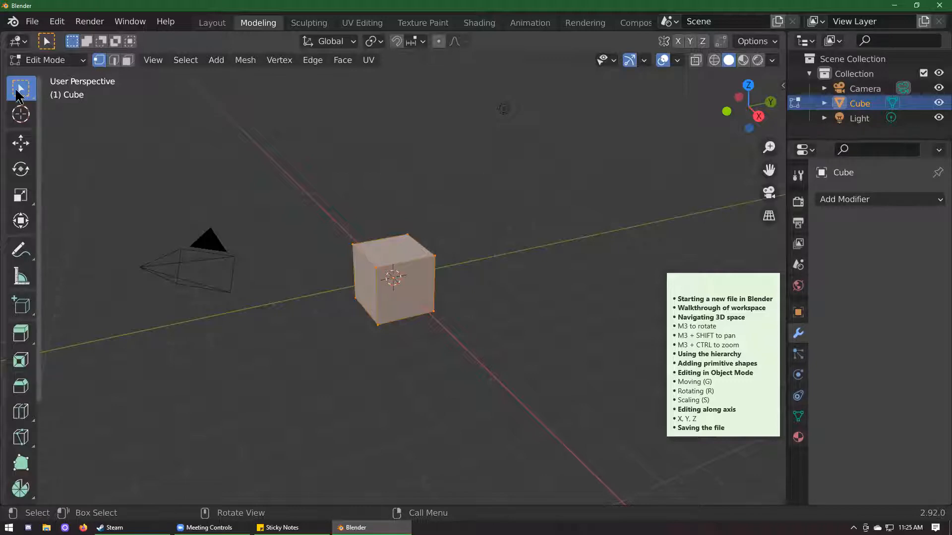
scroll(17, 318, "down", 4)
scroll(18, 327, "up", 4)
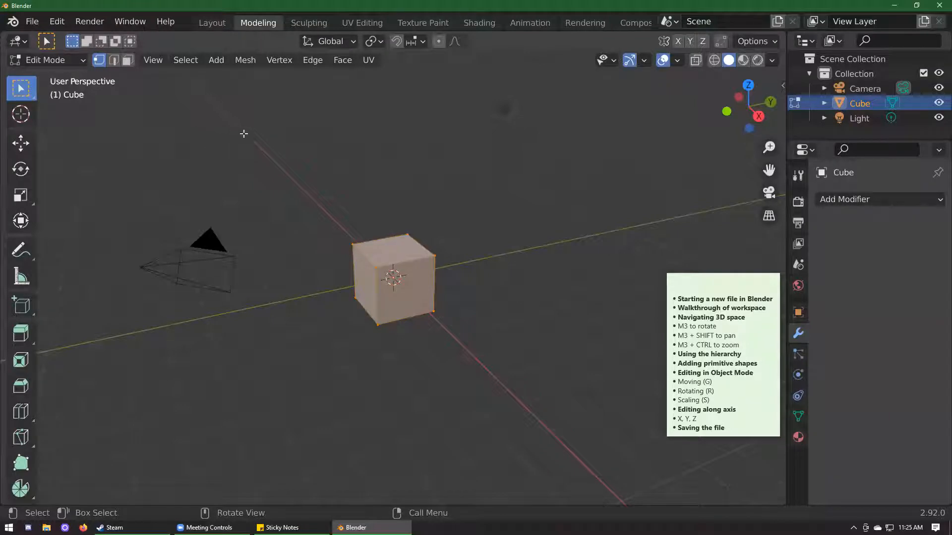
Step: Change the cube from Edit Mode to Object Mode and deselect everything
left_click(80, 61)
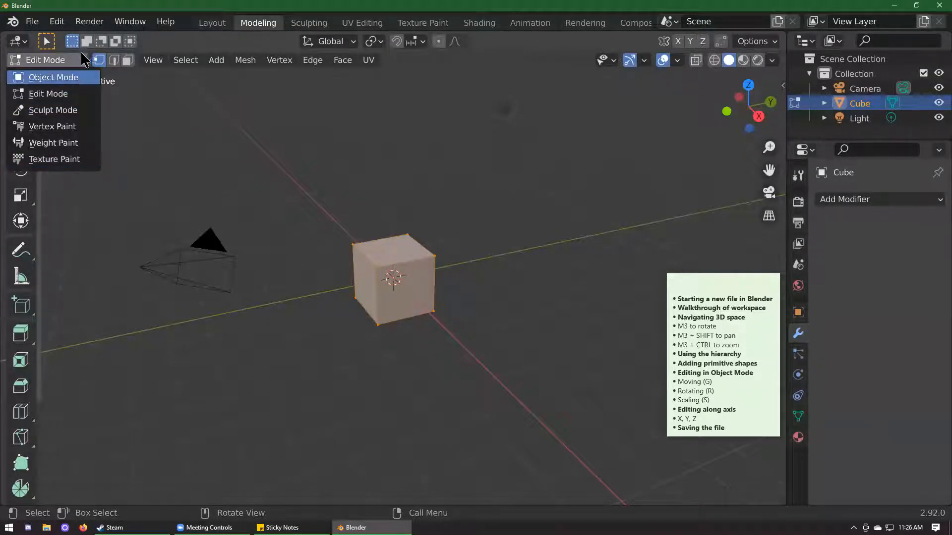
left_click(199, 126)
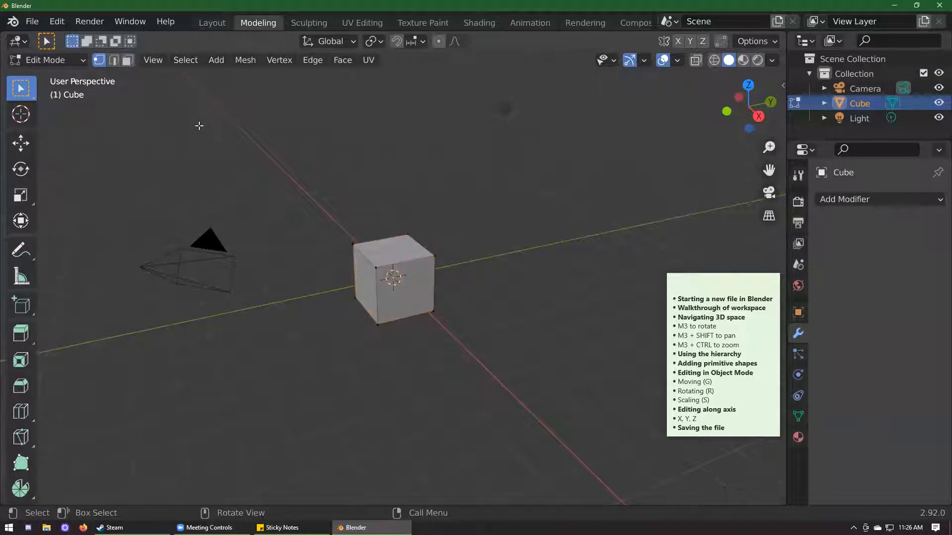
key("Tab")
left_click(431, 176)
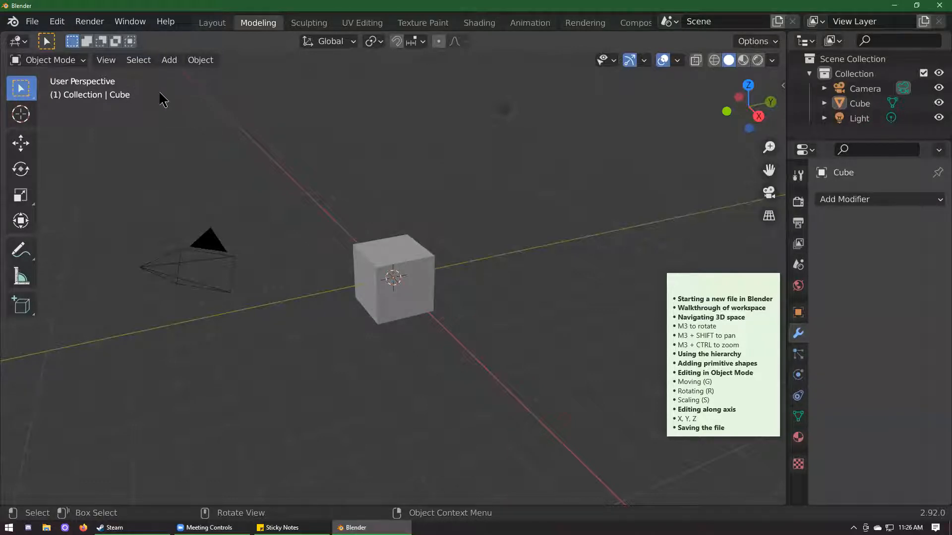
Step: Compare the cube up close in wireframe and solid viewport shading from different angles
left_click(714, 60)
mouse_move(291, 206)
middle_mouse_down()
mouse_move(421, 196)
mouse_move(366, 191)
mouse_move(421, 257)
mouse_move(285, 187)
middle_mouse_up()
scroll(634, 223, "up", 3)
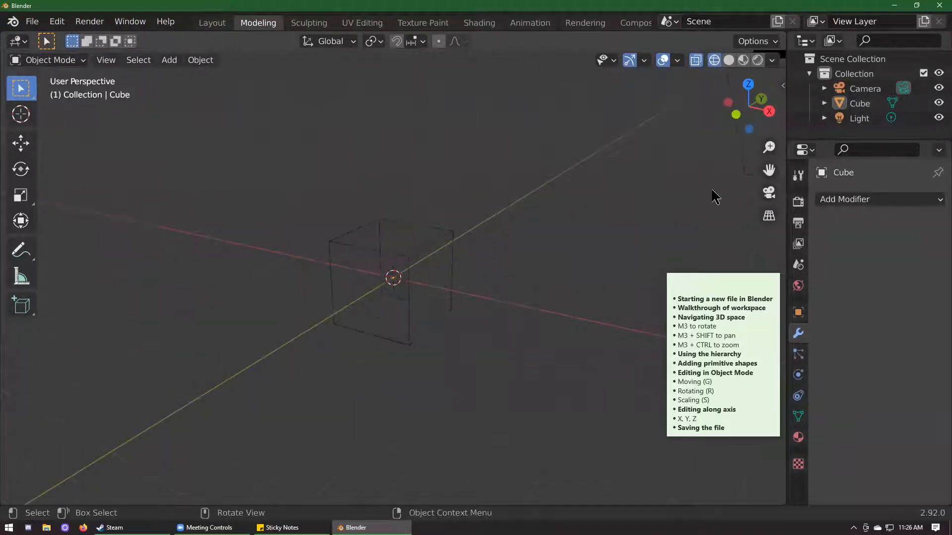
scroll(714, 197, "up", 4)
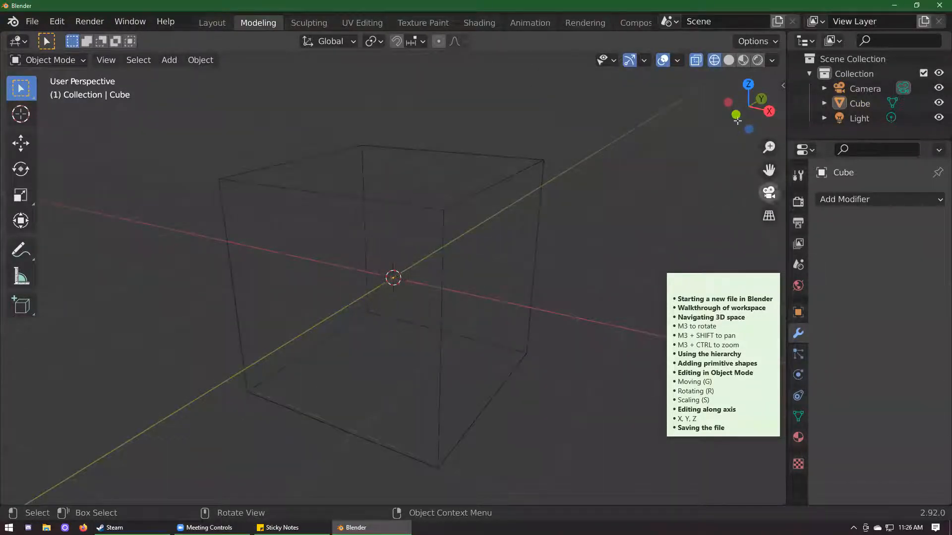
left_click(729, 60)
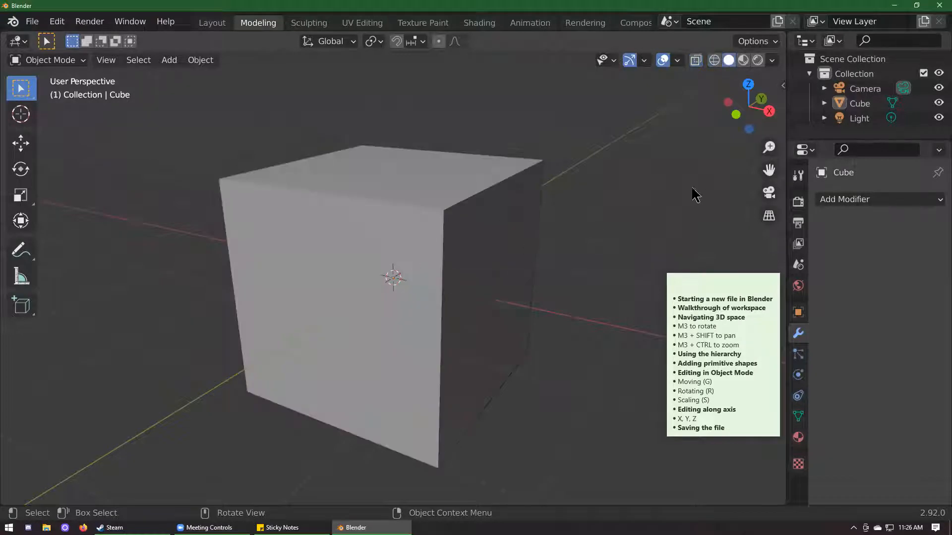
middle_click_drag(654, 190, 614, 198)
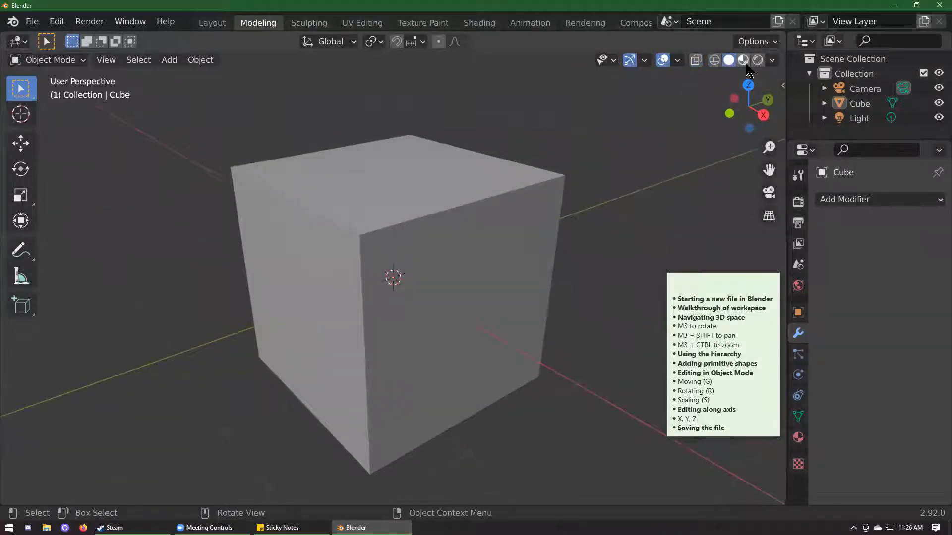
Step: Preview the cube in material preview and rendered shading, return to solid shading, and look around the cube
left_click(745, 63)
middle_click_drag(635, 163, 635, 185)
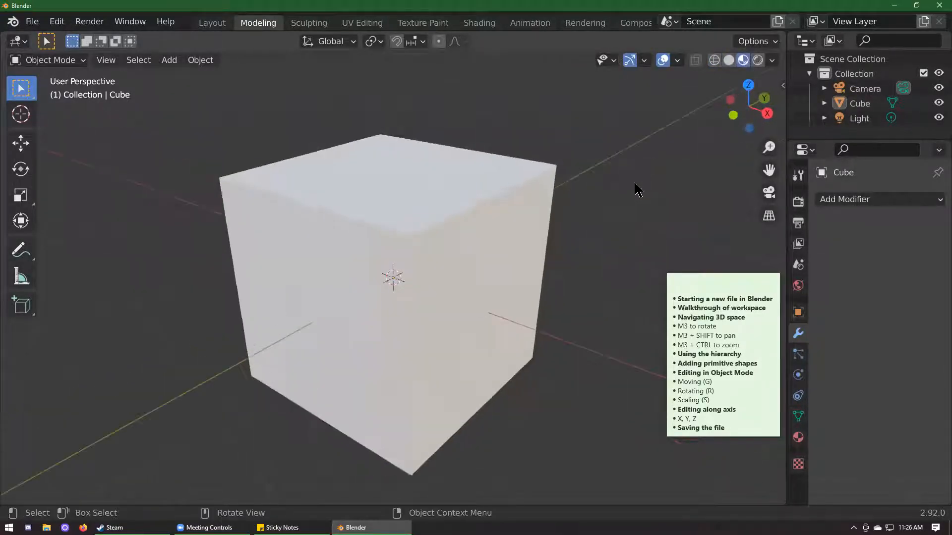
scroll(636, 185, "down", 4)
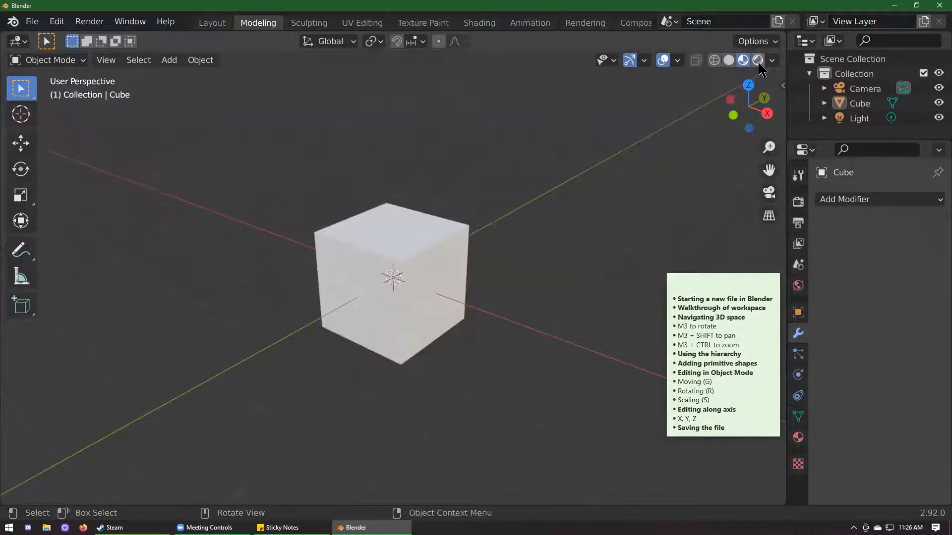
left_click(758, 62)
left_click(729, 63)
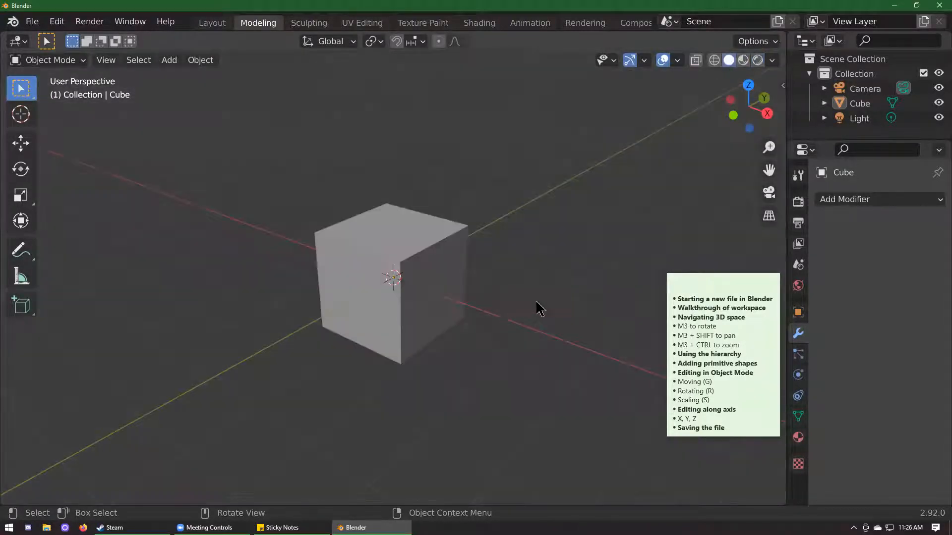
middle_click_drag(537, 302, 511, 307)
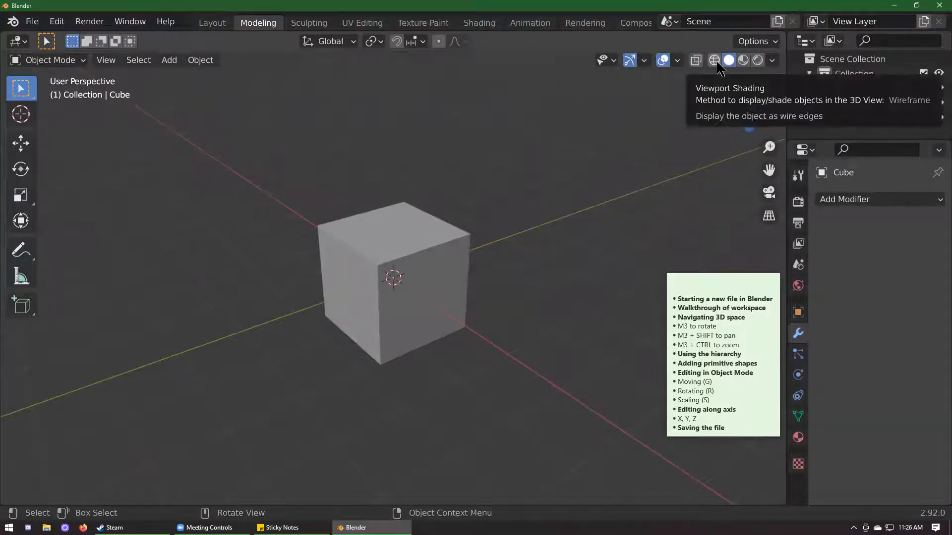
middle_click_drag(565, 245, 524, 229)
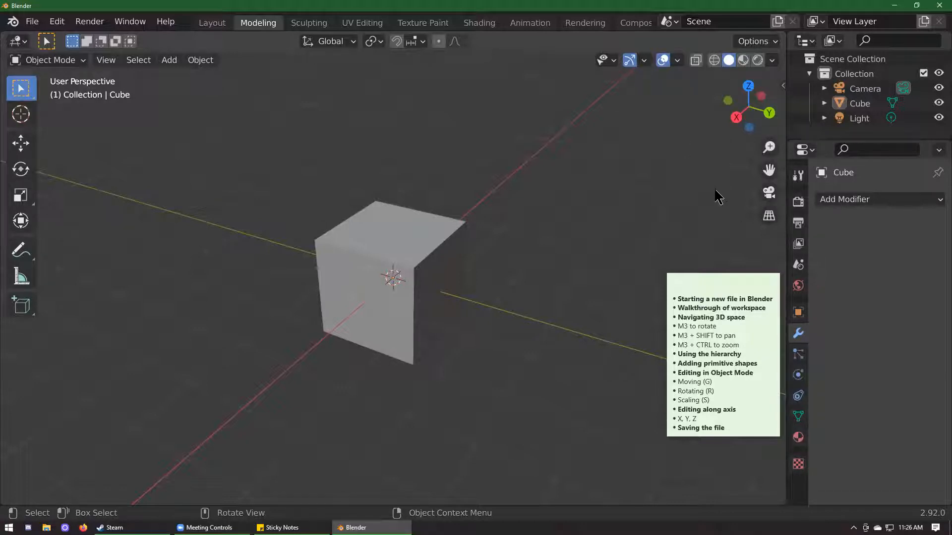
Step: View the cube from several axis-aligned orthographic directions, including back, top and bottom, ending in the right orthographic view
left_click(732, 115)
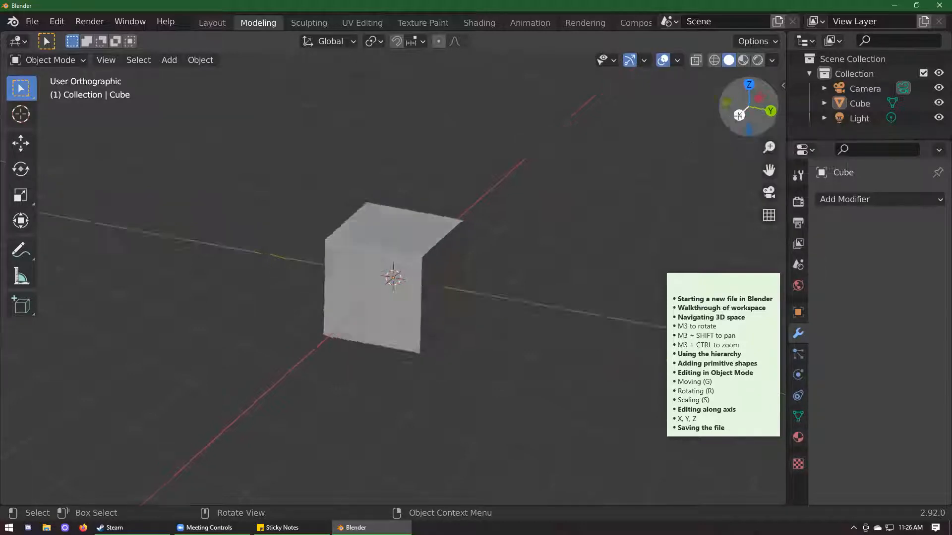
left_click(772, 106)
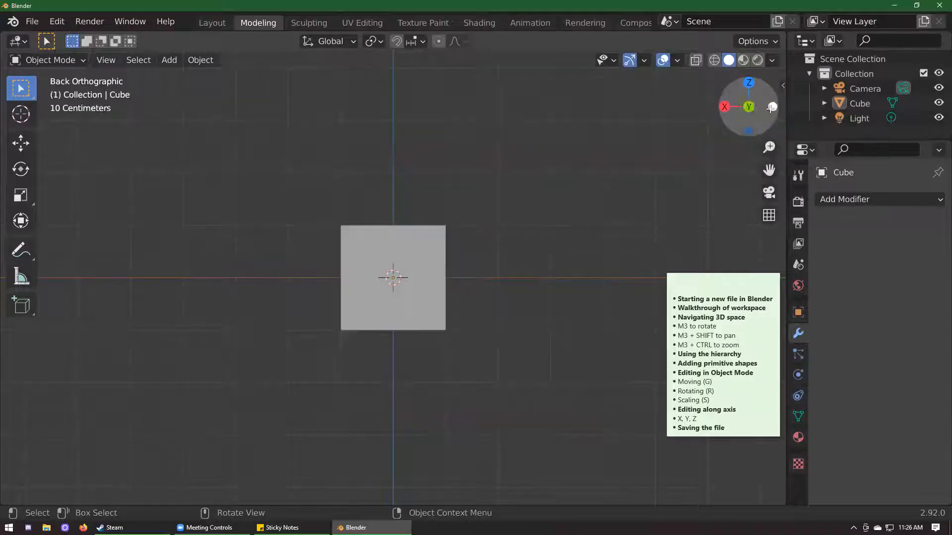
left_click_drag(753, 92, 744, 111)
left_click(734, 89)
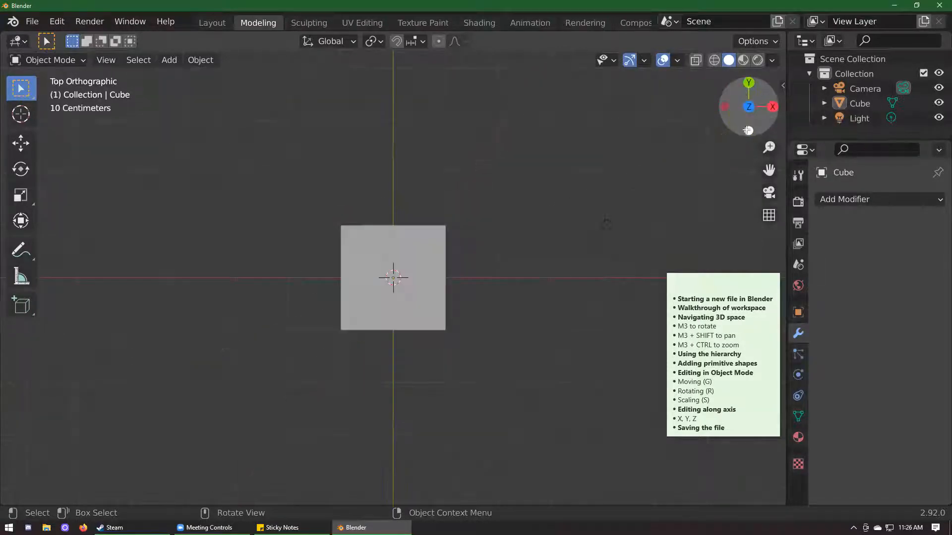
left_click(748, 107)
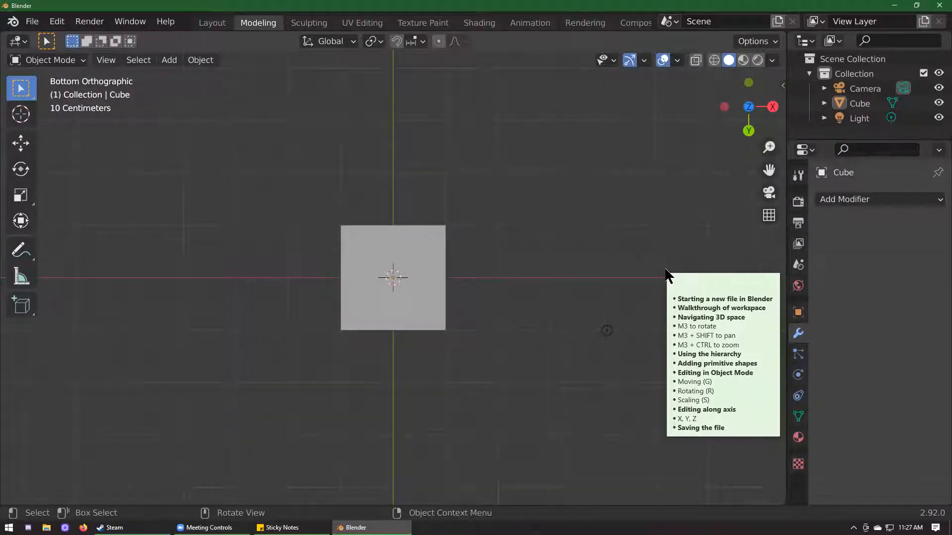
left_click_drag(772, 106, 775, 107)
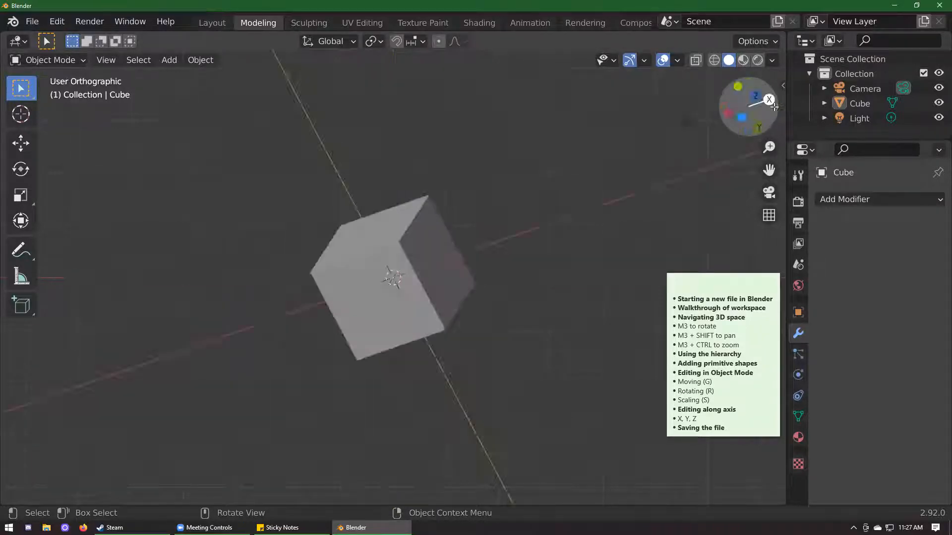
left_click(772, 105)
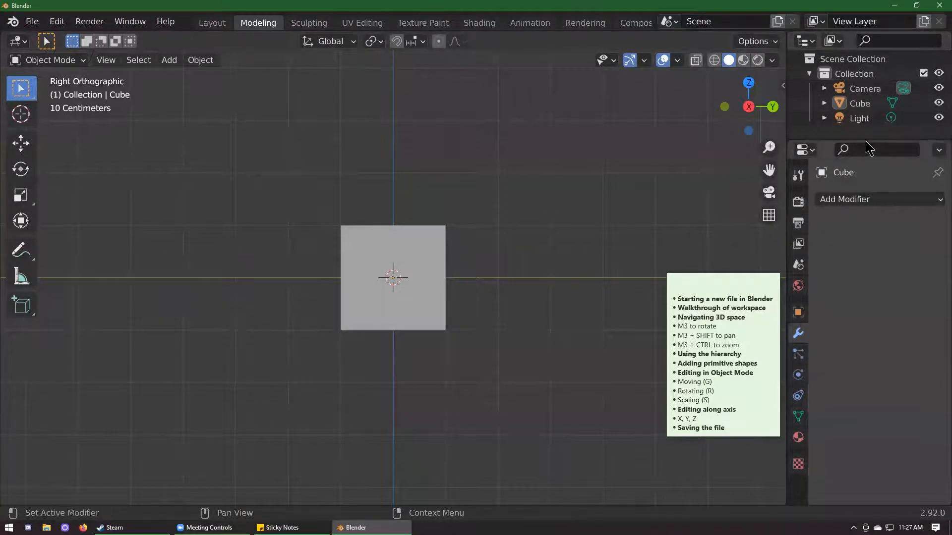
Step: Enlarge the outliner further, reducing the height of the properties editor
left_click_drag(870, 147, 882, 194)
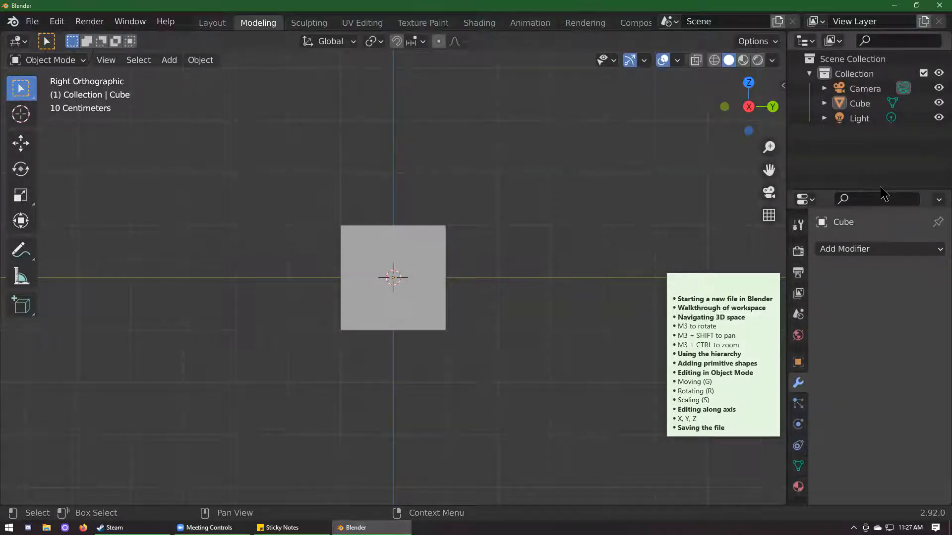
Step: Select the camera in the outliner, toggle its viewport visibility, and leave it hidden
left_click(849, 76)
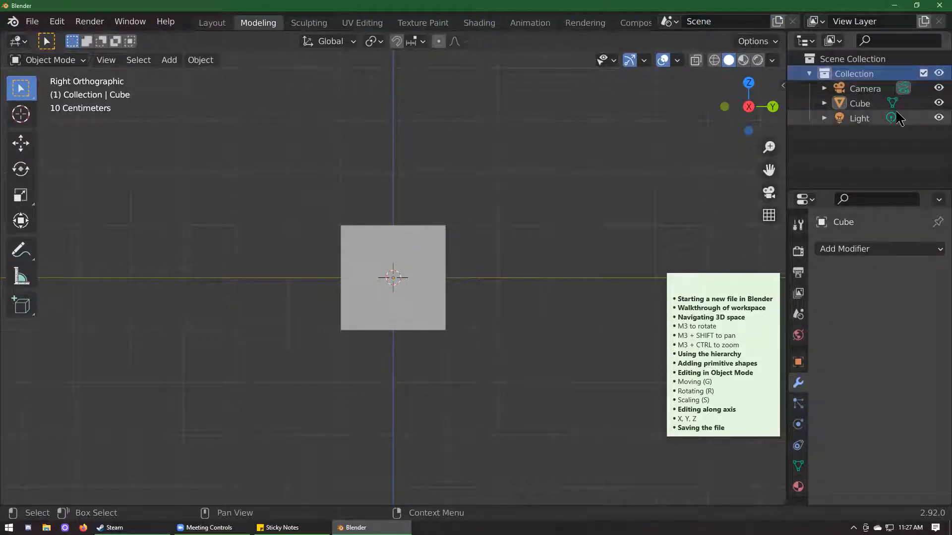
left_click(875, 89)
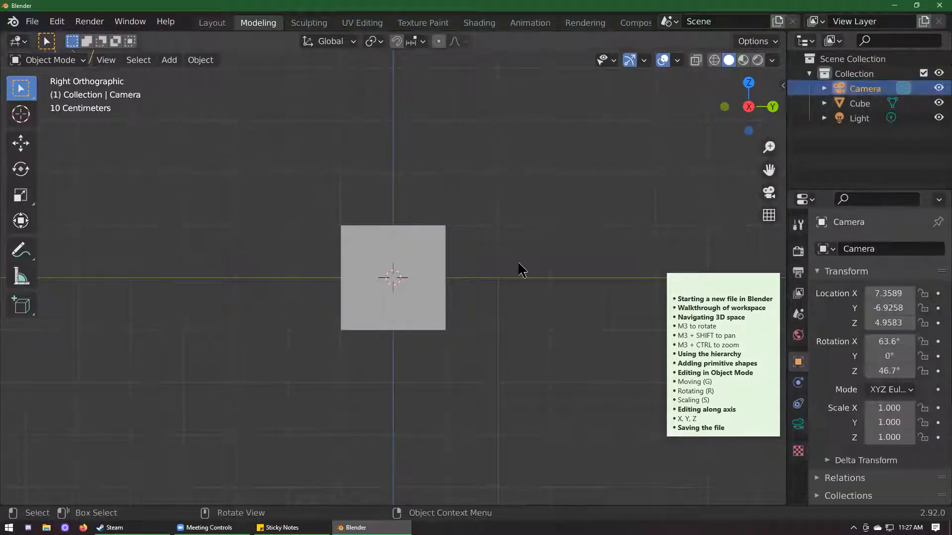
scroll(525, 267, "down", 4)
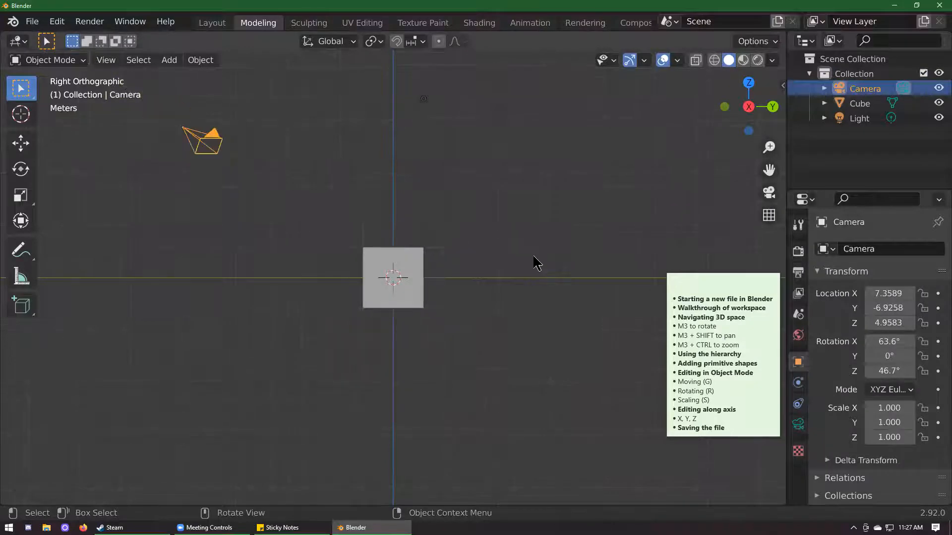
left_click(938, 88)
left_click(939, 89)
left_click(938, 88)
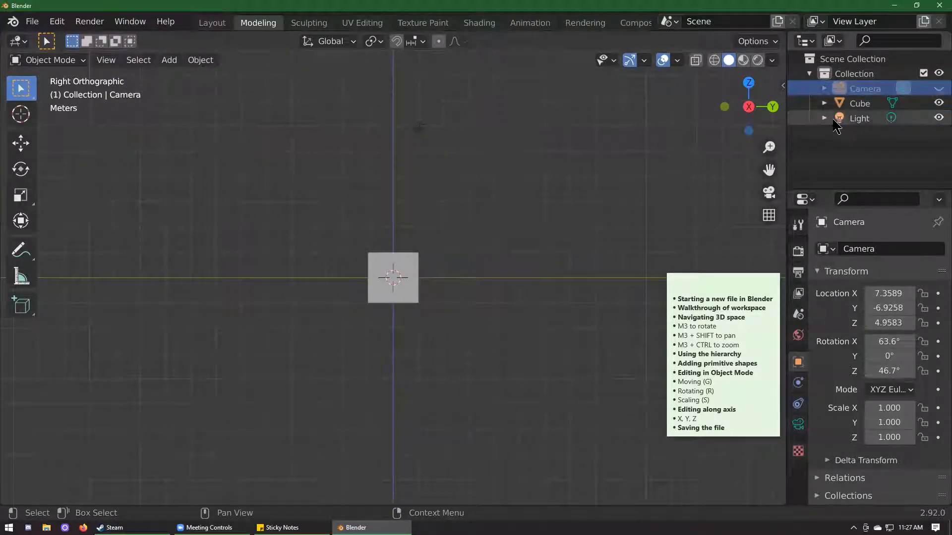
Step: Select the cube in the outliner and hide the light from the viewport
left_click(860, 103)
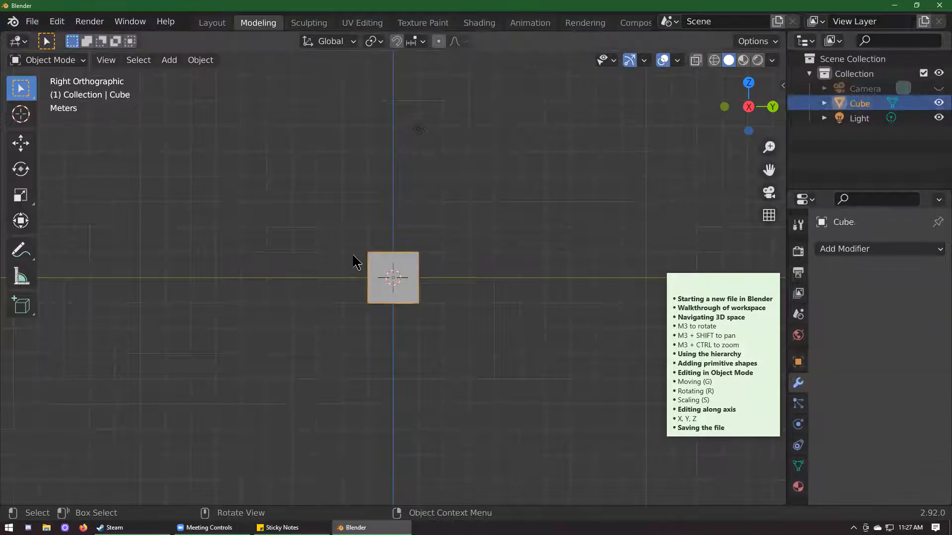
scroll(474, 203, "up", 2)
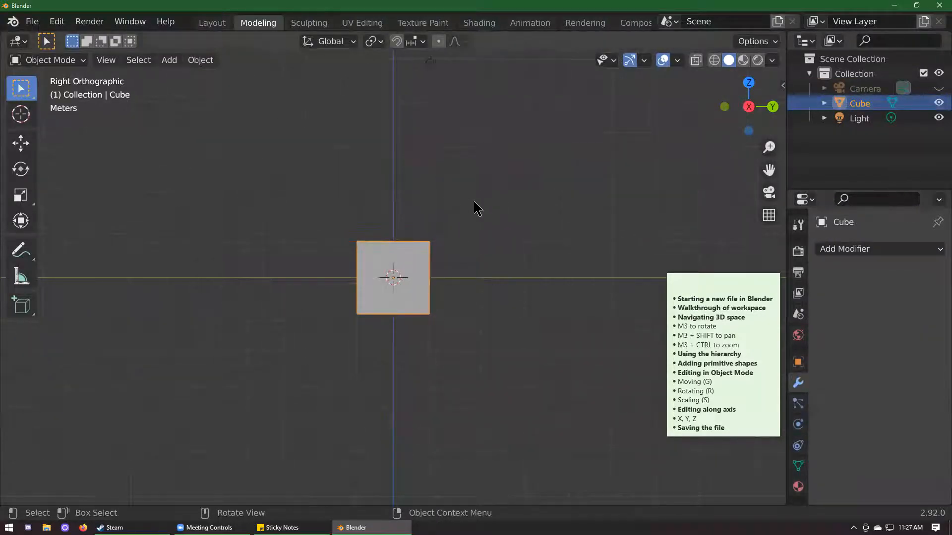
scroll(475, 206, "down", 3)
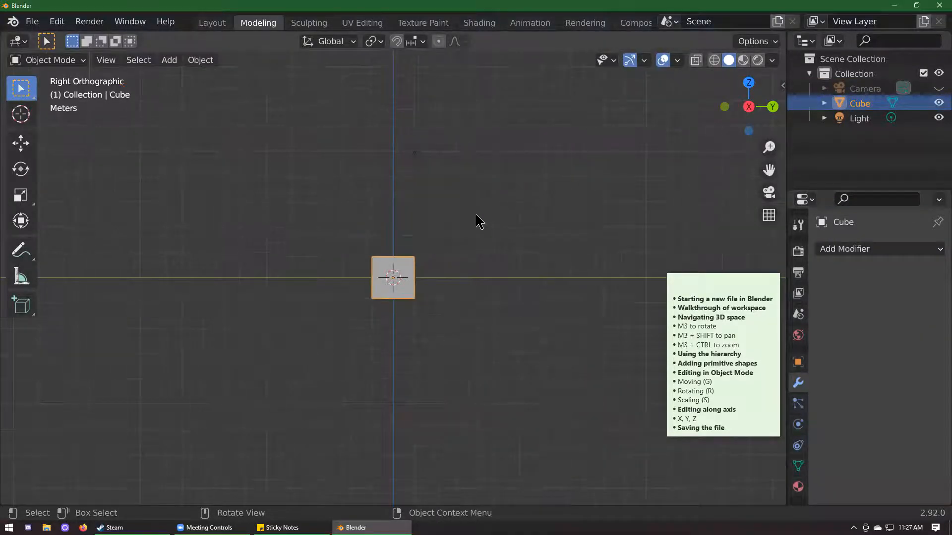
left_click(938, 119)
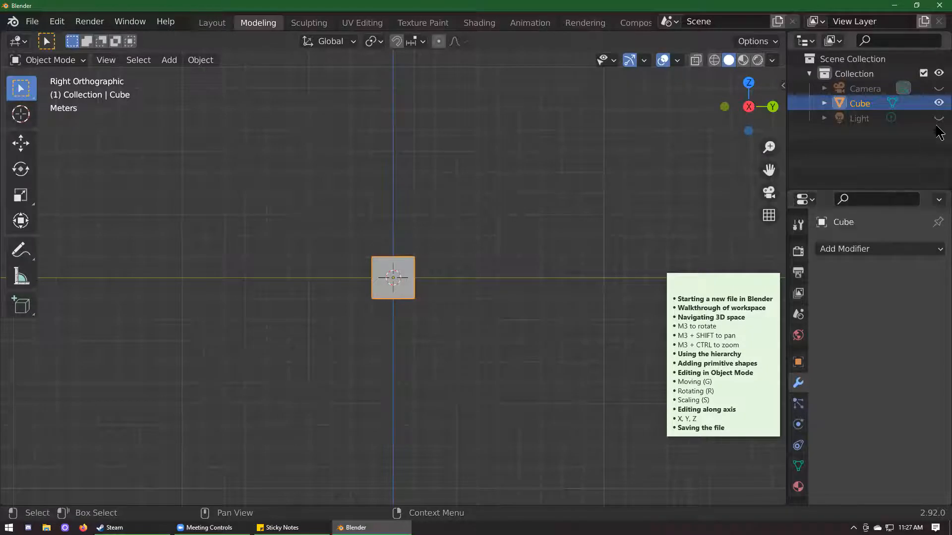
Step: Show the camera, view the scene in perspective from an angle, and hide the camera again
left_click(938, 88)
middle_click_drag(775, 171, 559, 281)
middle_click_drag(425, 268, 190, 196)
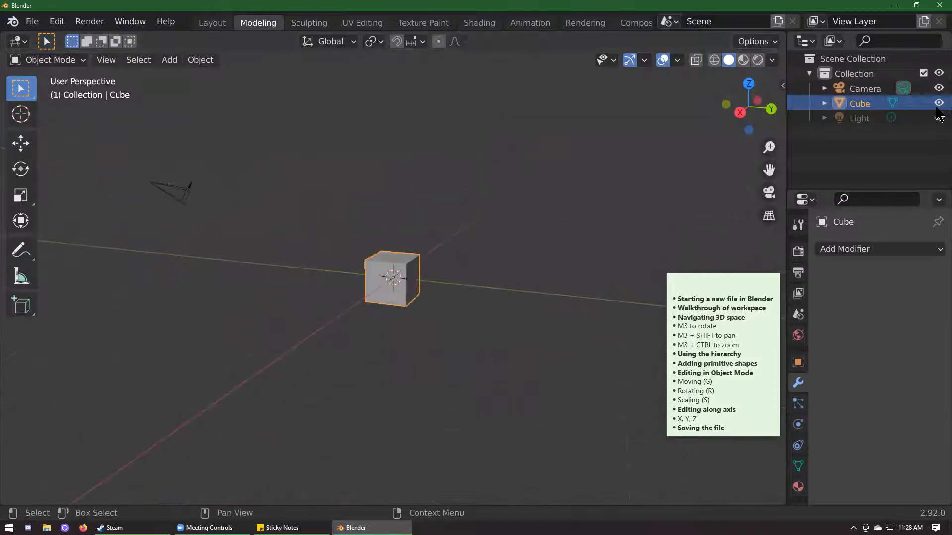
left_click(938, 88)
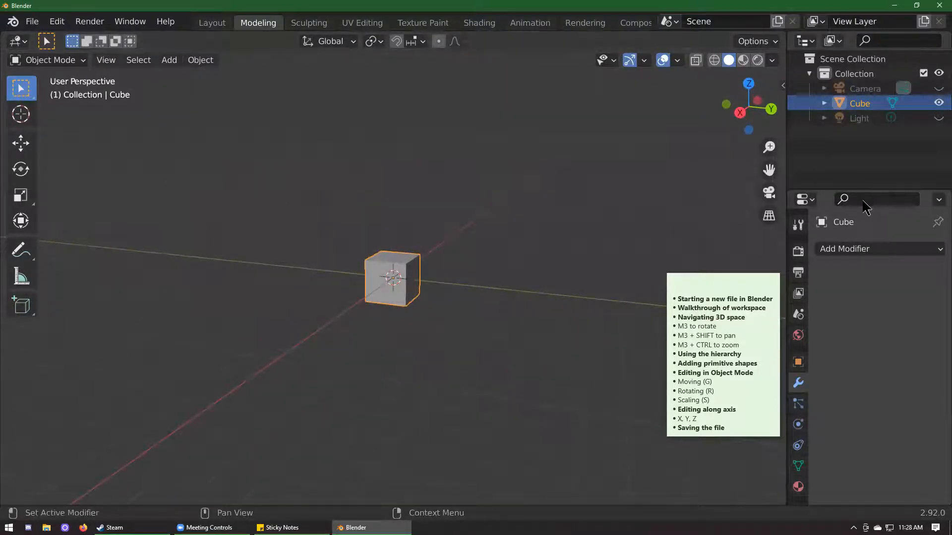
Step: Look through the commands available for the collection, moving the sticky-note checklist out of the way
left_click(896, 76)
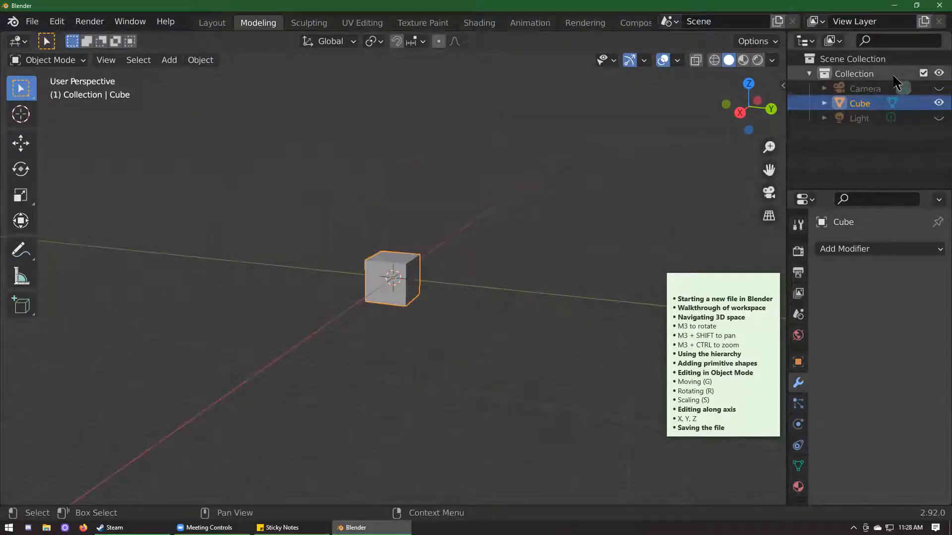
right_click(896, 75)
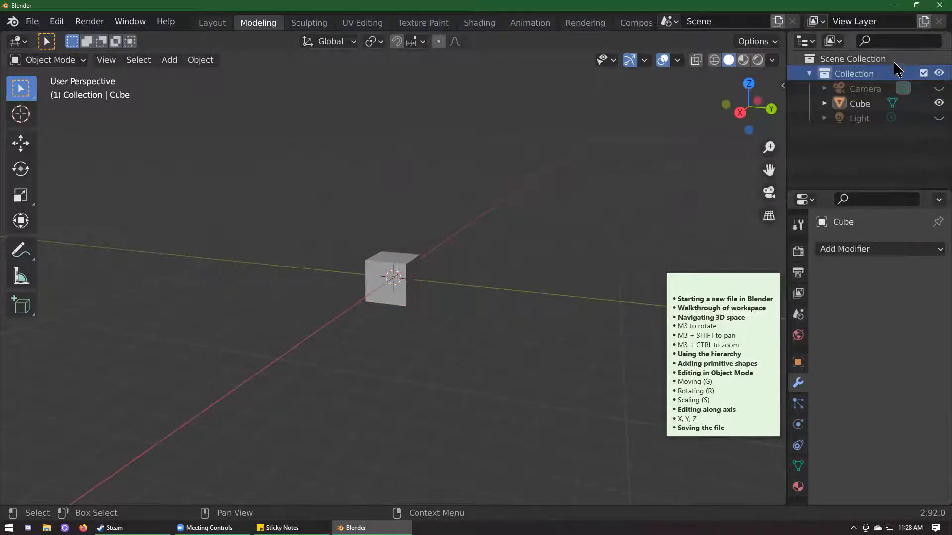
right_click(855, 60)
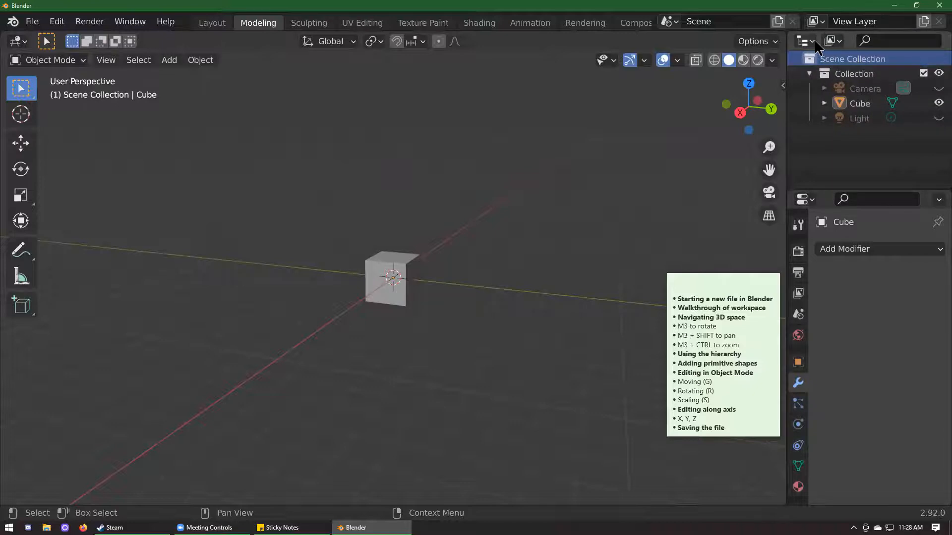
left_click(831, 41)
left_click(822, 73)
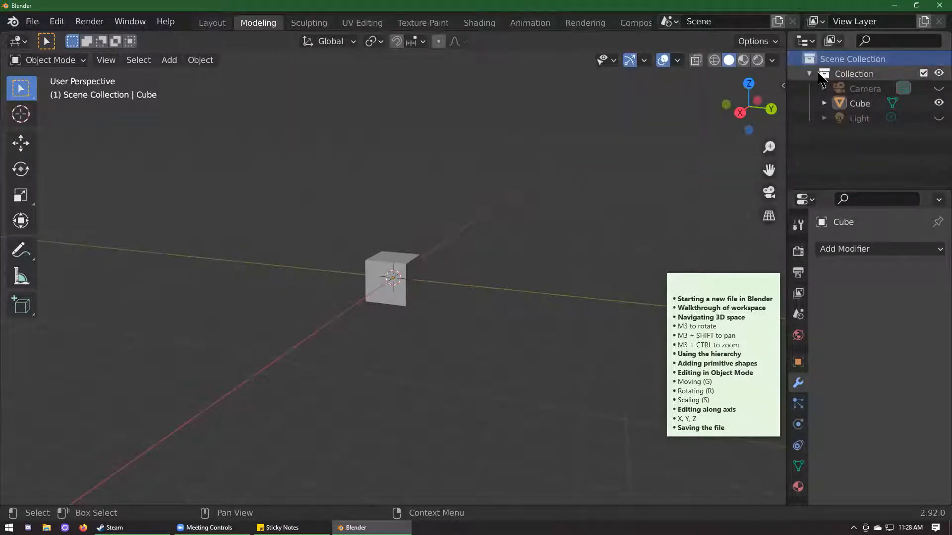
right_click(851, 74)
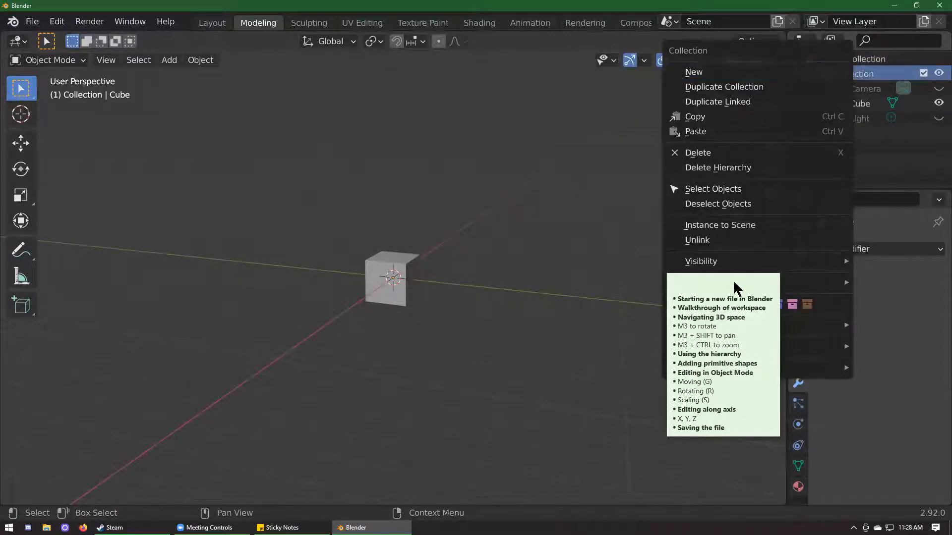
left_click_drag(733, 279, 516, 279)
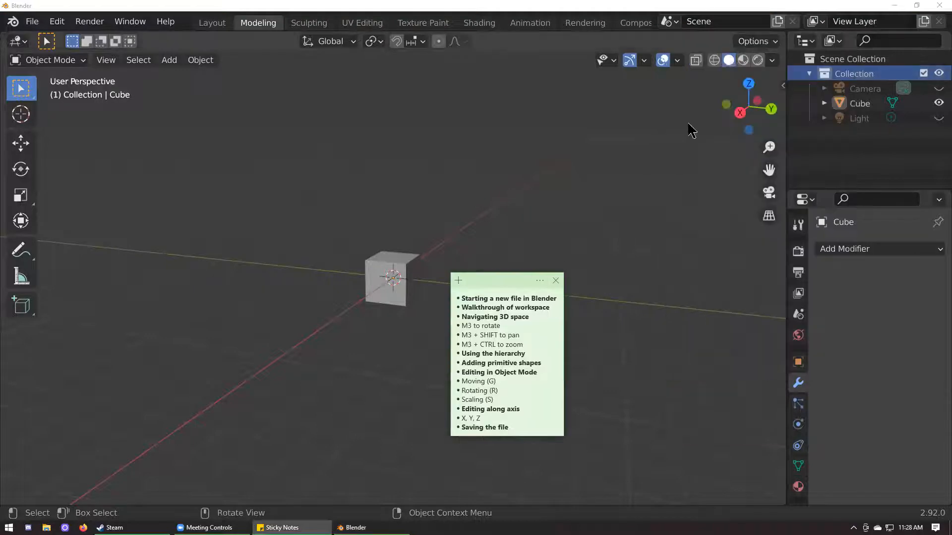
Step: Exclude and re-include the collection in the view layer, and collapse and re-expand its contents in the outliner
left_click(923, 73)
left_click(923, 73)
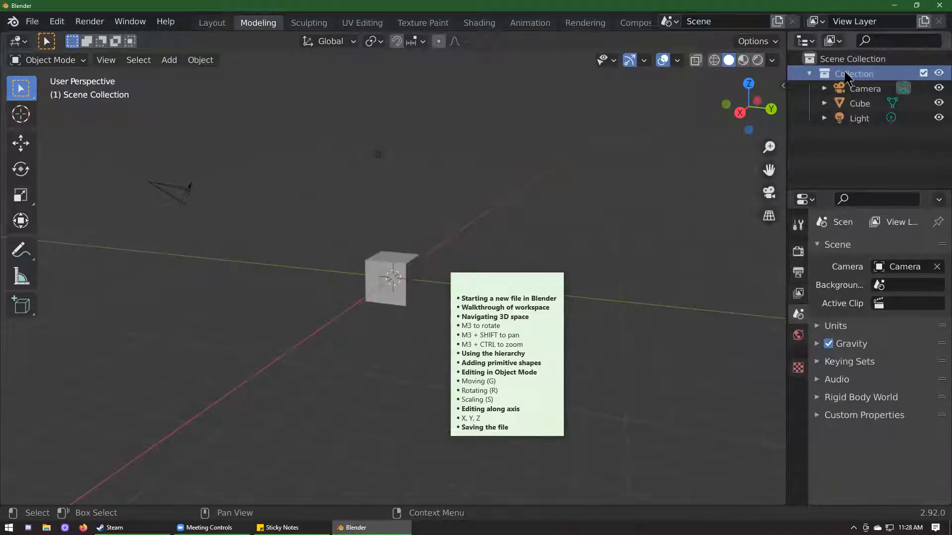
left_click(809, 74)
left_click(527, 278)
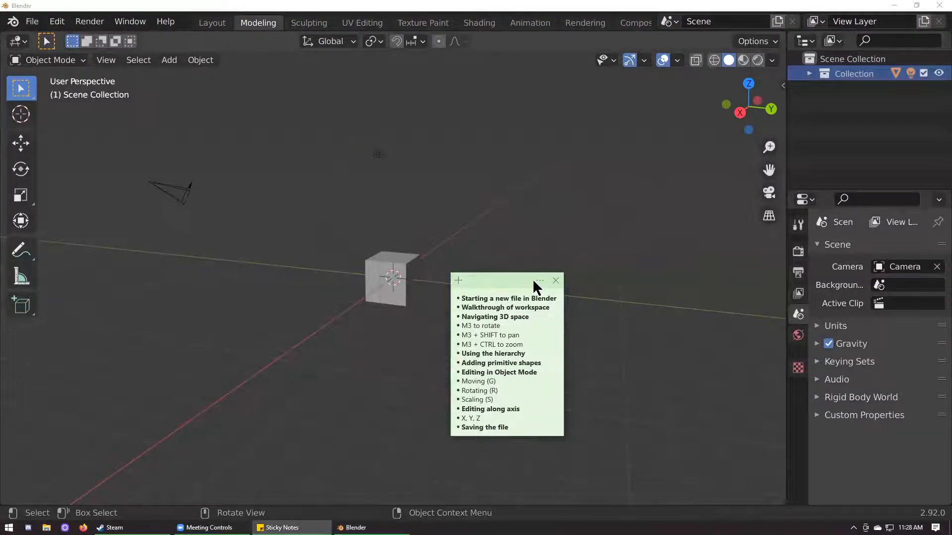
left_click_drag(533, 279, 748, 285)
left_click(809, 74)
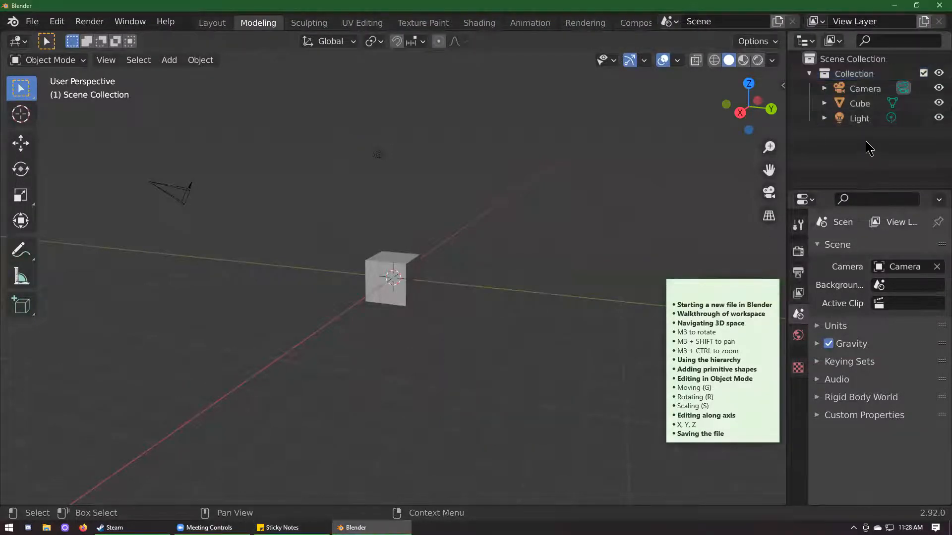
Step: Hide the camera and the light from the viewport and select the cube
left_click(939, 88)
left_click(938, 118)
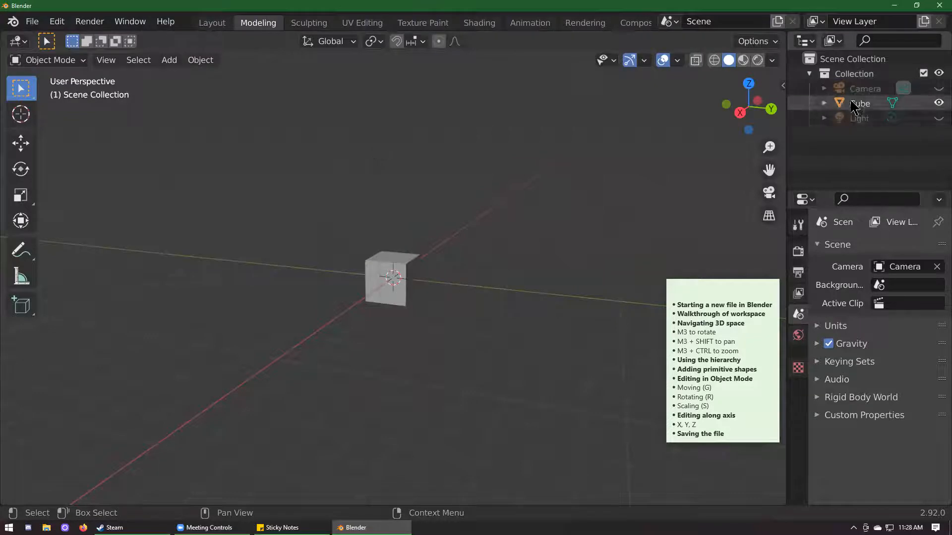
left_click(858, 103)
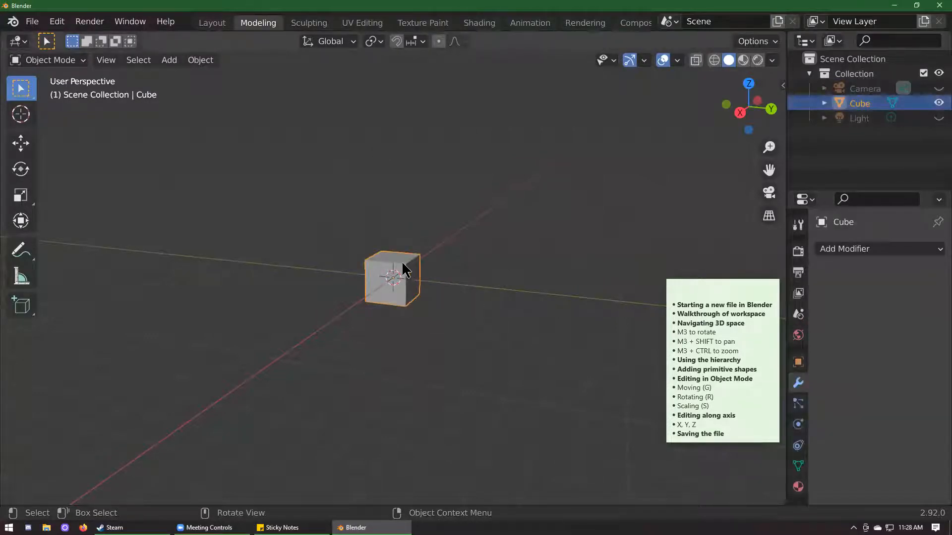
Step: Examine the cube from closer and farther zoom distances
scroll(406, 260, "up", 5)
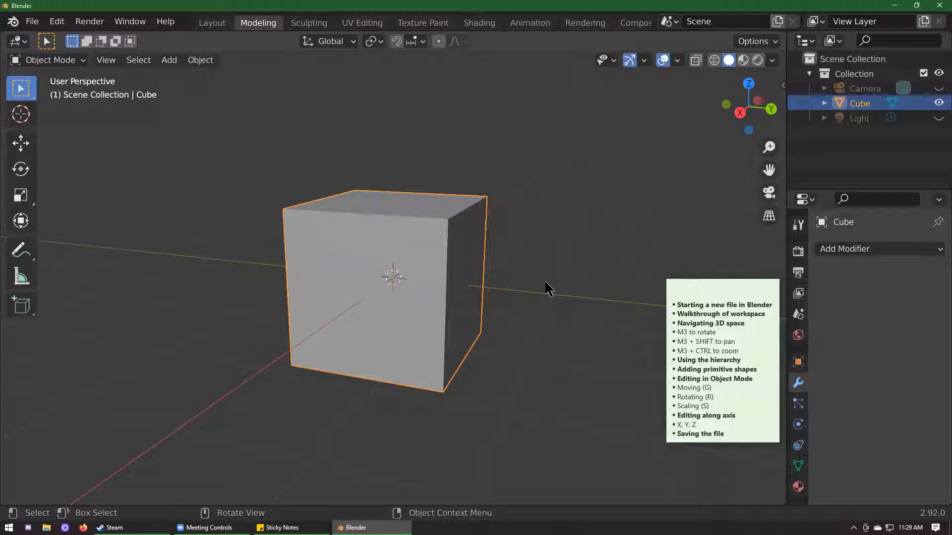
scroll(563, 174, "down", 2)
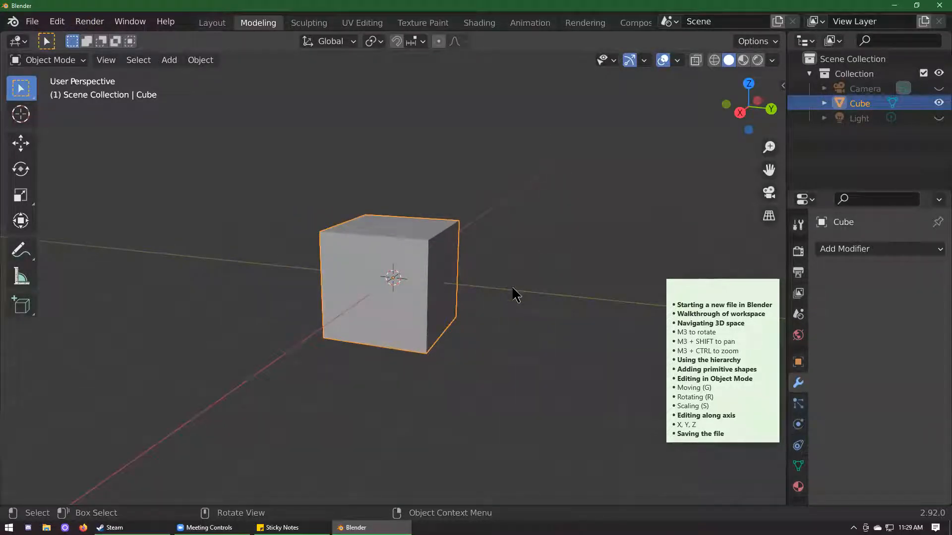
scroll(512, 293, "up", 6)
scroll(542, 308, "down", 10)
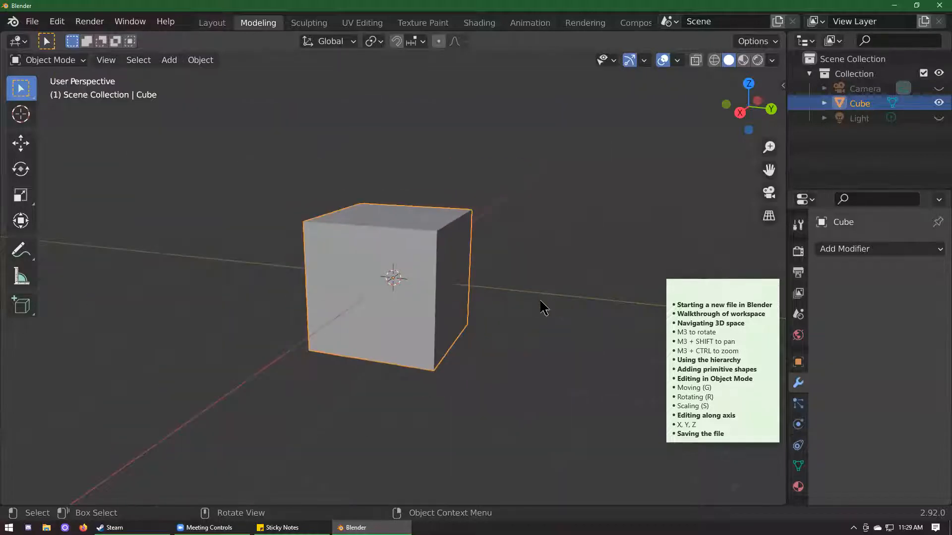
scroll(544, 308, "up", 3)
scroll(541, 308, "down", 1)
scroll(542, 308, "up", 2)
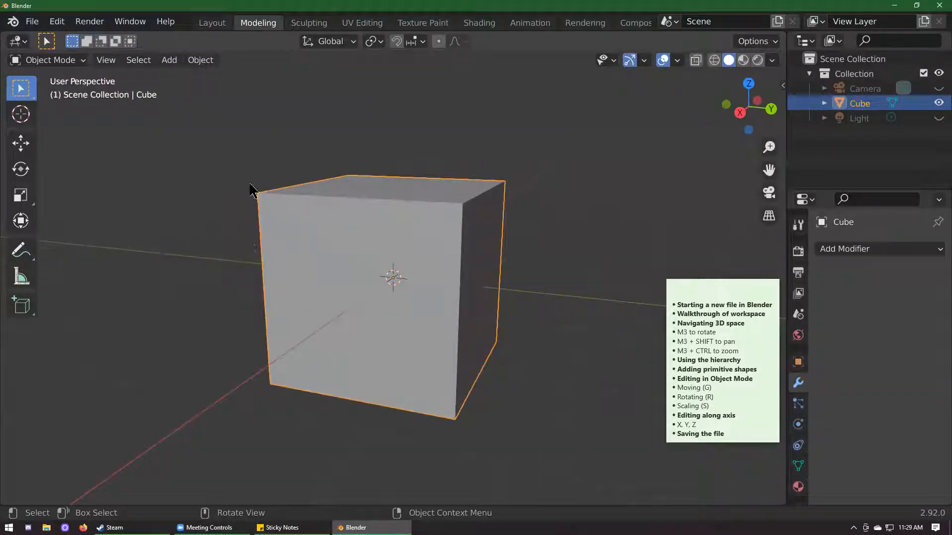
scroll(541, 325, "down", 1)
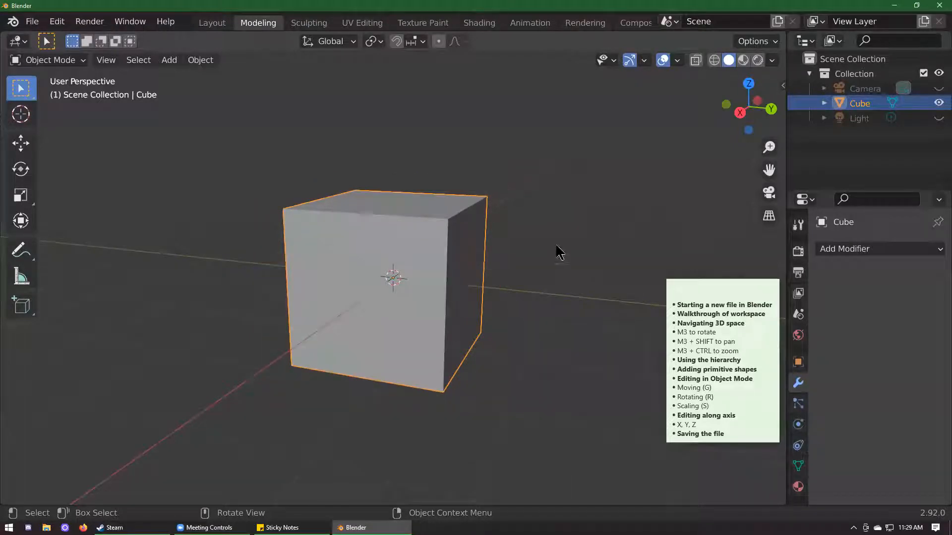
Step: Orbit to see the cube's corner, and demonstrate stepped and continuous zooming far out and back in
middle_click_drag(558, 251, 495, 411)
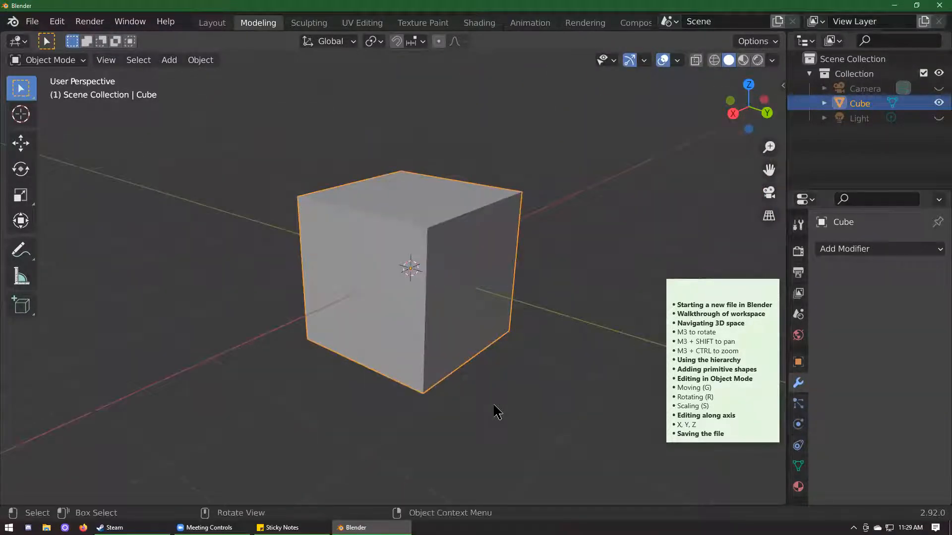
scroll(525, 363, "down", 10)
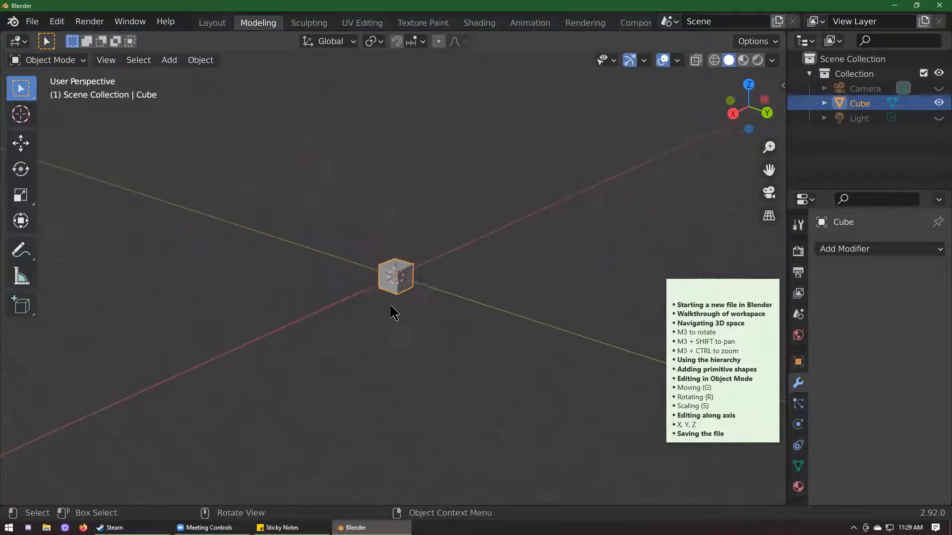
scroll(391, 313, "up", 8)
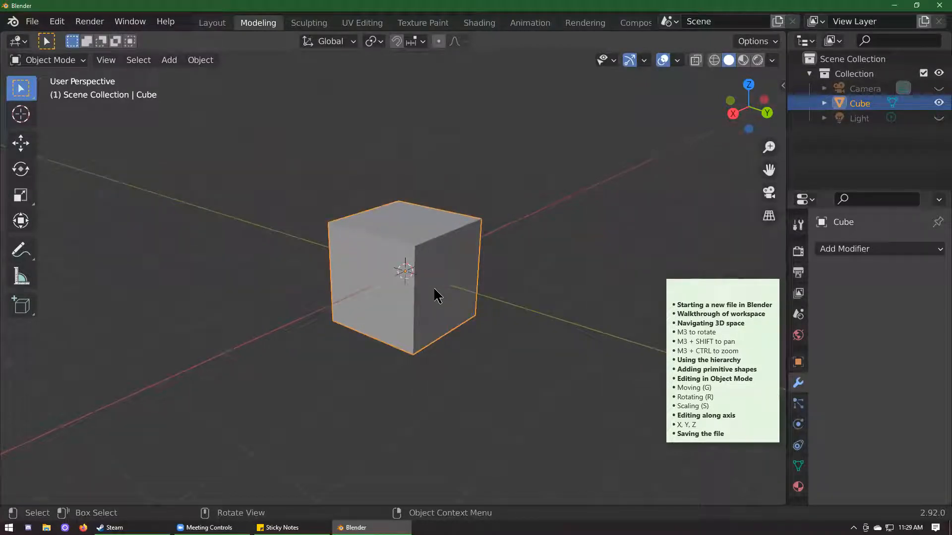
key("ctrl")
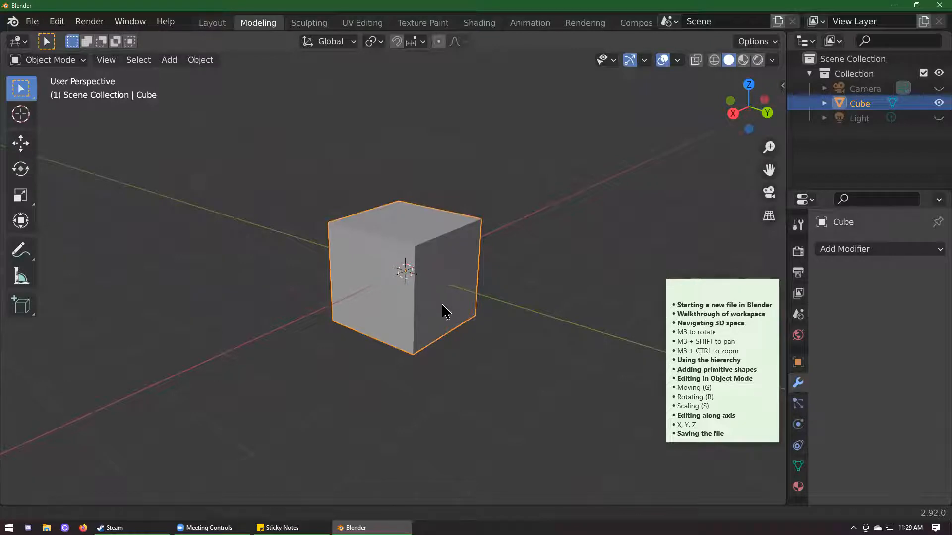
middle_click_drag(441, 311, 454, 162, "ctrl")
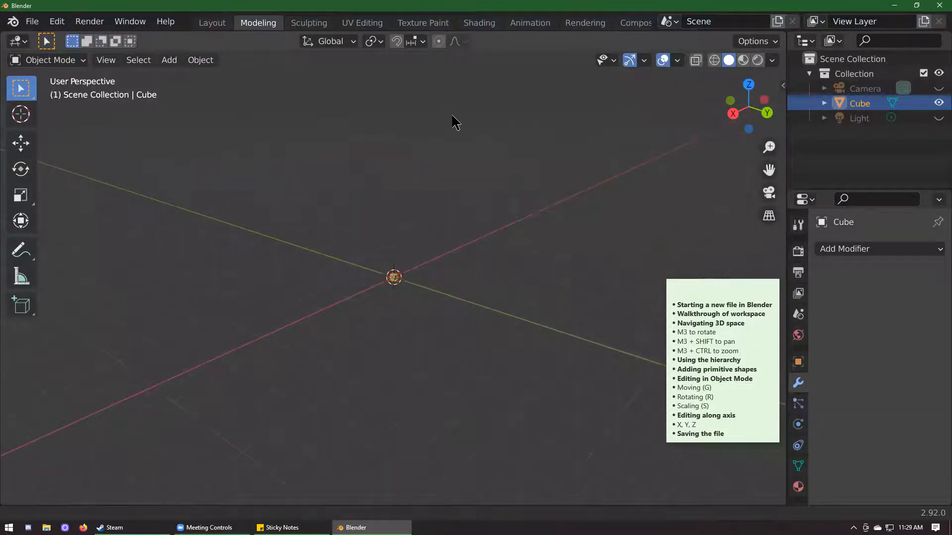
middle_click_drag(465, 342, 440, 127, "ctrl")
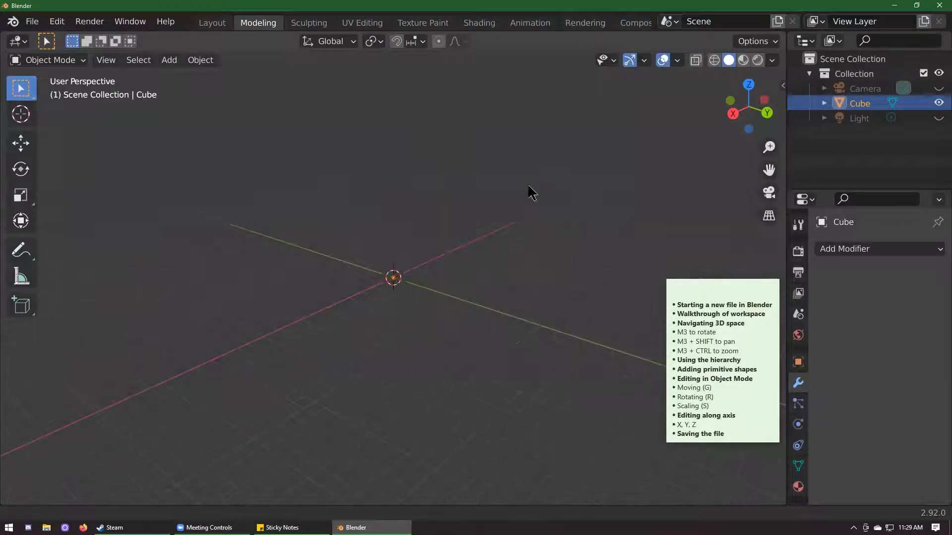
middle_click_drag(476, 223, 400, 410, "ctrl")
Step: Pan the view and orbit around the cube to inspect it from other sides
middle_click_drag(434, 369, 565, 329, "shift")
scroll(565, 329, "up", 4)
middle_click_drag(434, 354, 524, 315)
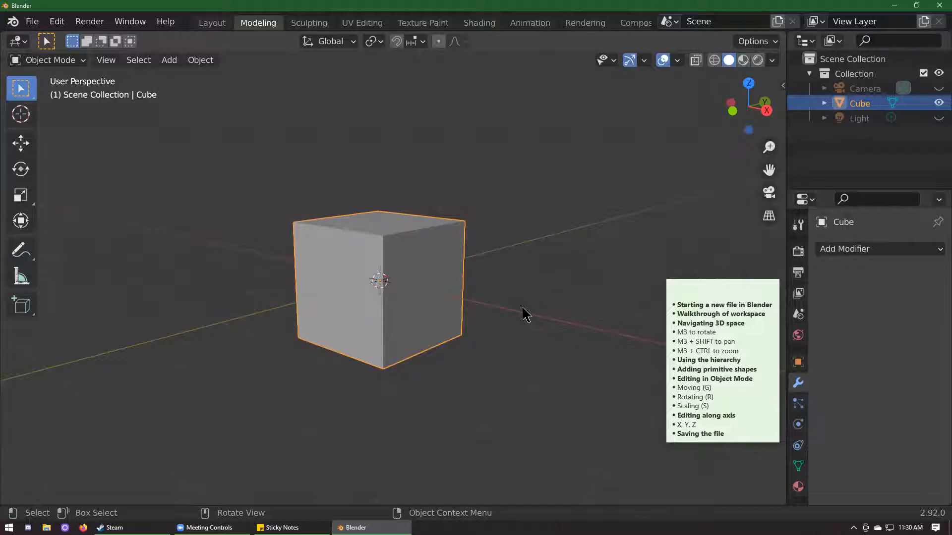
middle_click_drag(505, 350, 531, 401)
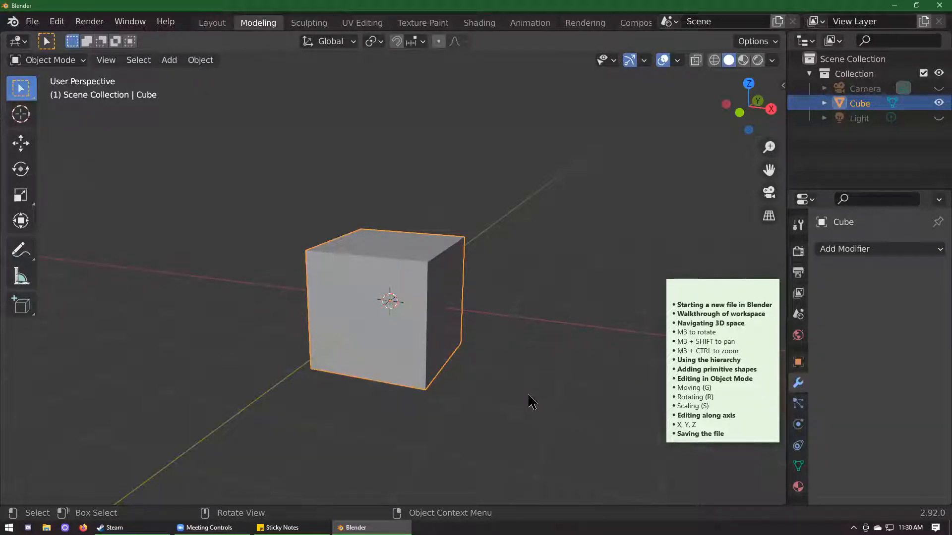
middle_click_drag(548, 373, 471, 317)
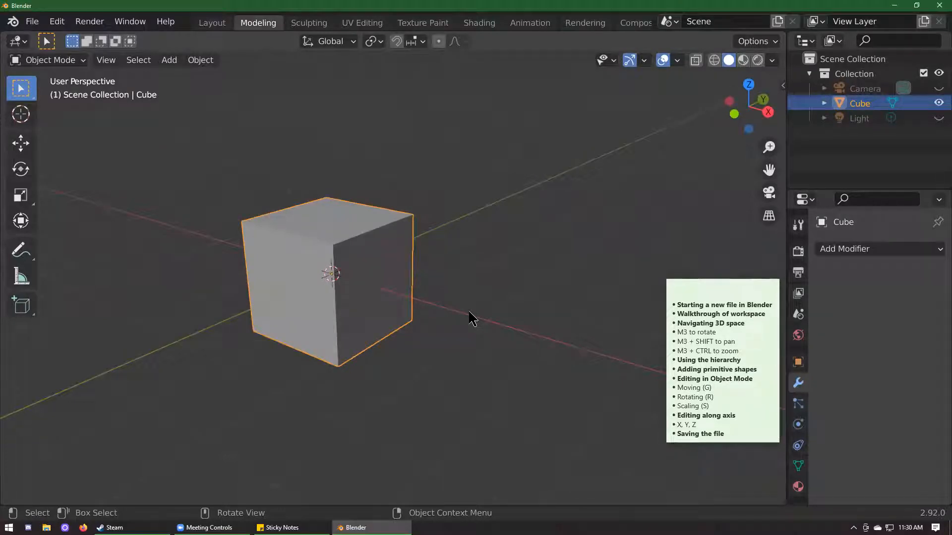
Step: Select the cube in the hierarchy, delete it and undo the deletion, demonstrating this twice
middle_click_drag(567, 300, 427, 244)
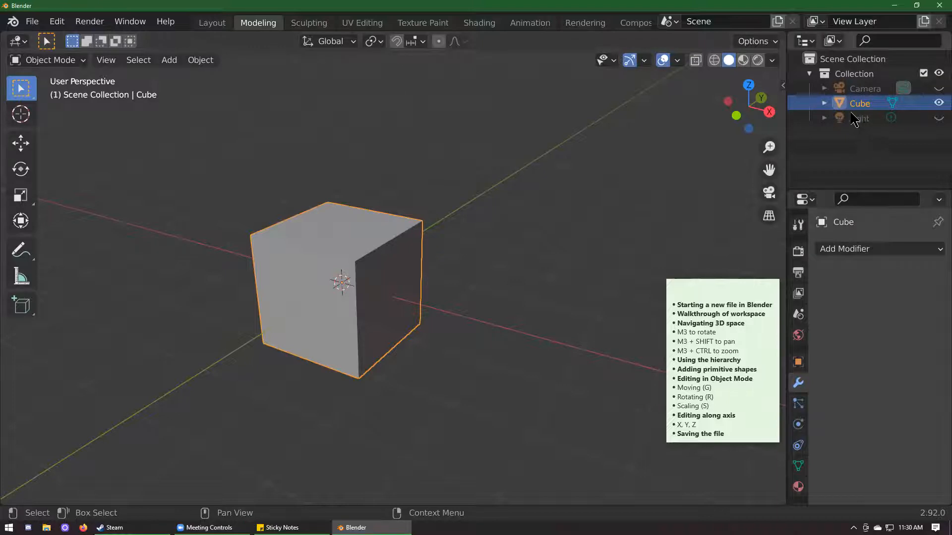
left_click(852, 137)
left_click(861, 102)
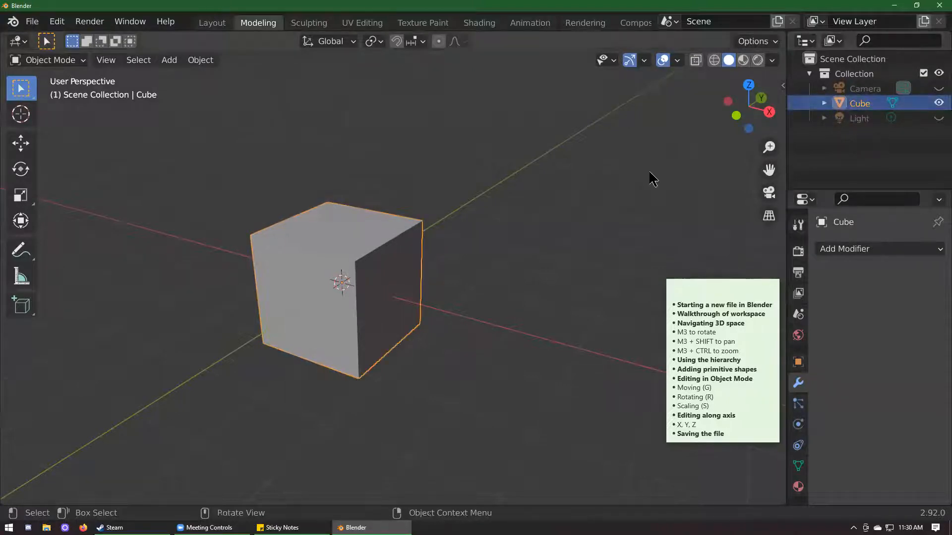
key("Delete")
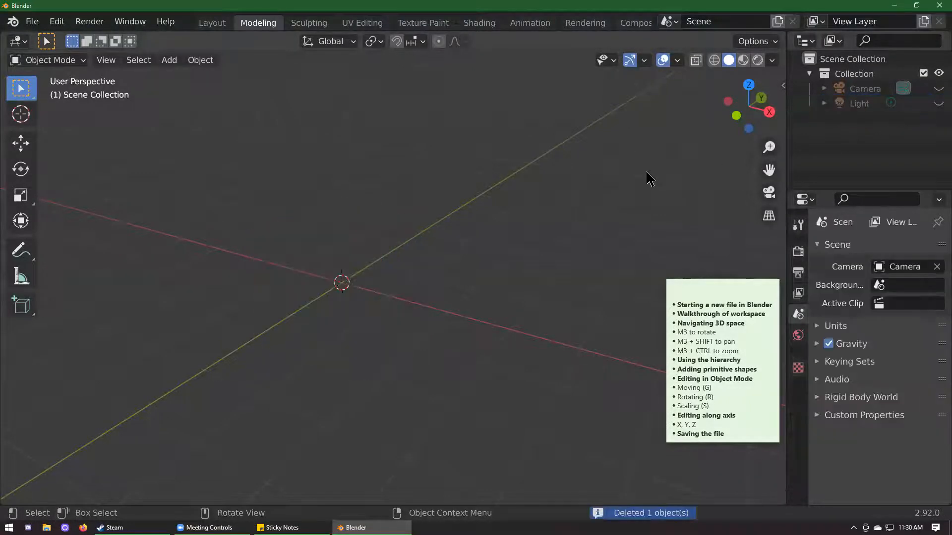
key("ctrl+z")
key("Delete")
key("ctrl+z")
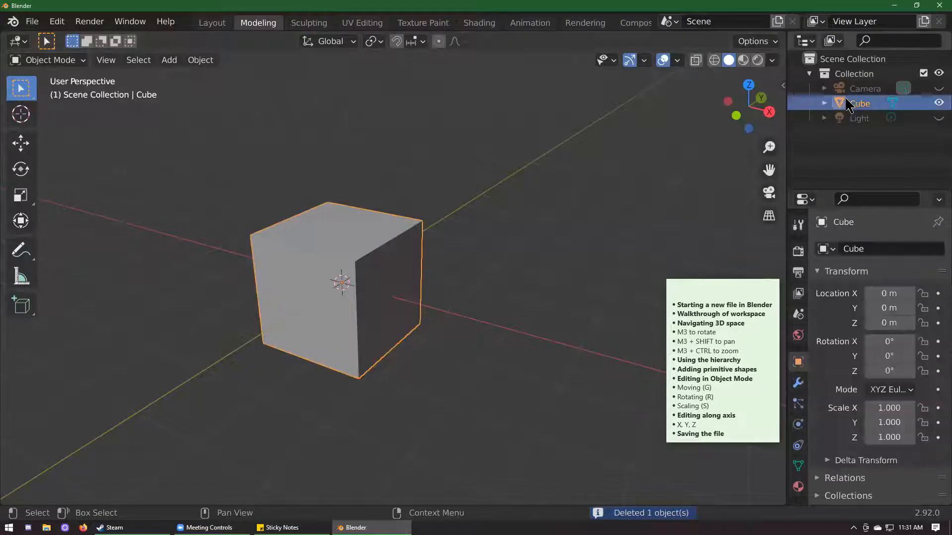
Step: Delete the cube through its entry in the scene hierarchy
right_click(842, 103)
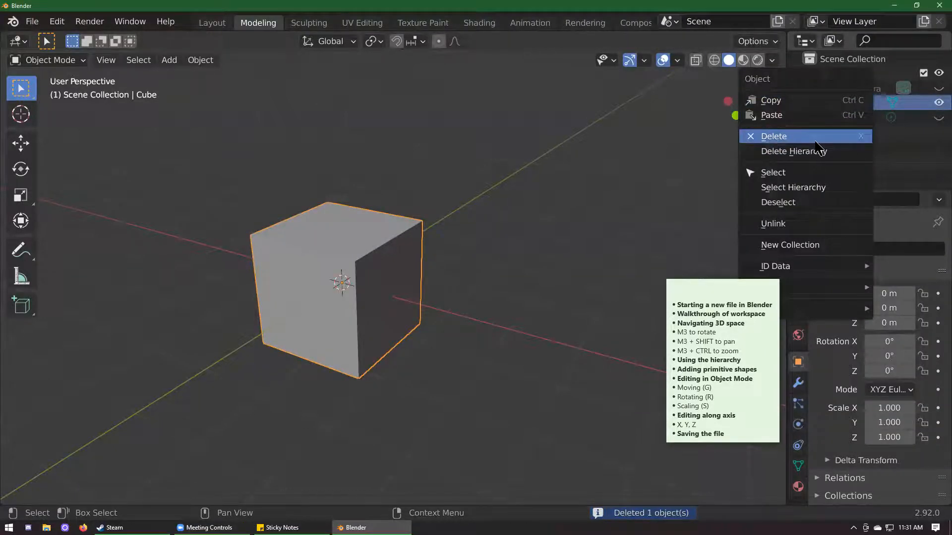
left_click(815, 140)
middle_click_drag(425, 198, 457, 158)
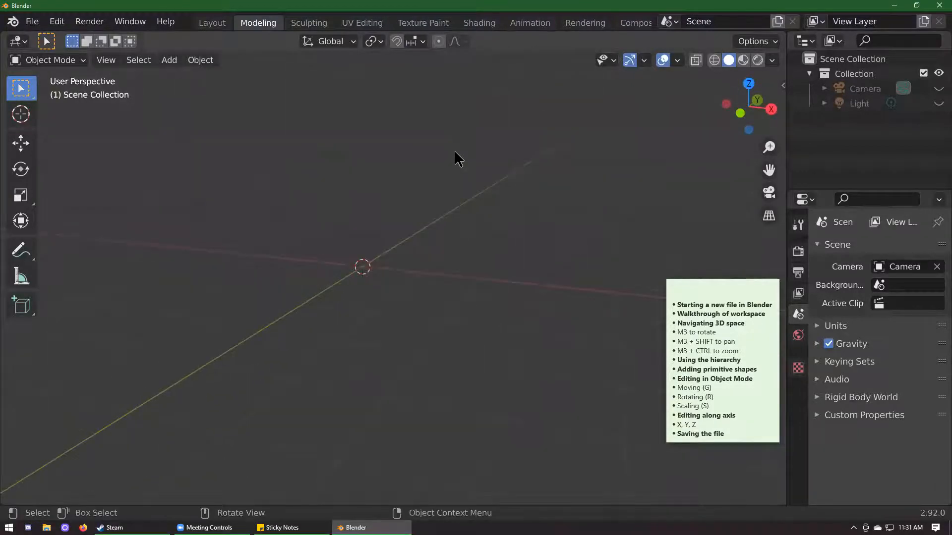
mouse_move(456, 193)
middle_mouse_down()
mouse_move(478, 213)
mouse_move(471, 193)
middle_mouse_up()
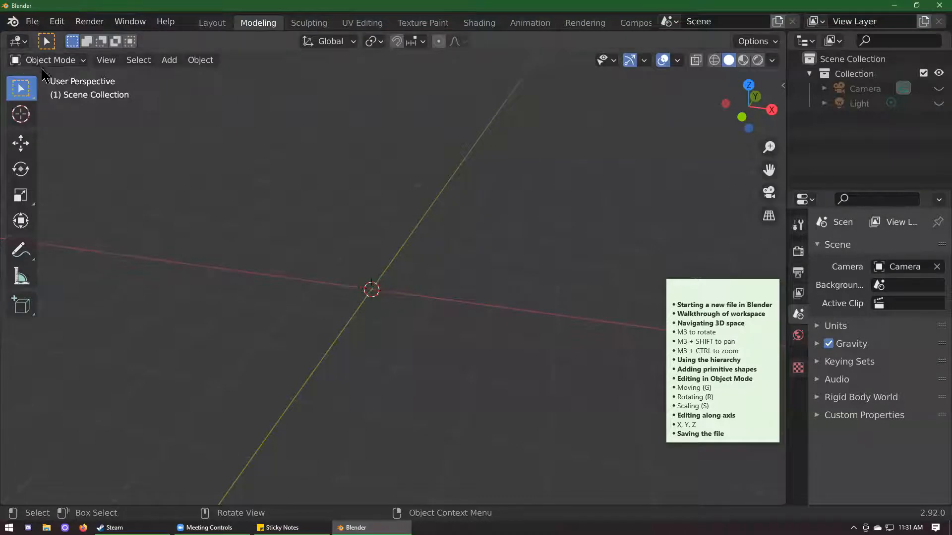
Step: Add a circle mesh at the world origin, view it up close, and delete it again
left_click(82, 61)
left_click(167, 61)
mouse_move(172, 82)
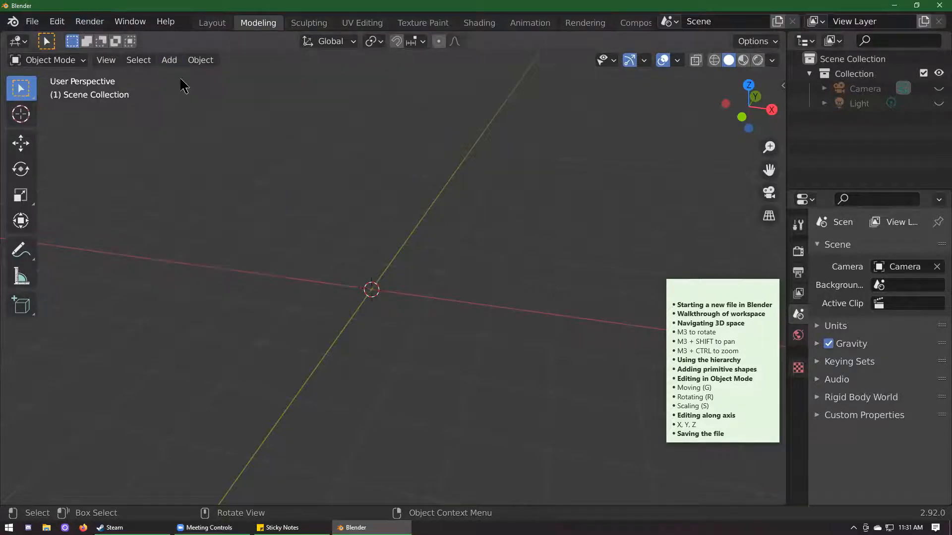
left_click(171, 62)
mouse_move(190, 79)
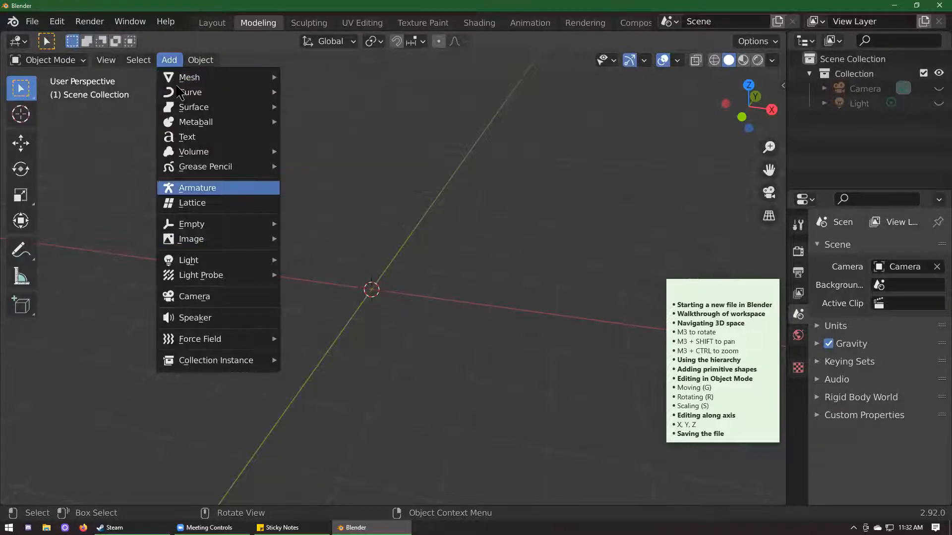
left_click(169, 60)
left_click(169, 60)
mouse_move(214, 79)
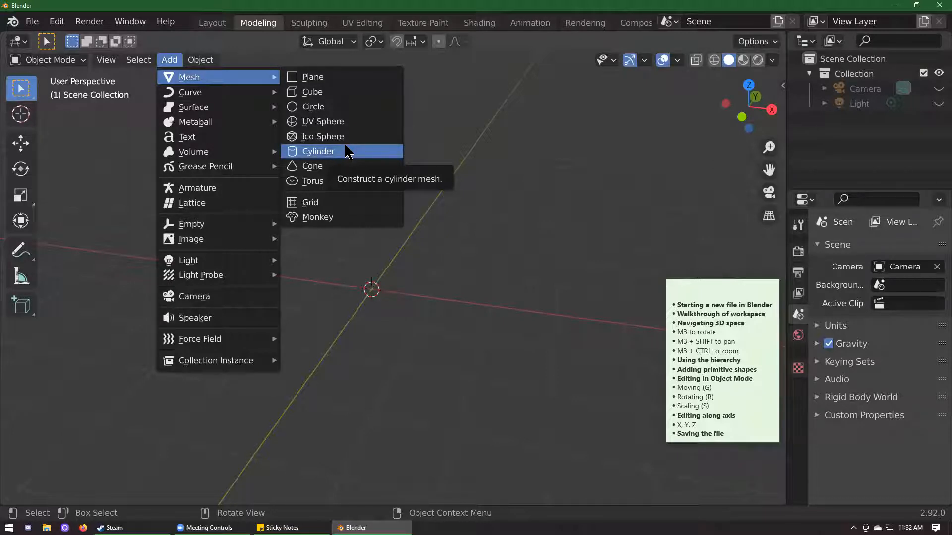
left_click(389, 113)
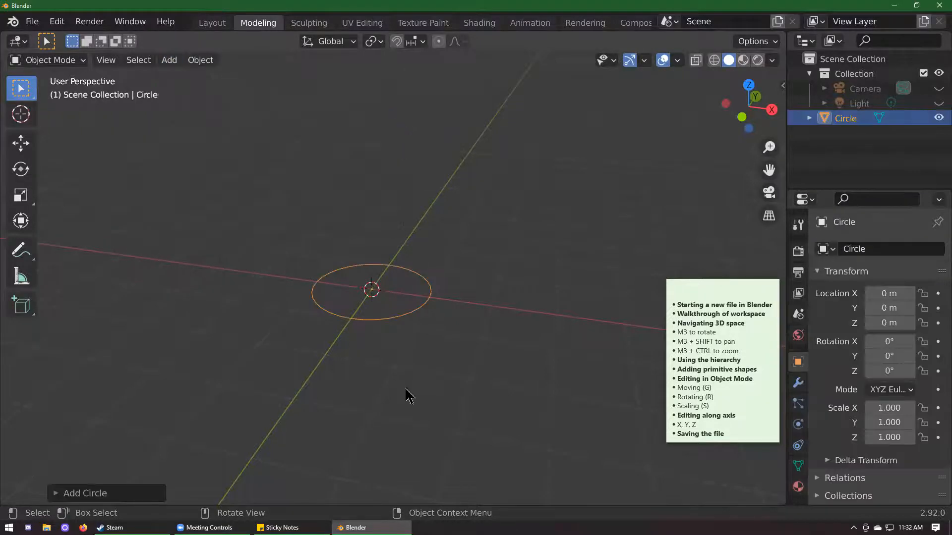
middle_click_drag(388, 317, 520, 291, "ctrl")
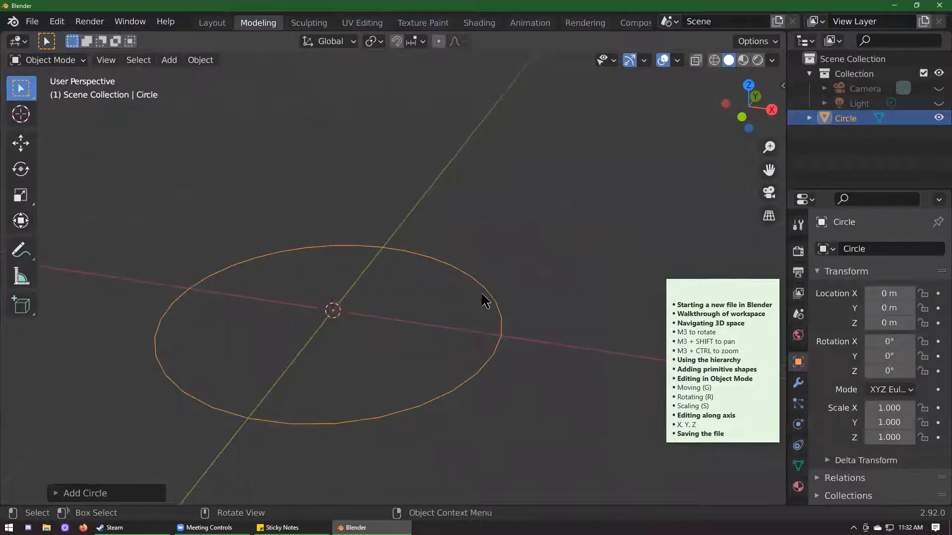
key("Delete")
Step: Add a UV sphere mesh at the world origin and expand its creation settings
left_click(169, 60)
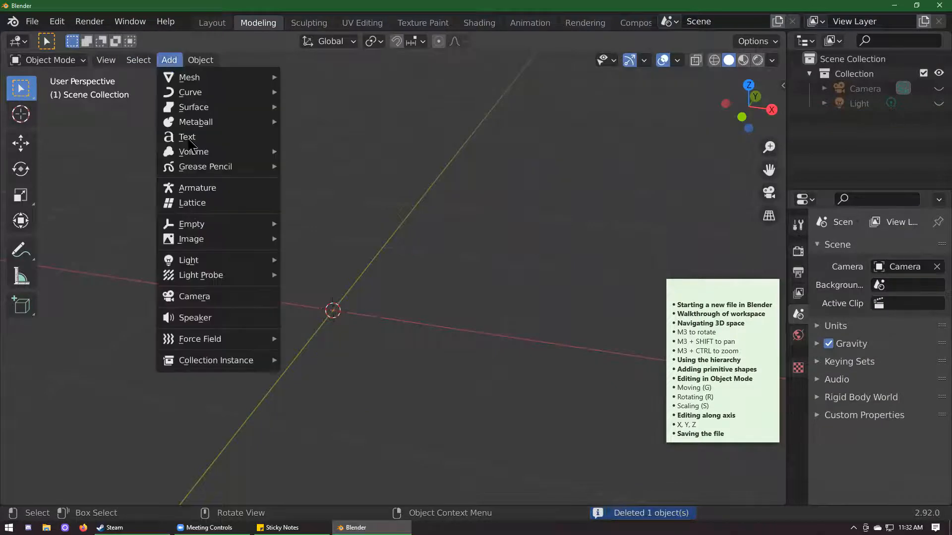
left_click(344, 122)
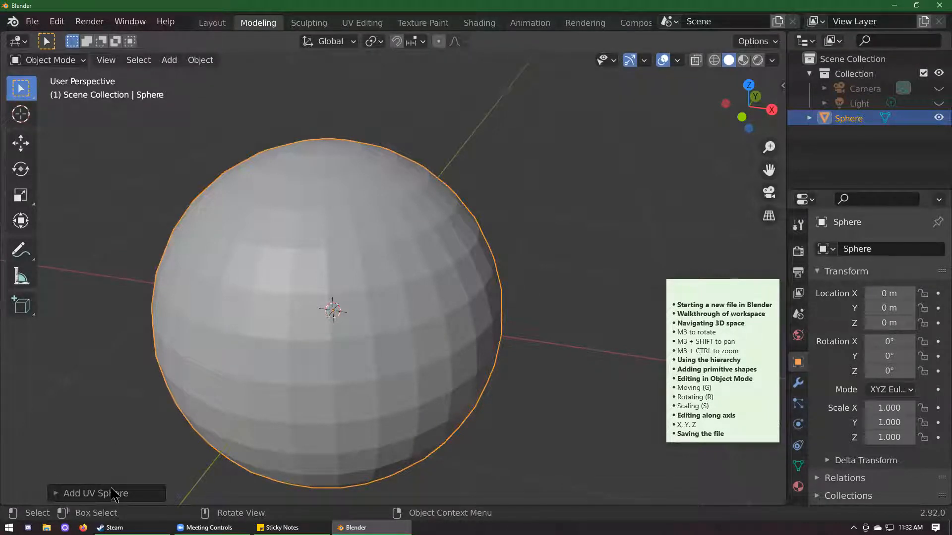
left_click(57, 494)
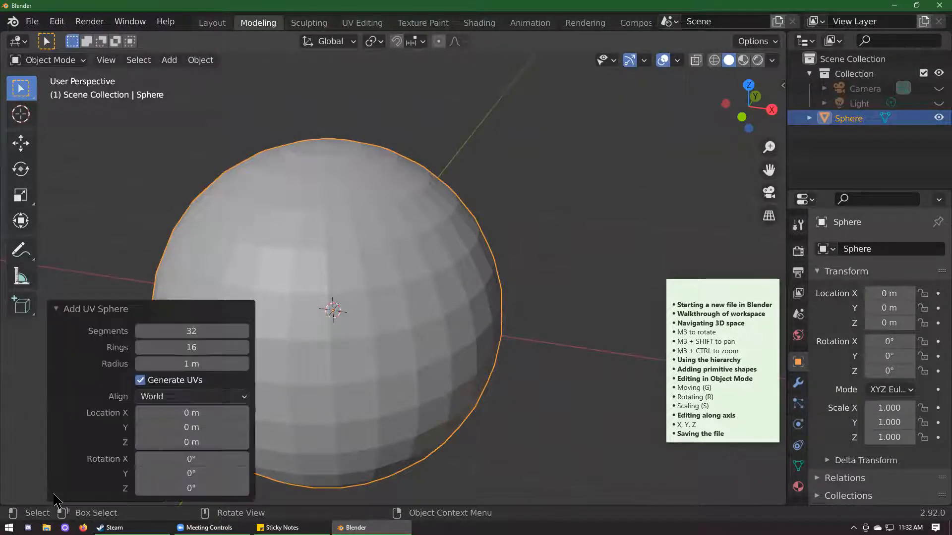
scroll(441, 260, "down", 5)
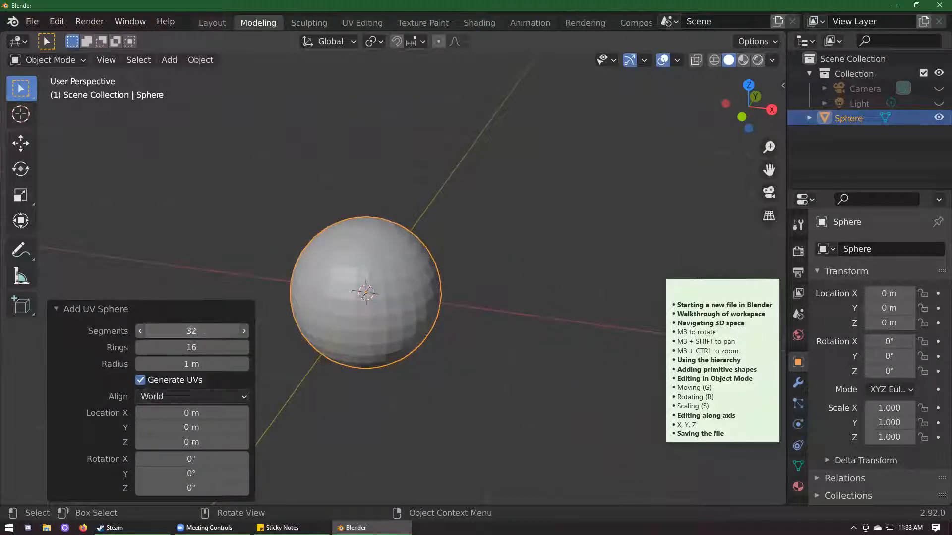
Step: Raise the UV sphere's segments to 37 and on to 265, and inspect the surface up close
left_click_drag(192, 331, 218, 336)
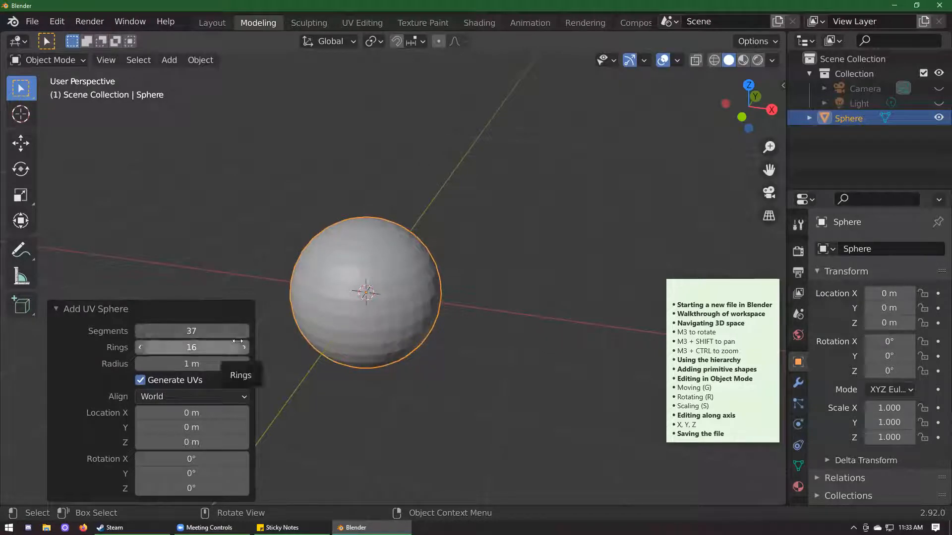
left_click_drag(193, 332, 333, 335)
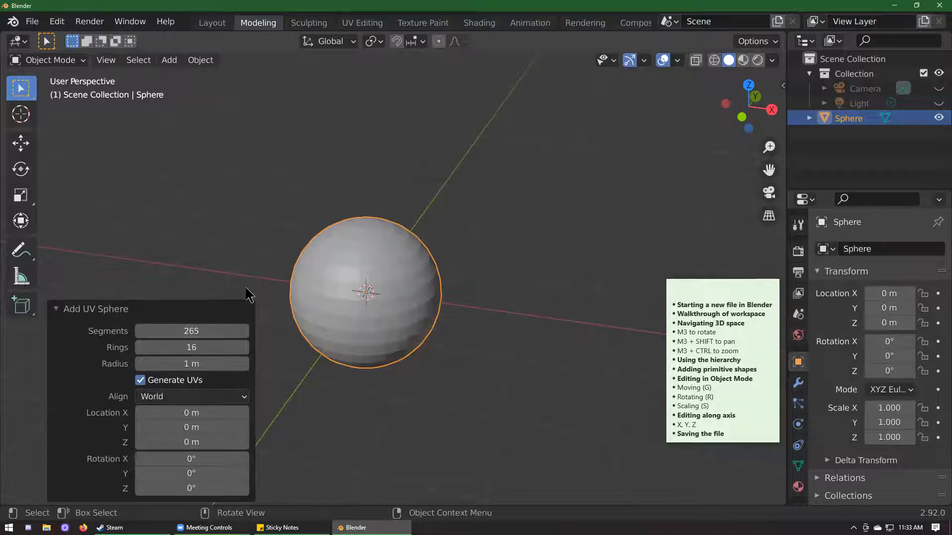
scroll(253, 290, "up", 6)
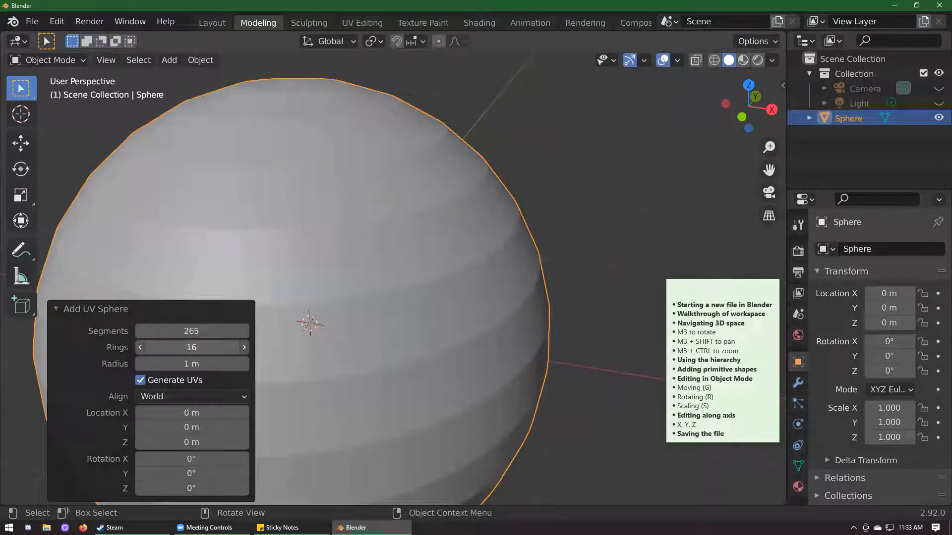
Step: Try out different ring counts on the UV sphere and set its rings to 18
left_click_drag(211, 348, 317, 353)
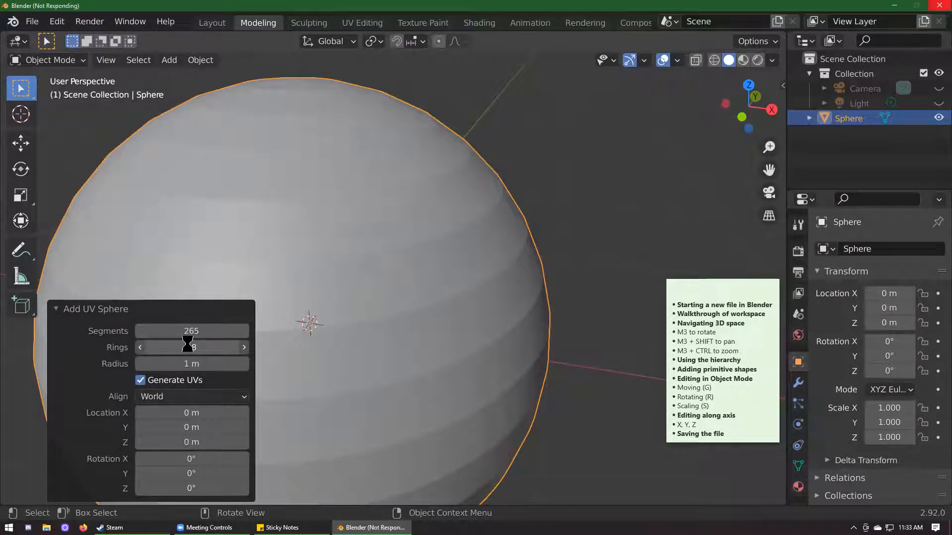
left_click(212, 350)
left_click_drag(190, 345, 133, 348)
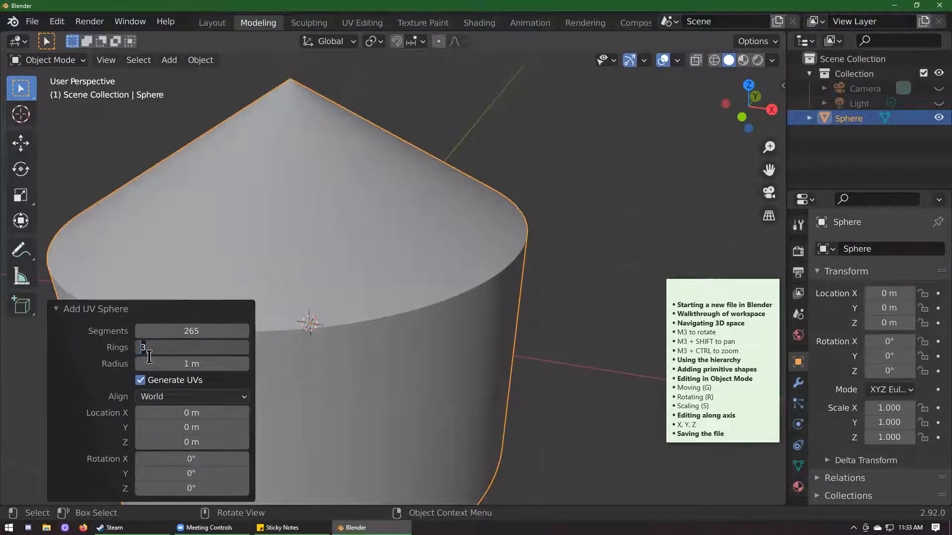
type("18")
key("Return")
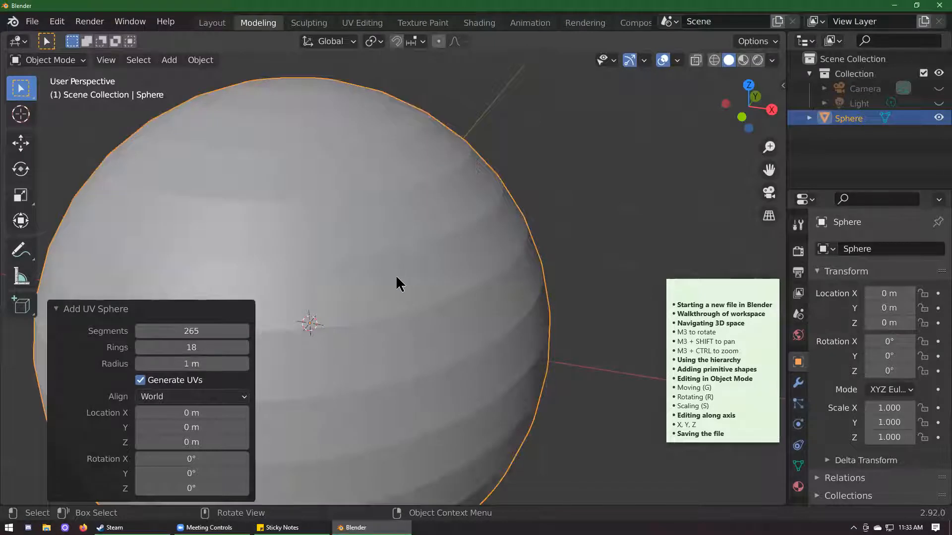
Step: Set the UV sphere's segments to 36 and inspect its faces up close
scroll(347, 303, "down", 4)
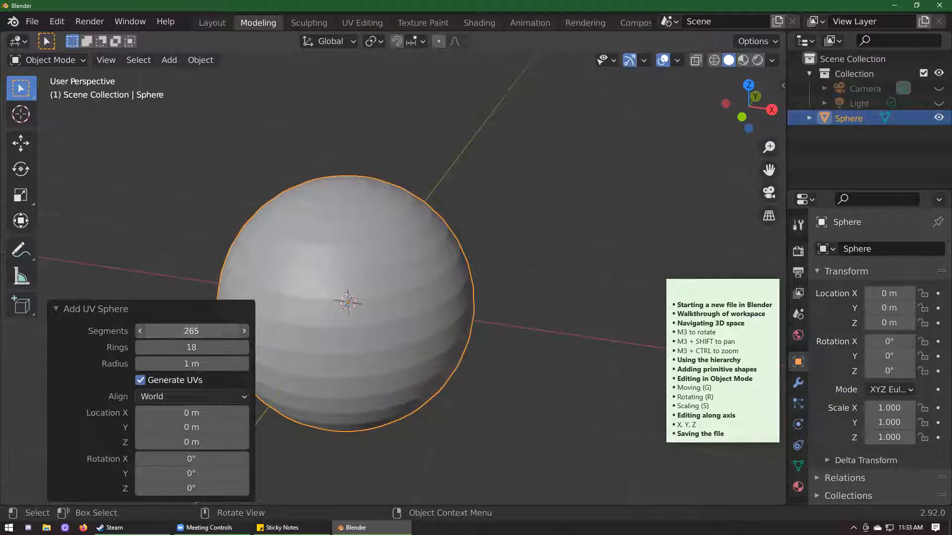
left_click_drag(149, 331, 98, 332)
left_click(236, 332)
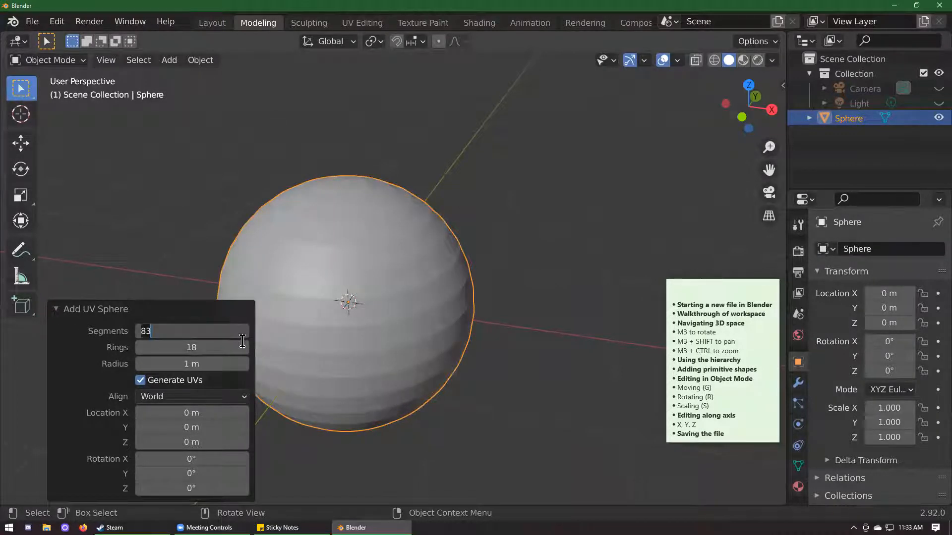
type("36")
key("Return")
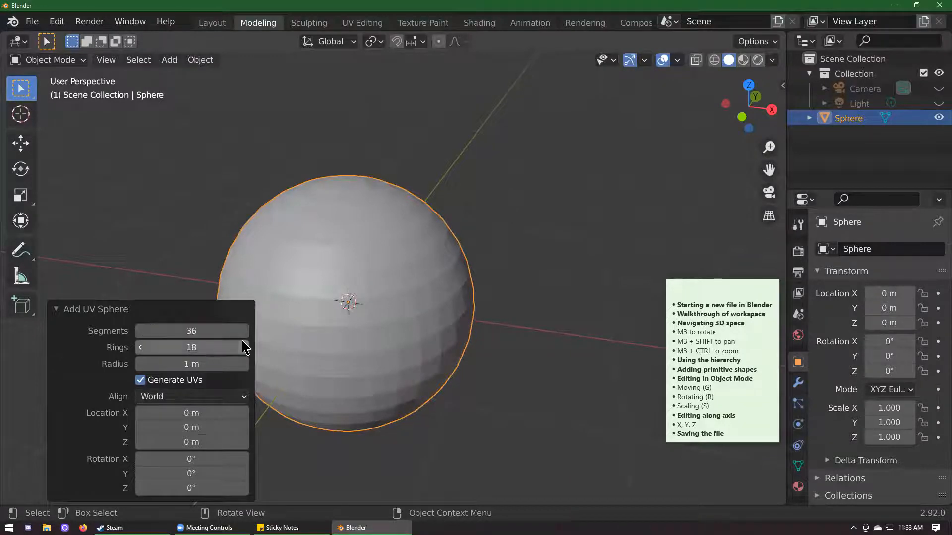
scroll(329, 291, "up", 4)
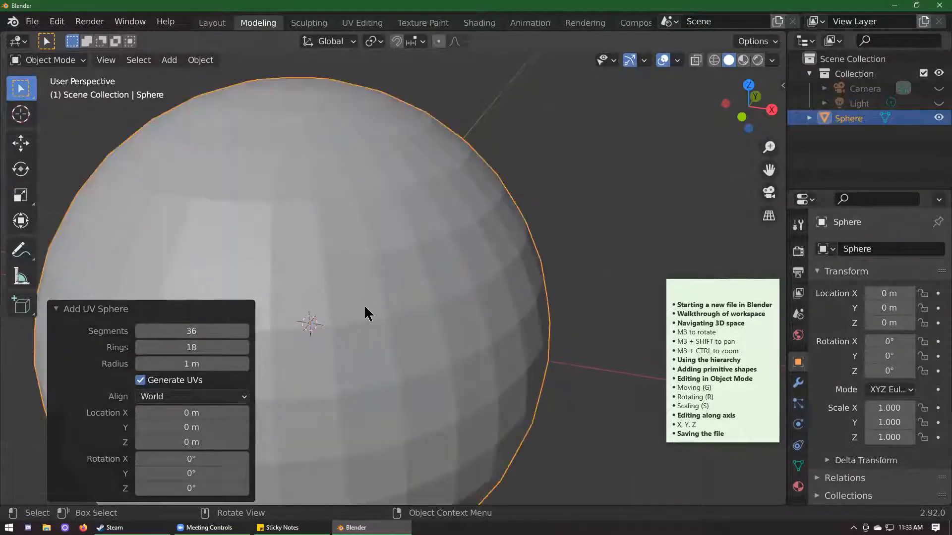
scroll(365, 312, "down", 4)
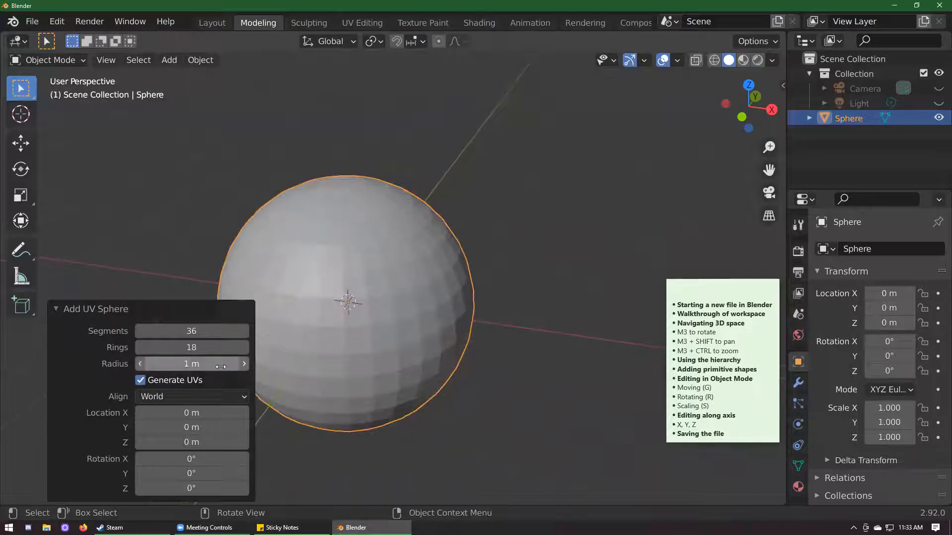
Step: Shrink the UV sphere's radius to 0.85 m and shift its location to X -0.58, Y -0.18 and Z -0.11 m
mouse_move(222, 369)
left_mouse_down()
mouse_move(177, 369)
mouse_move(212, 368)
left_mouse_up()
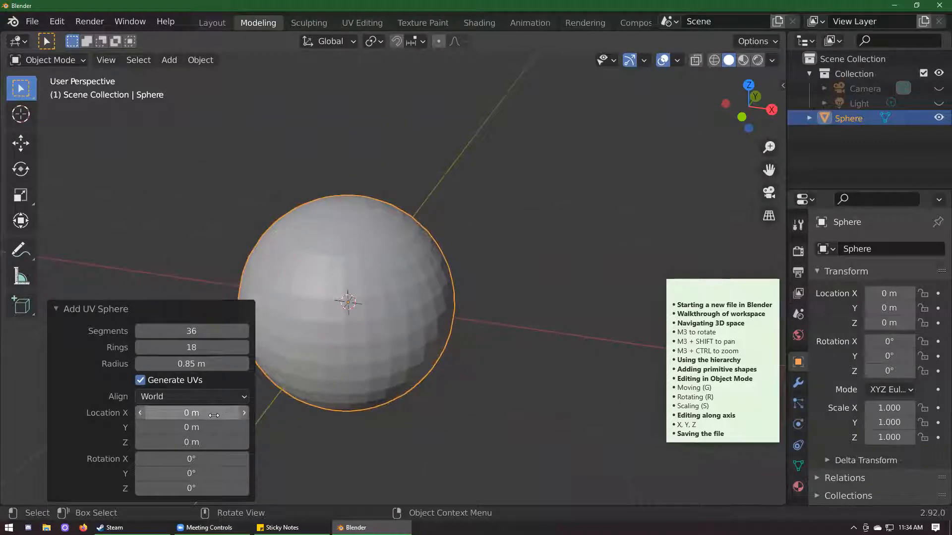
left_click_drag(213, 415, 179, 415)
mouse_move(223, 432)
left_mouse_down()
mouse_move(238, 435)
mouse_move(218, 431)
mouse_move(223, 444)
left_mouse_up()
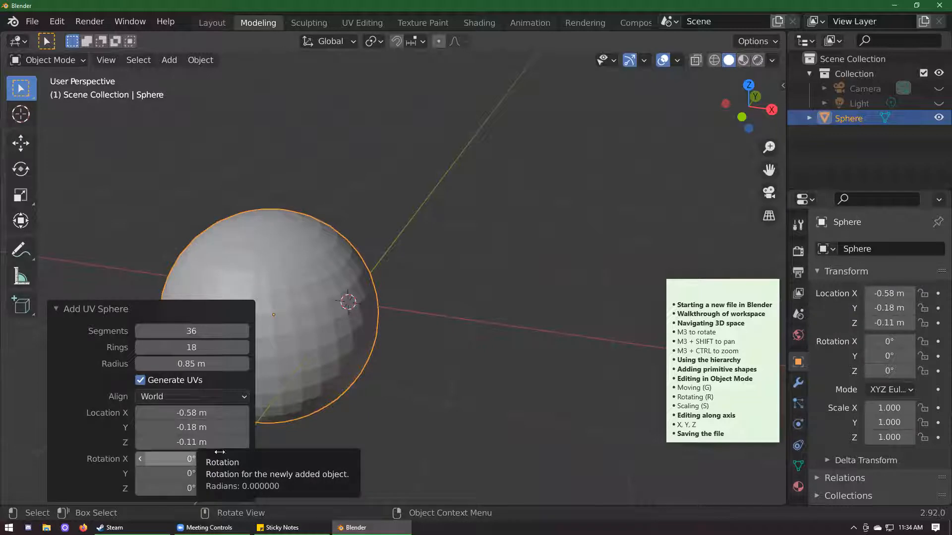
Step: Set the UV sphere's X, Y and Z location to 0 m
left_click(217, 414)
type("-")
left_click(216, 433)
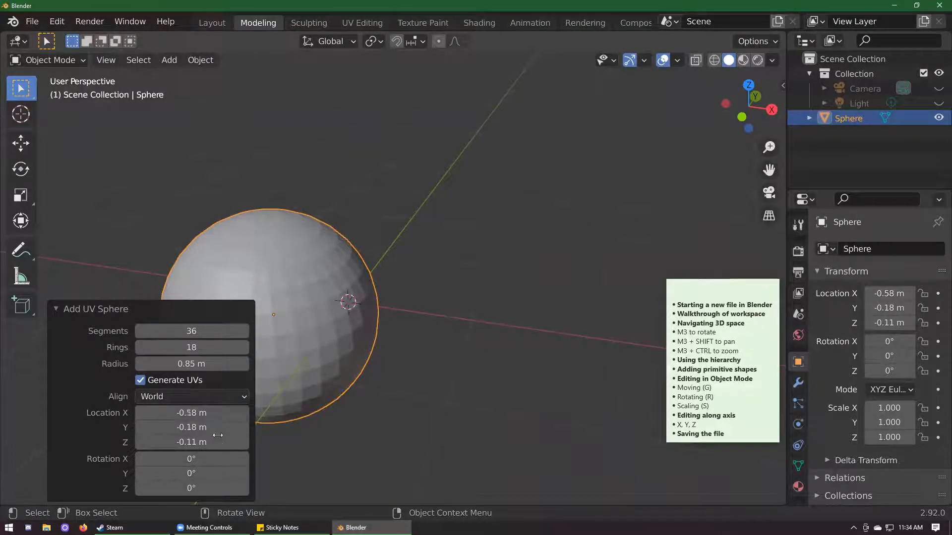
key("minus")
left_click(215, 434)
type("-")
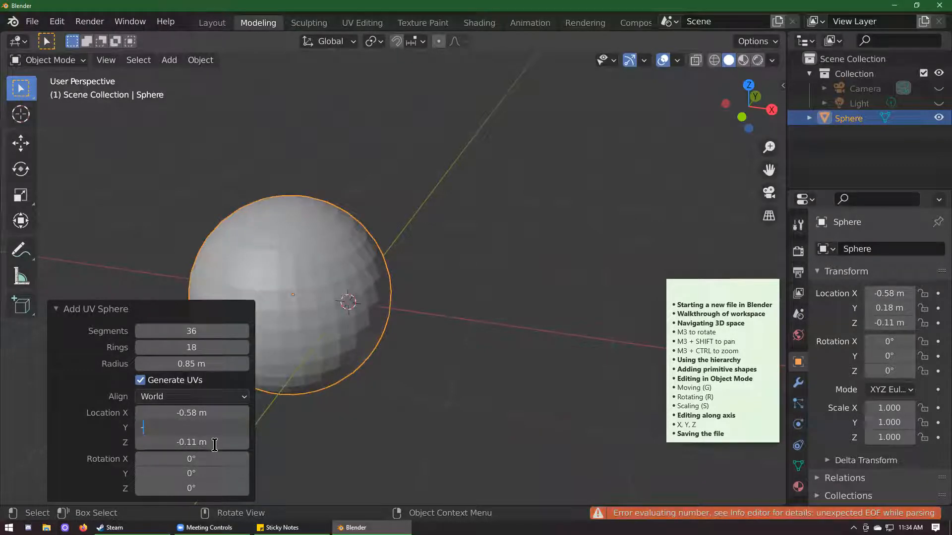
key("BackSpace")
type("0")
key("Return")
left_click(212, 415)
type("0")
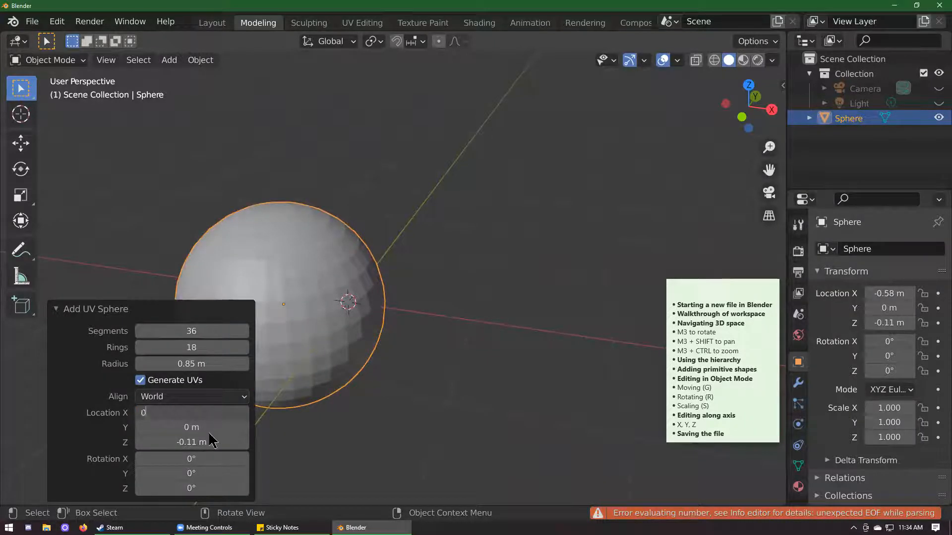
key("Return")
left_click(212, 441)
type("0")
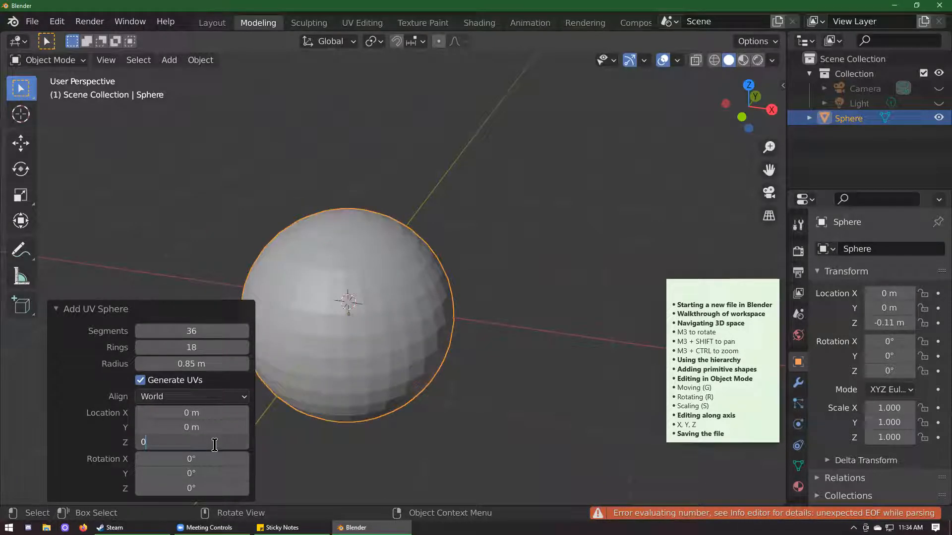
key("Return")
Step: Set the UV sphere's radius to 1 m
left_click(212, 365)
type("1")
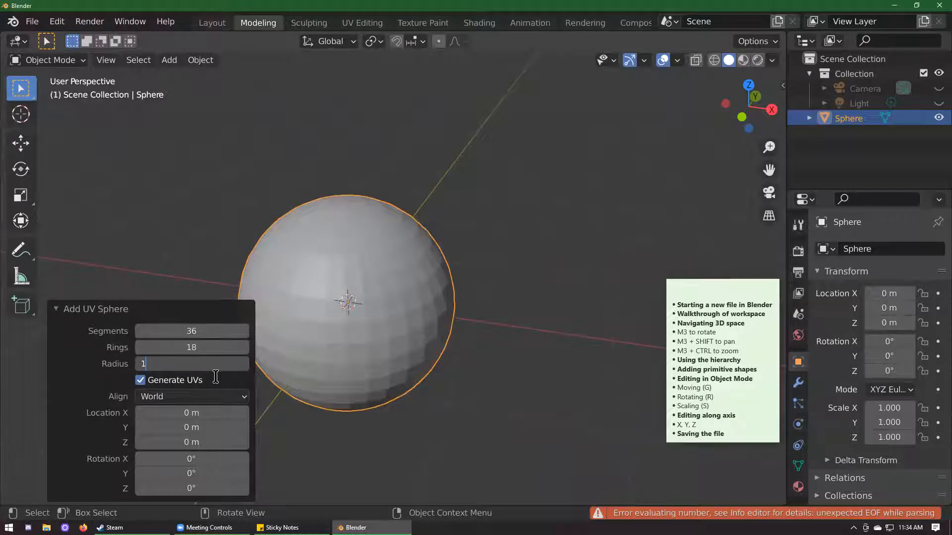
key("Return")
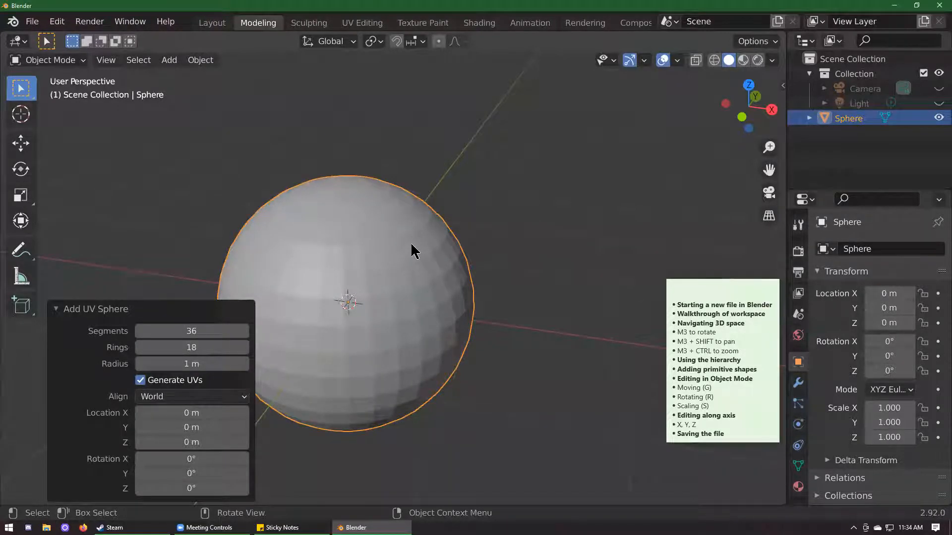
Step: Examine the selected sphere from several angles and up close in the front orthographic view
left_click(538, 201)
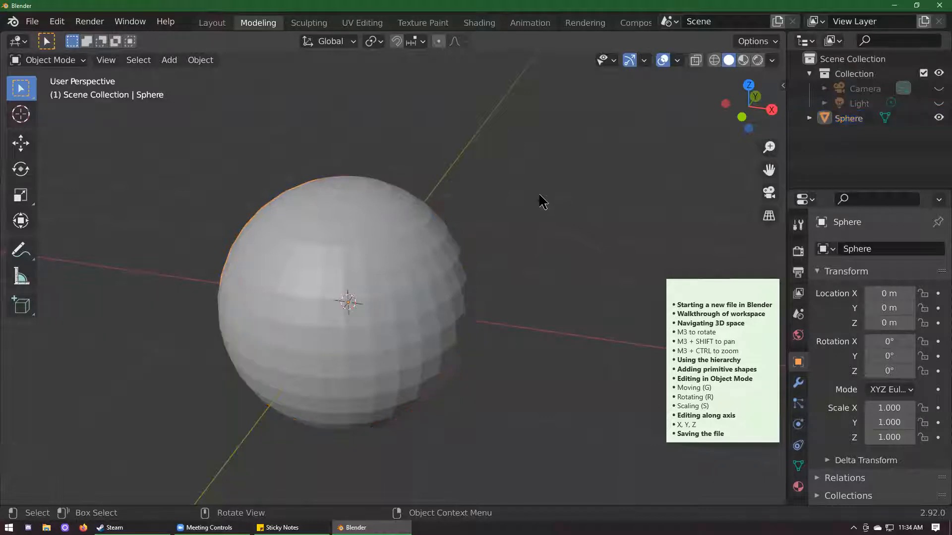
scroll(406, 386, "down", 2)
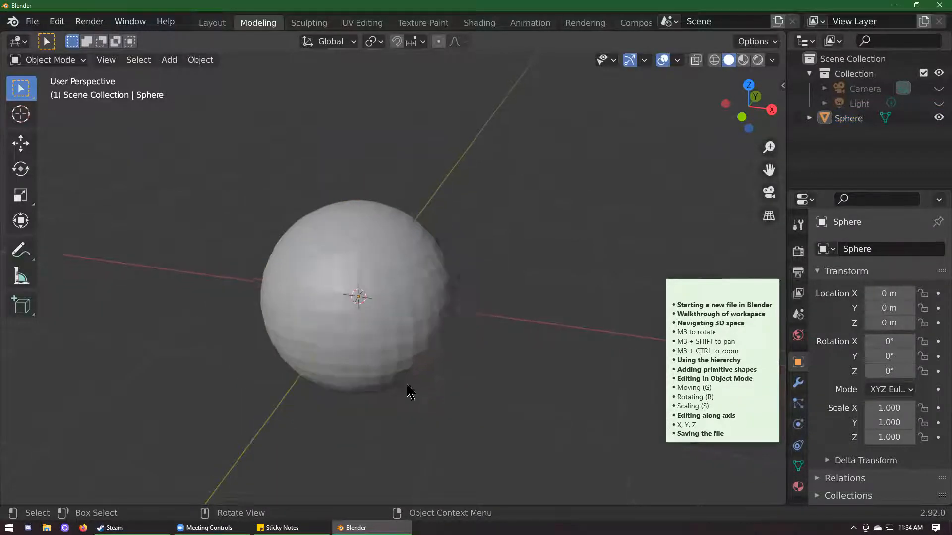
middle_click_drag(464, 355, 376, 301)
left_click(377, 300)
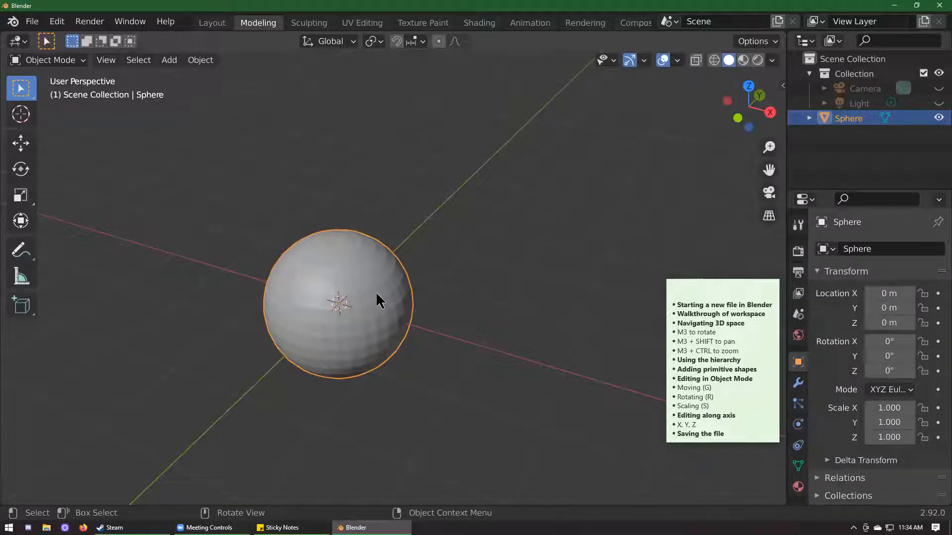
middle_click_drag(378, 300, 378, 257)
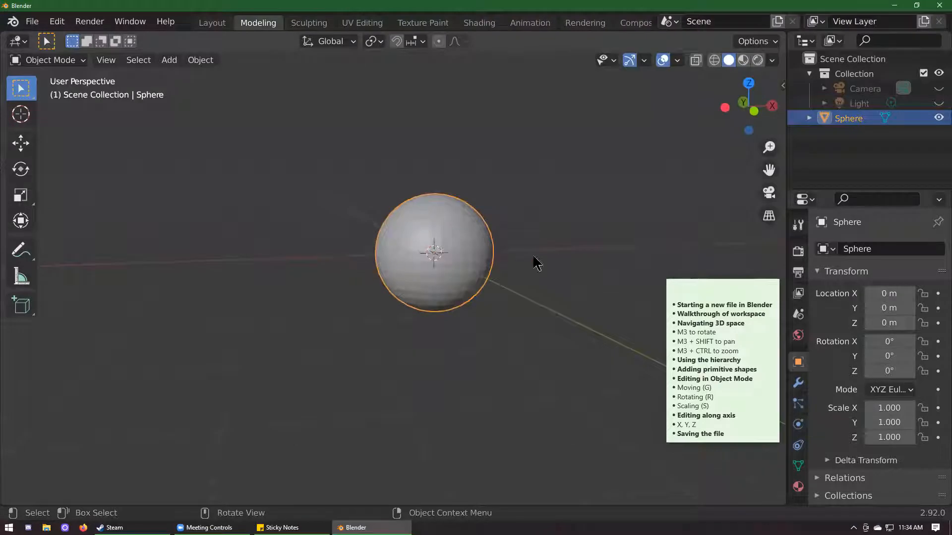
middle_click_drag(535, 278, 516, 261)
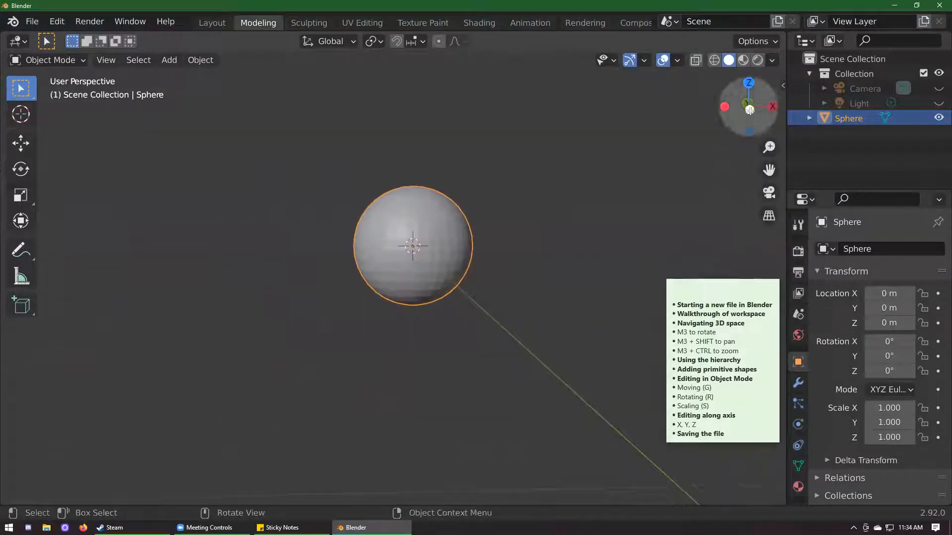
left_click(742, 118)
middle_click_drag(418, 238, 313, 204, "ctrl")
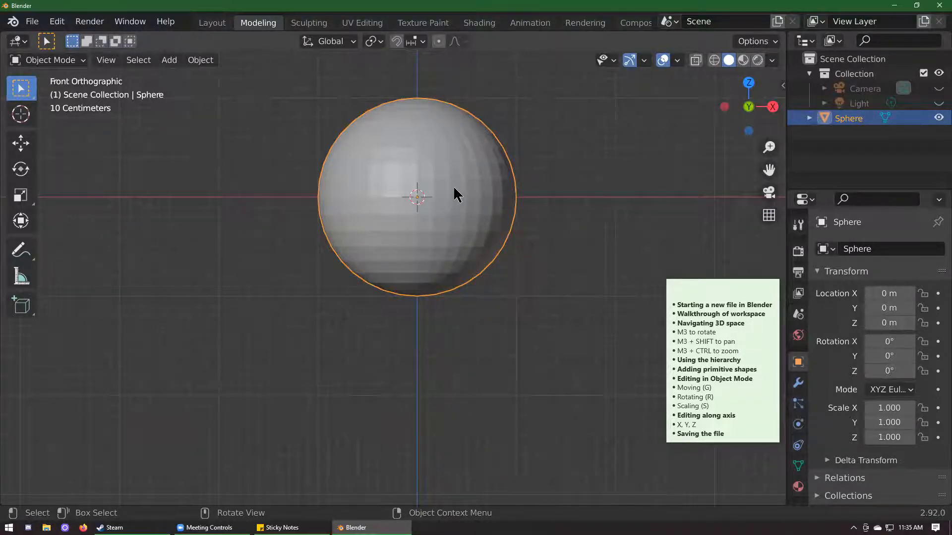
middle_click_drag(559, 283, 478, 223, "shift")
scroll(574, 283, "up", 2)
scroll(575, 289, "down", 1)
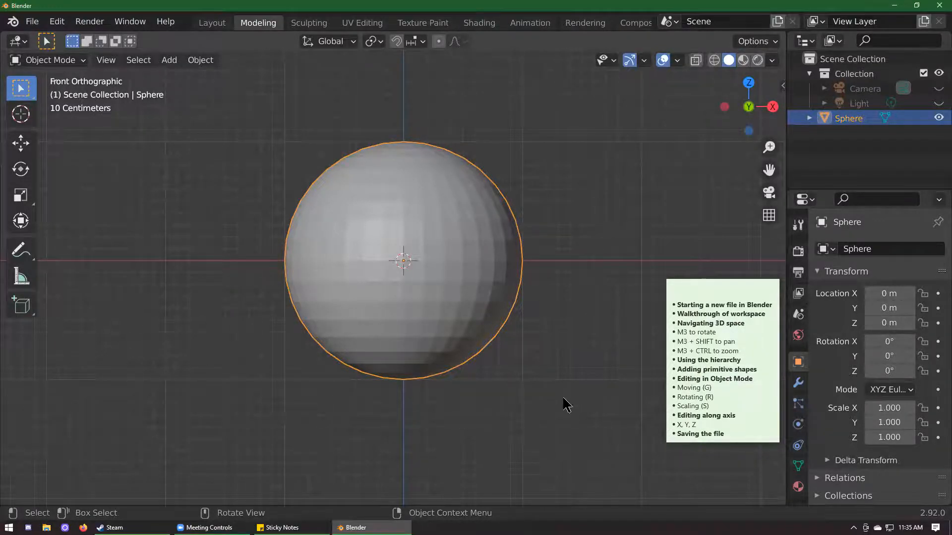
Step: Return to an angled perspective view of the sphere and practise deselecting and reselecting it
left_click(565, 403)
left_click(488, 276)
middle_click_drag(566, 265, 545, 238)
scroll(495, 312, "down", 4)
scroll(535, 311, "up", 2)
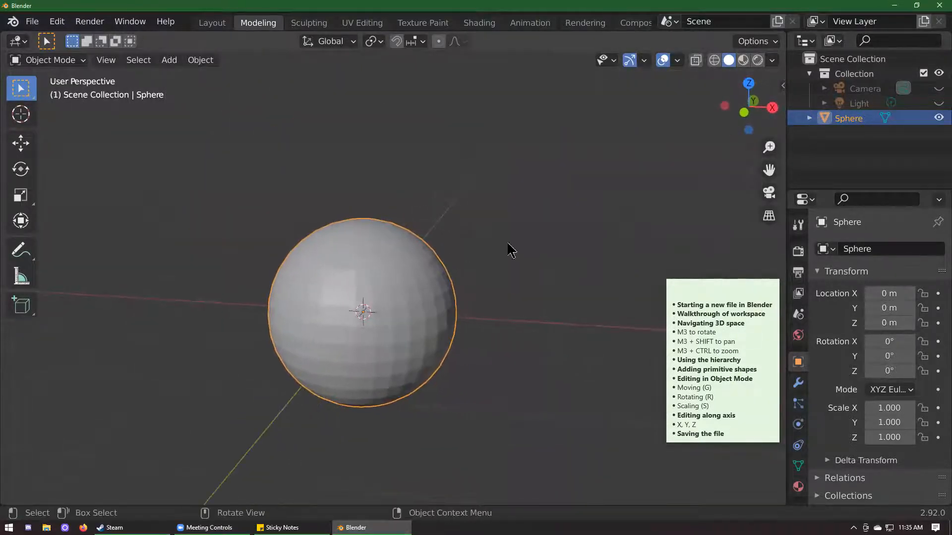
scroll(357, 312, "up", 1)
scroll(367, 323, "down", 1)
left_click(548, 280)
left_click(411, 307)
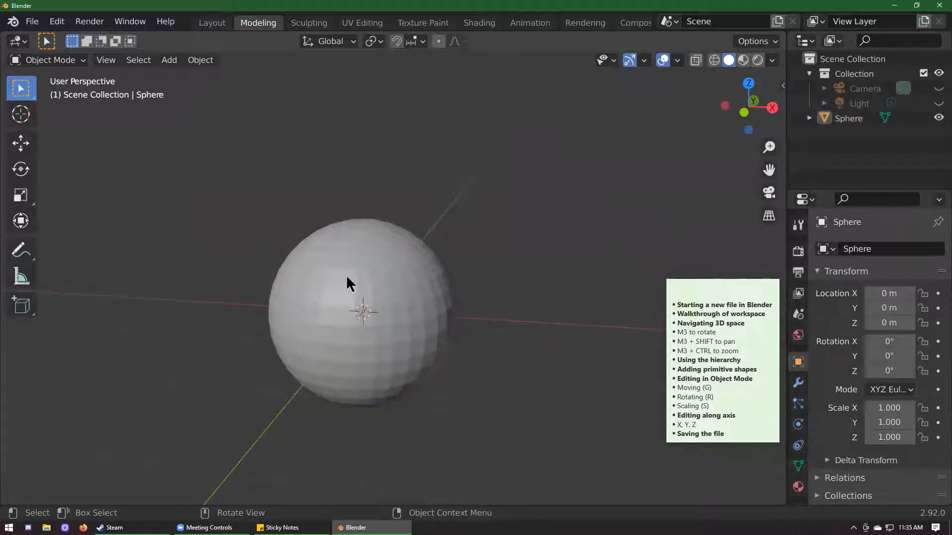
Step: Move the sphere freely to about X -2.83, Y -0.18 and Z 1.50 m, and deselect it
left_click(379, 279)
key("g")
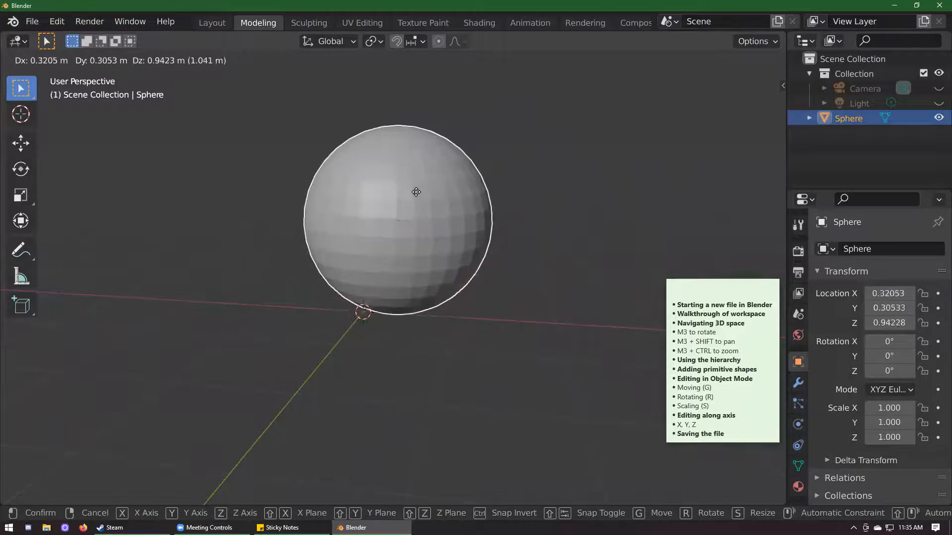
right_click(455, 179)
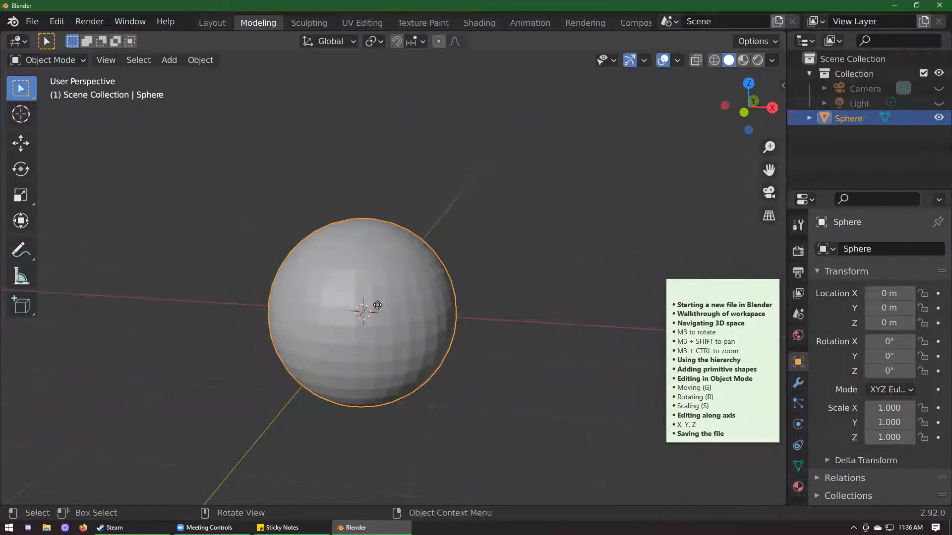
key("g")
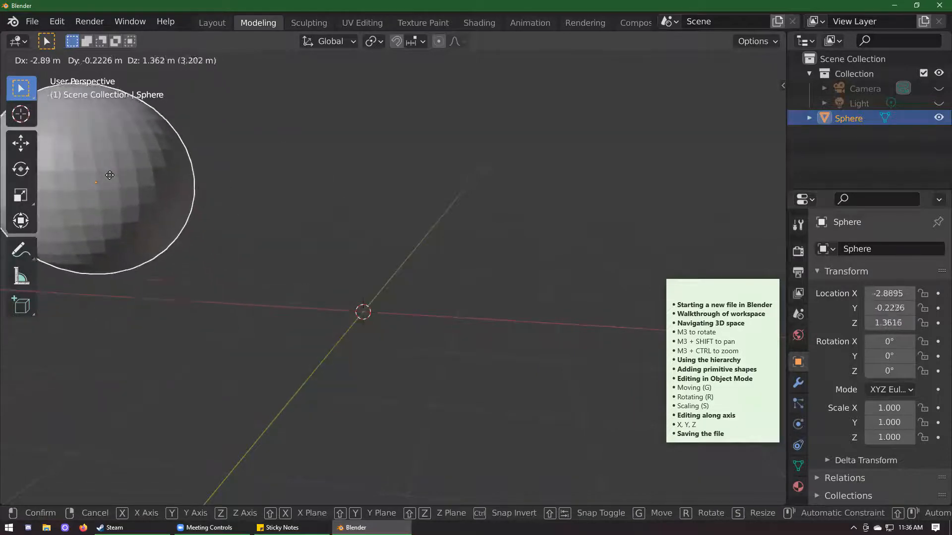
key("Escape")
key("g")
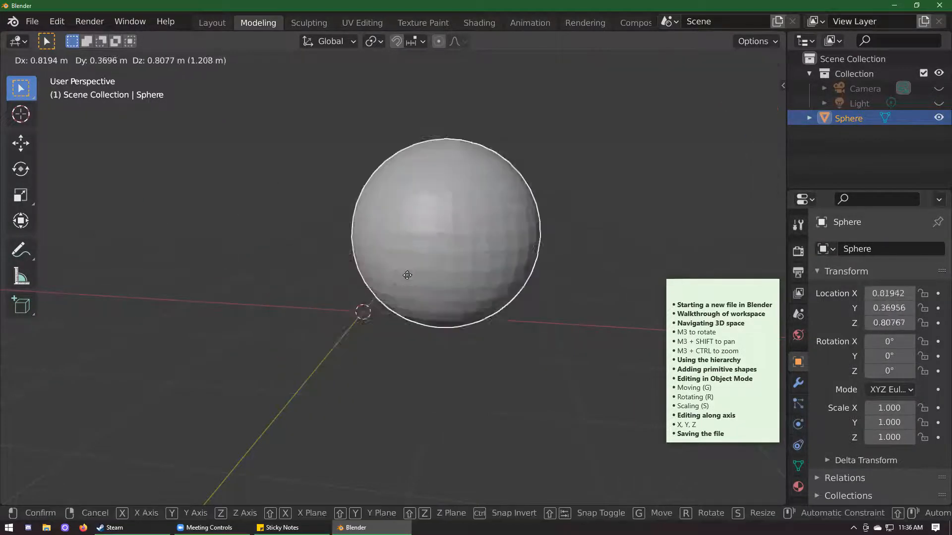
left_click(74, 156)
left_click(336, 236)
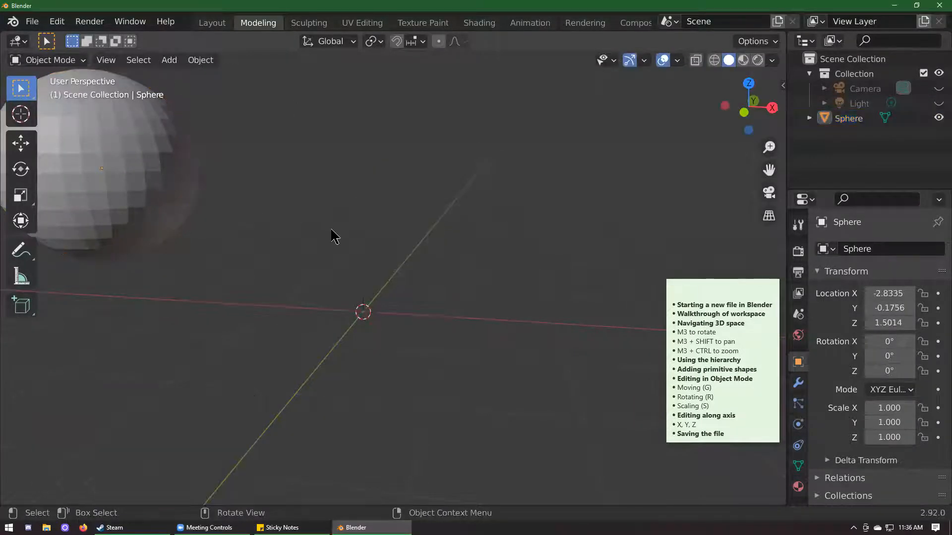
Step: Return the sphere to the world origin and select it
key("a")
key("alt+g")
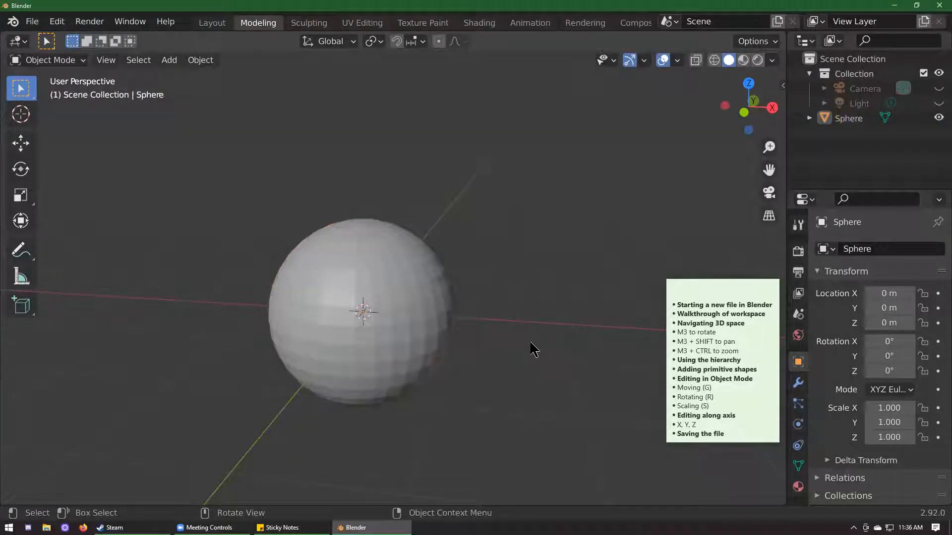
left_click(401, 359)
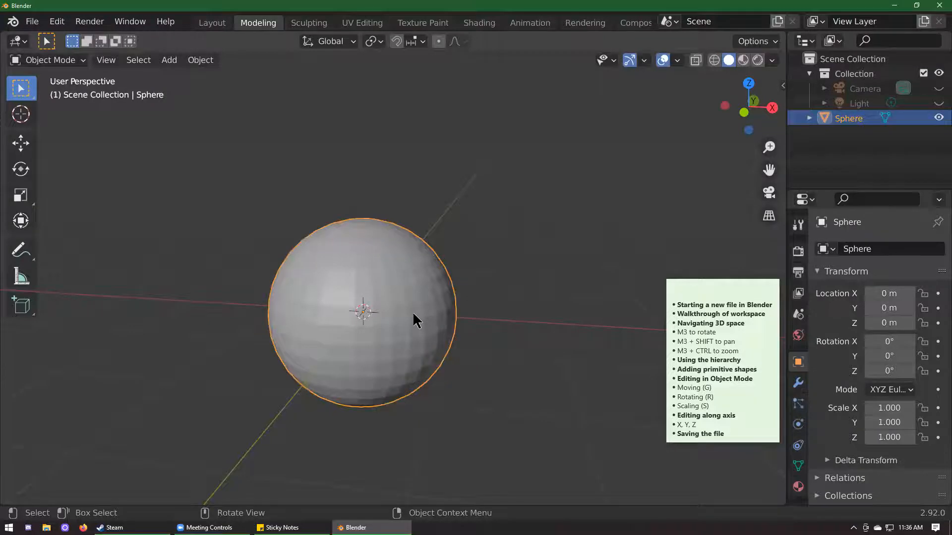
Step: Try rotating the sphere freely and scaling it up uniformly
key("r")
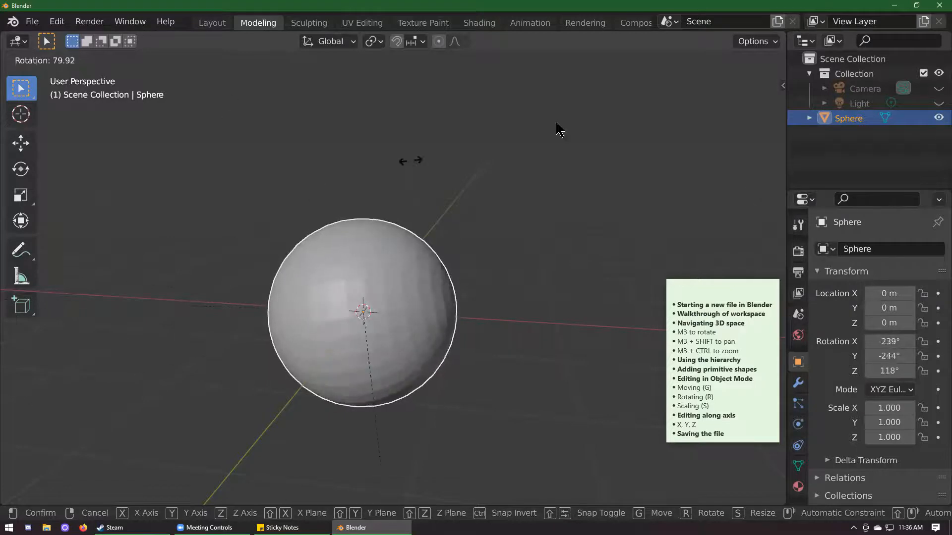
key("Escape")
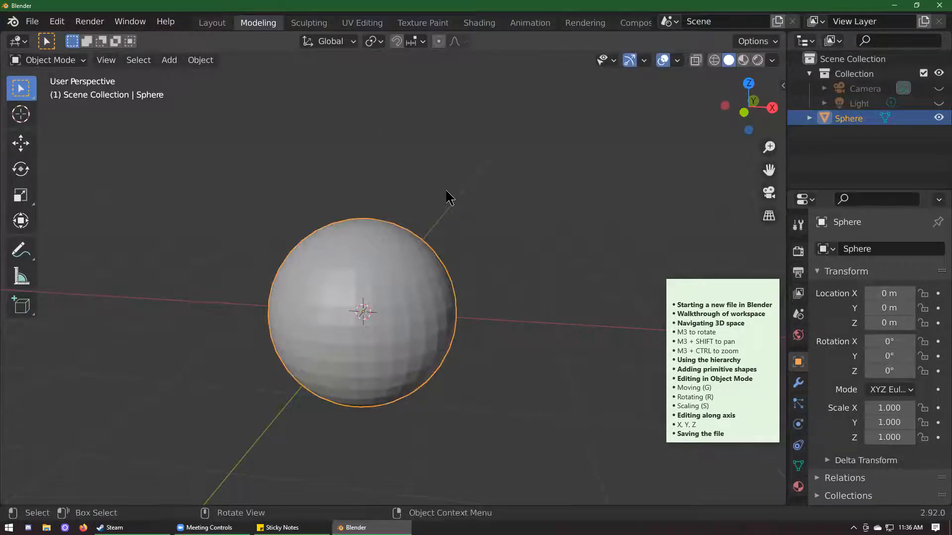
key("s")
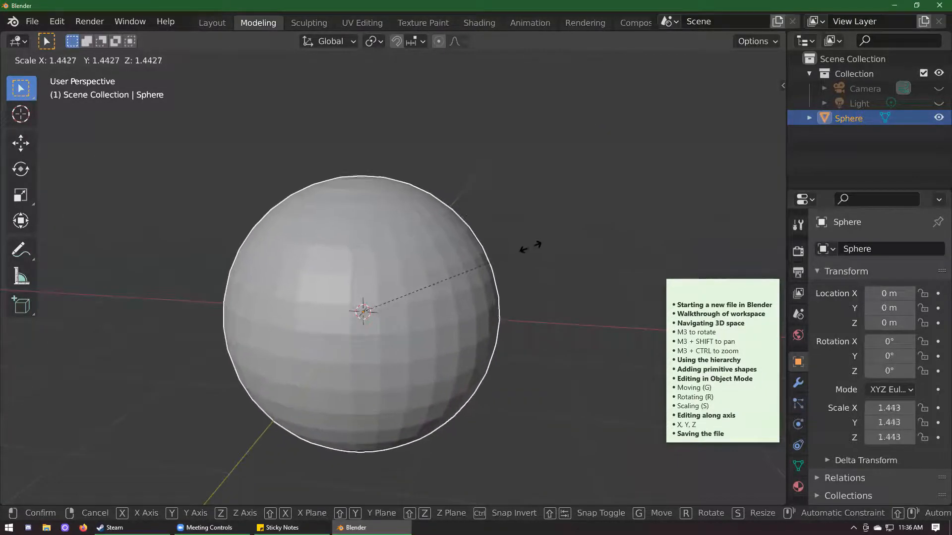
key("Escape")
Step: Try moving the sphere without an axis constraint from another viewing angle
left_click(538, 322)
middle_click_drag(538, 323, 565, 340)
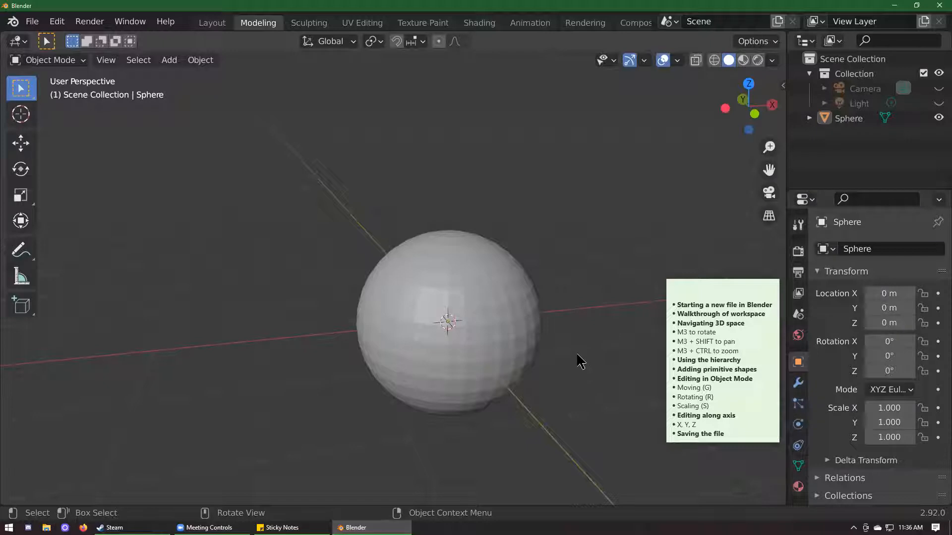
middle_click_drag(613, 357, 492, 330)
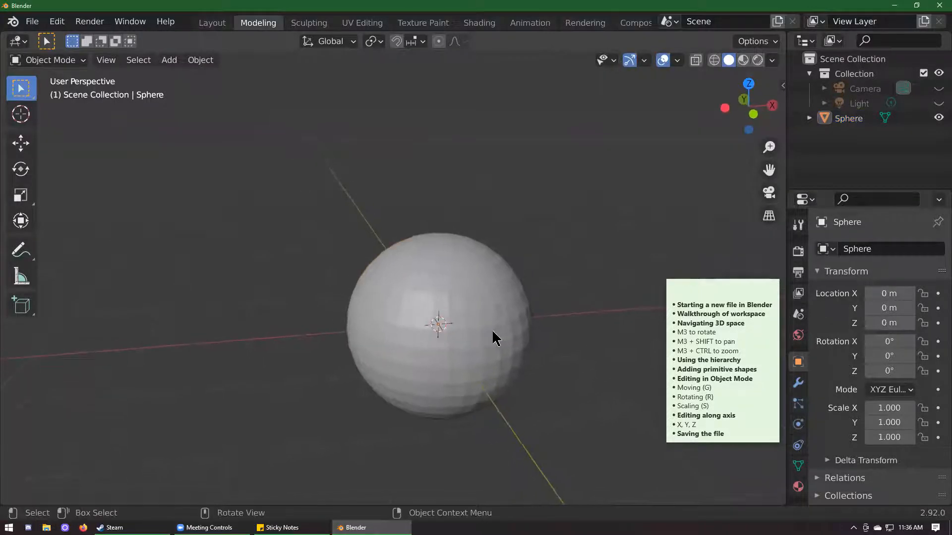
left_click(493, 329)
key("g")
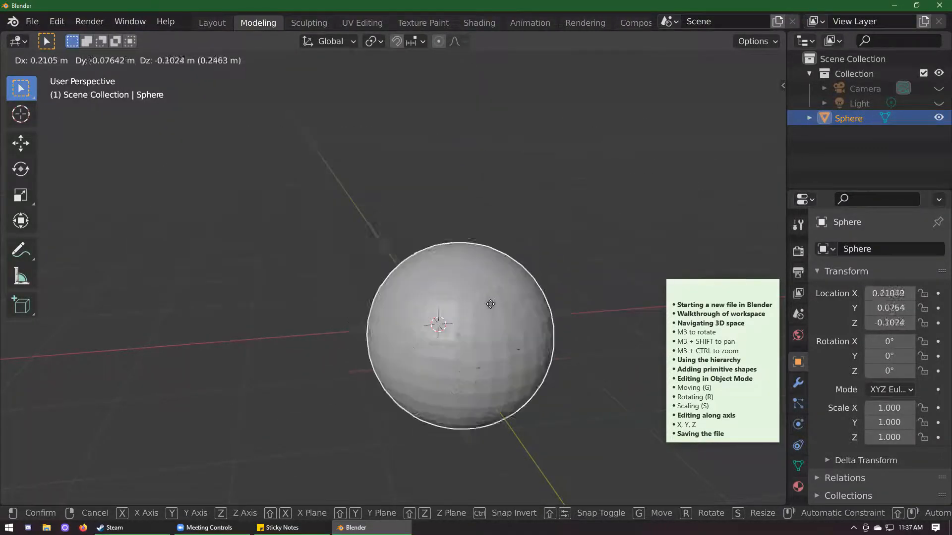
right_click(490, 304)
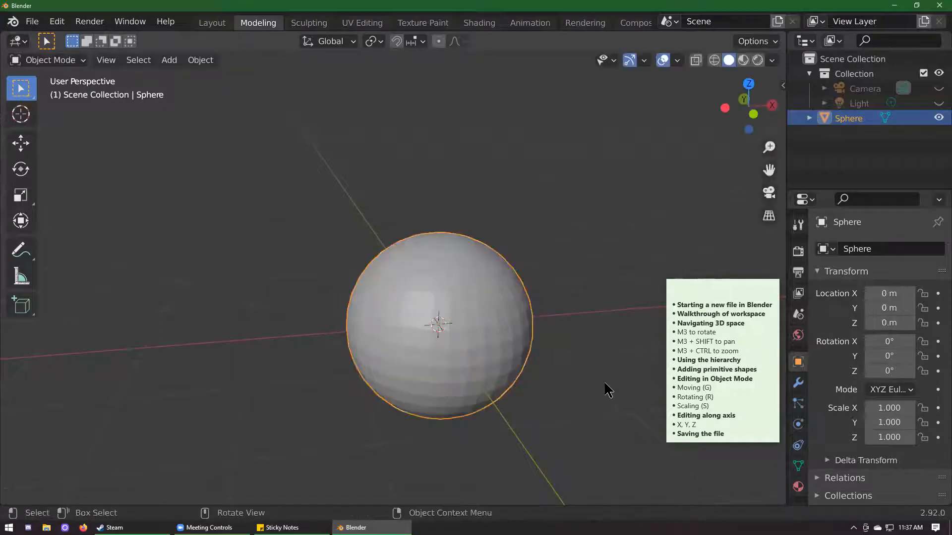
Step: Move the sphere up about 1.08 m along the global Z axis only
scroll(569, 382, "down", 1)
mouse_move(578, 379)
middle_mouse_down()
mouse_move(618, 355)
mouse_move(583, 372)
middle_mouse_up()
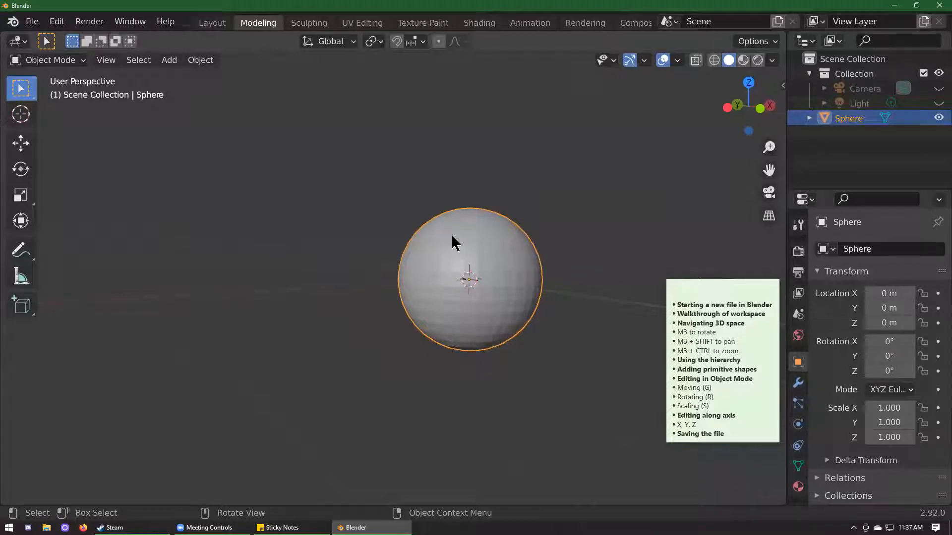
middle_click_drag(550, 348, 529, 373)
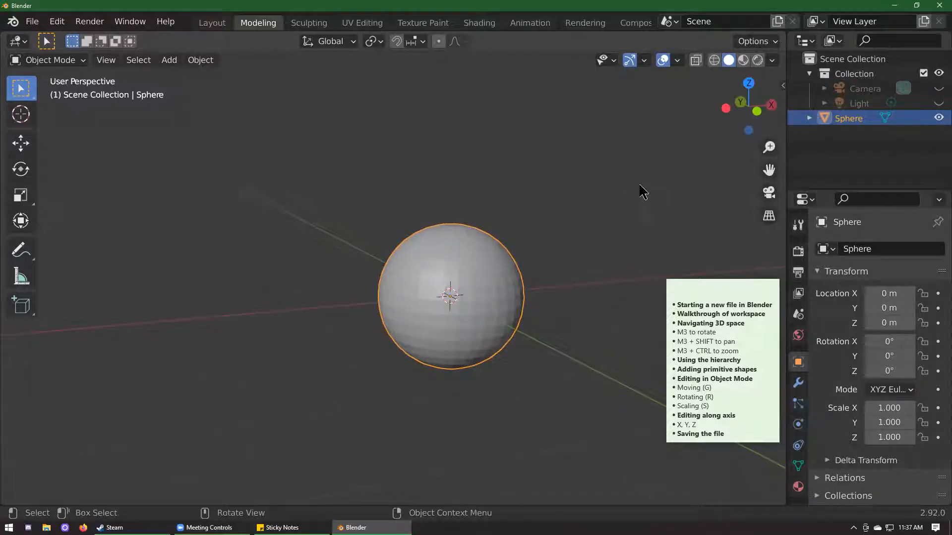
left_click(553, 288)
left_click(490, 285)
key("g")
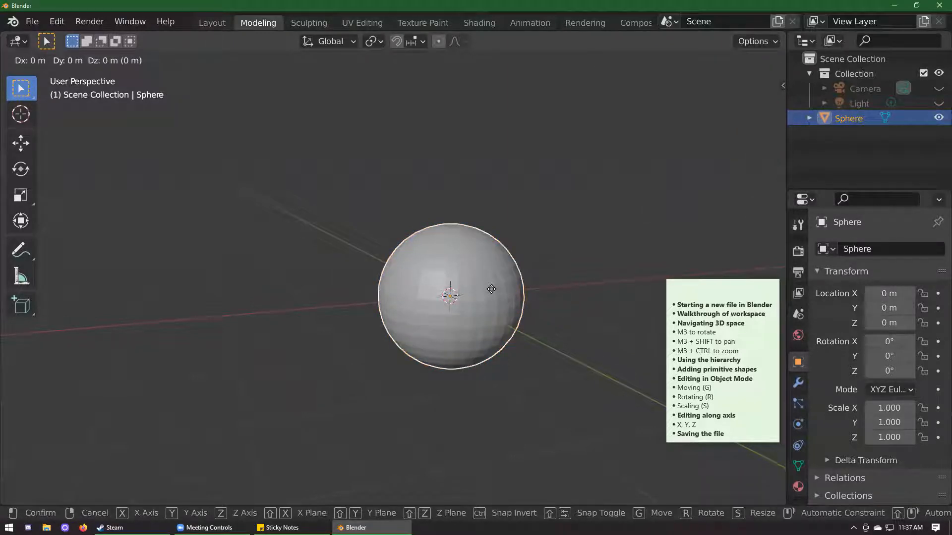
key("z")
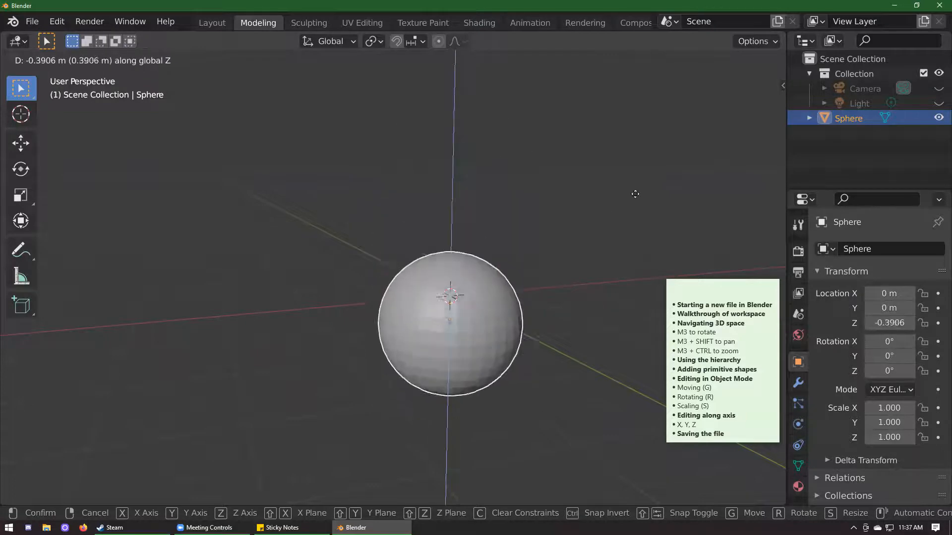
left_click(663, 222)
Step: In the front orthographic view, lower the sphere about 0.078 m along Z so its bottom meets the red X axis line
middle_click_drag(663, 221, 755, 115)
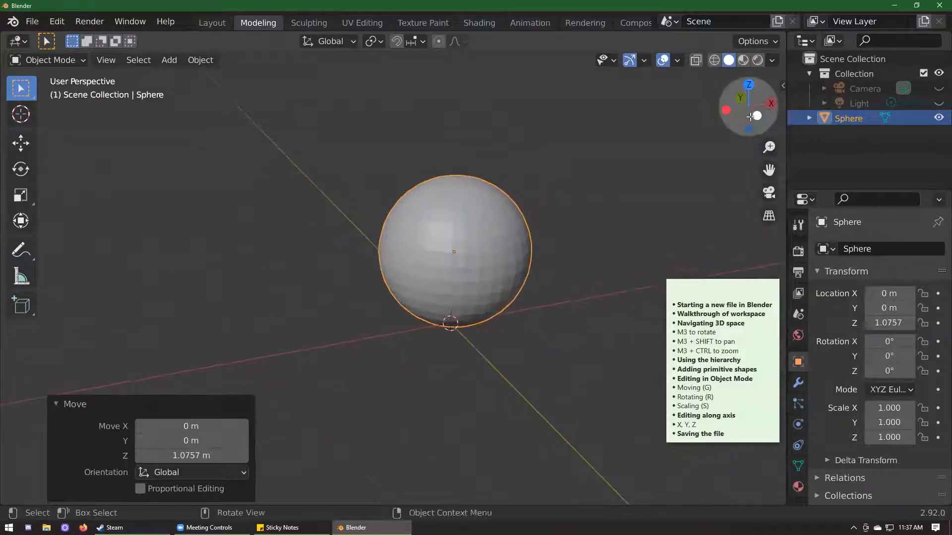
left_click(758, 116)
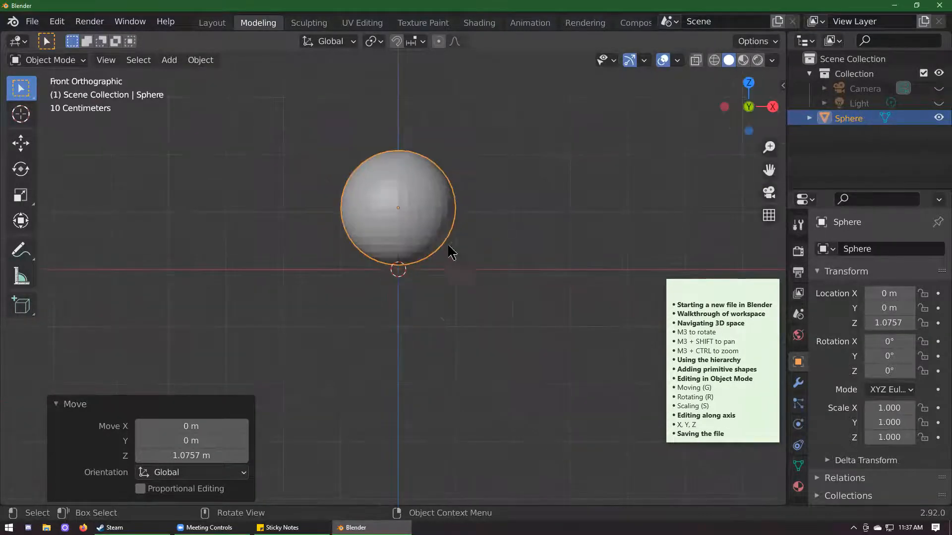
scroll(414, 139, "up", 6)
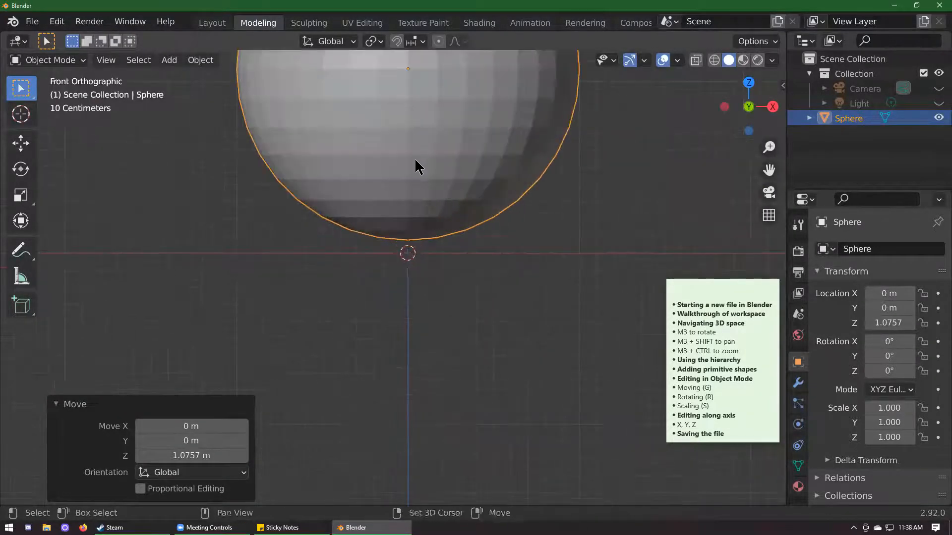
middle_click_drag(391, 337, 405, 344, "shift")
key("g")
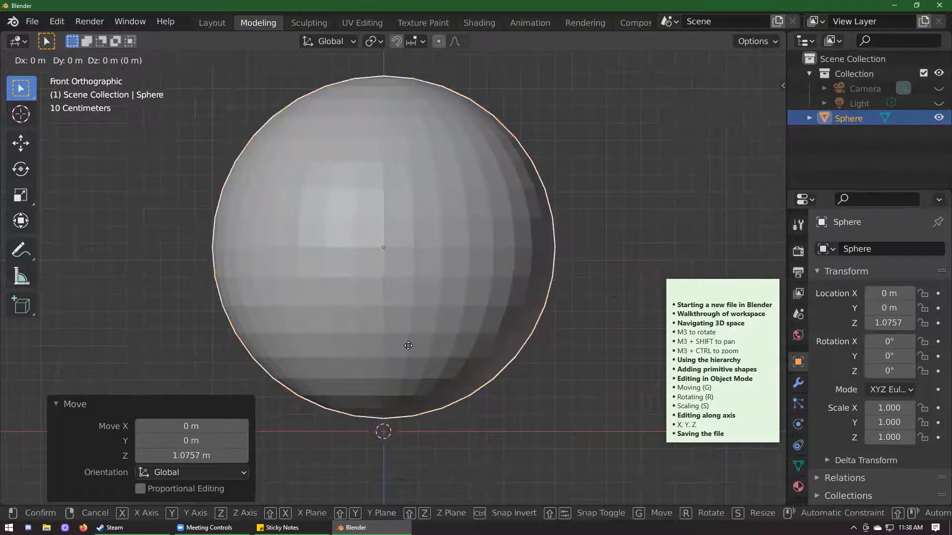
left_click(408, 345)
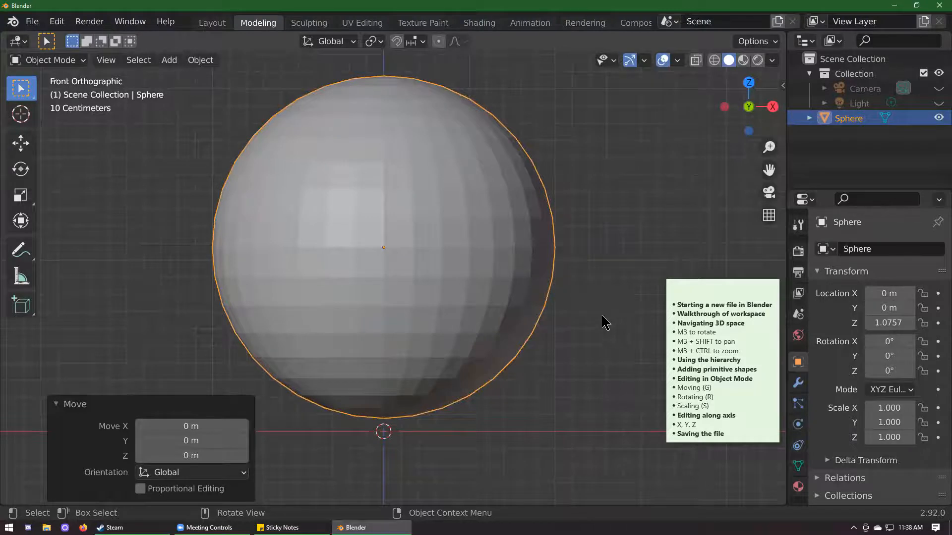
key("g")
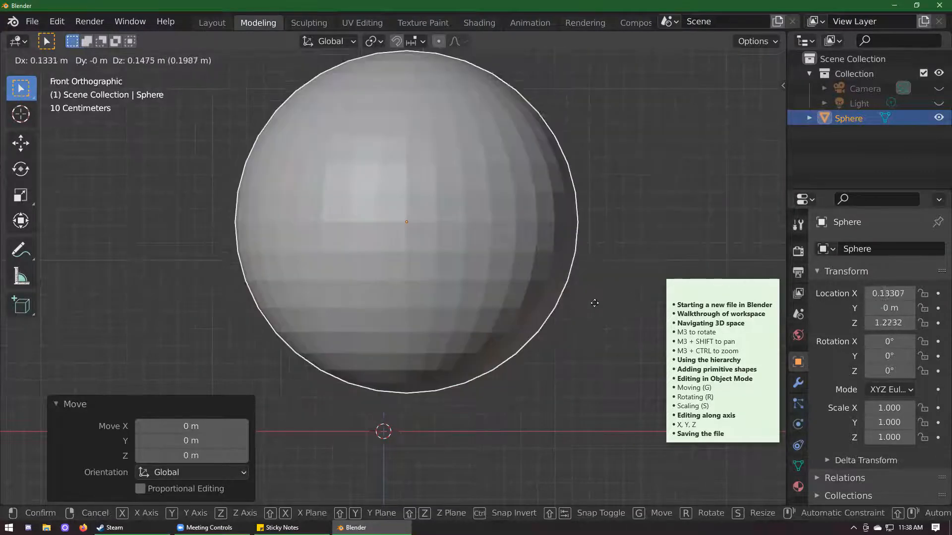
key("z")
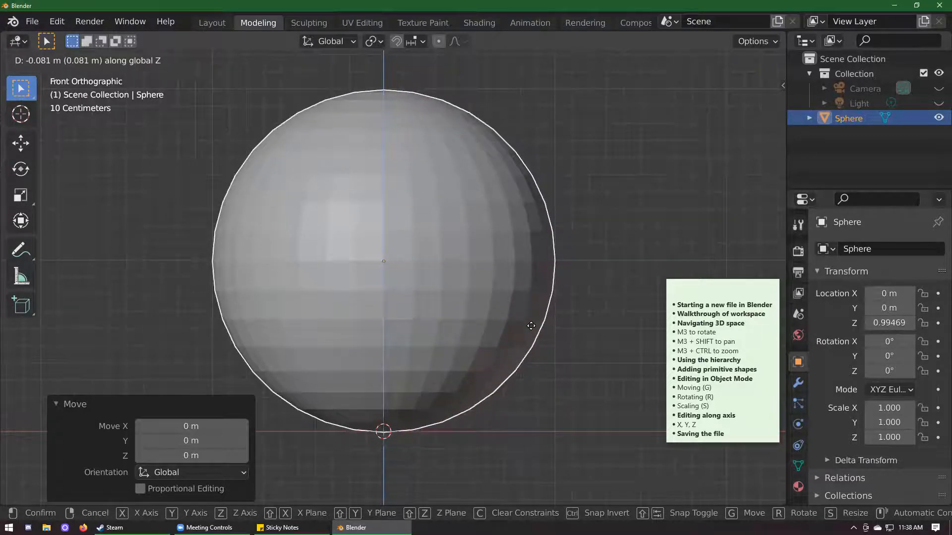
left_click(534, 331)
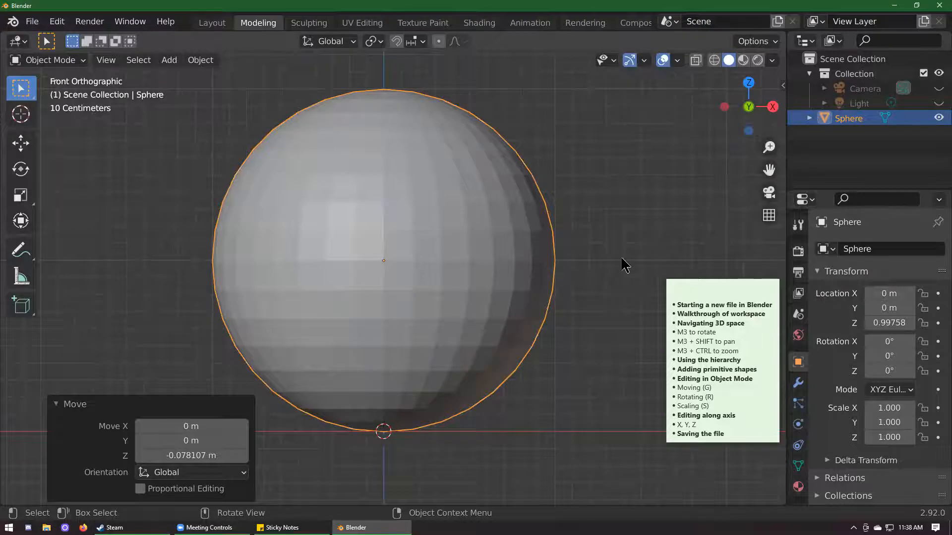
Step: Deselect the sphere and examine it from several perspective angles and distances to check how it sits on the ground plane
left_click(601, 278)
middle_click_drag(601, 279, 576, 355)
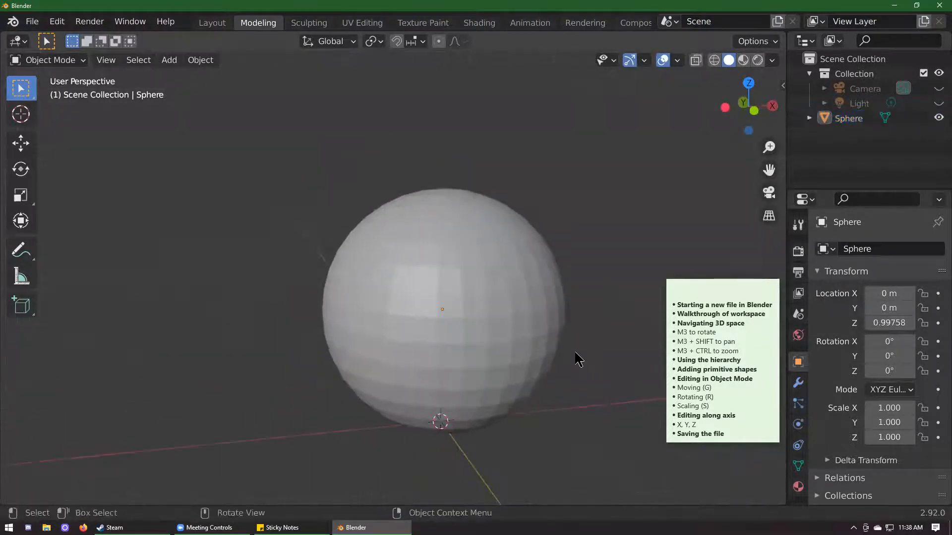
scroll(577, 357, "down", 3)
middle_click_drag(471, 357, 498, 347)
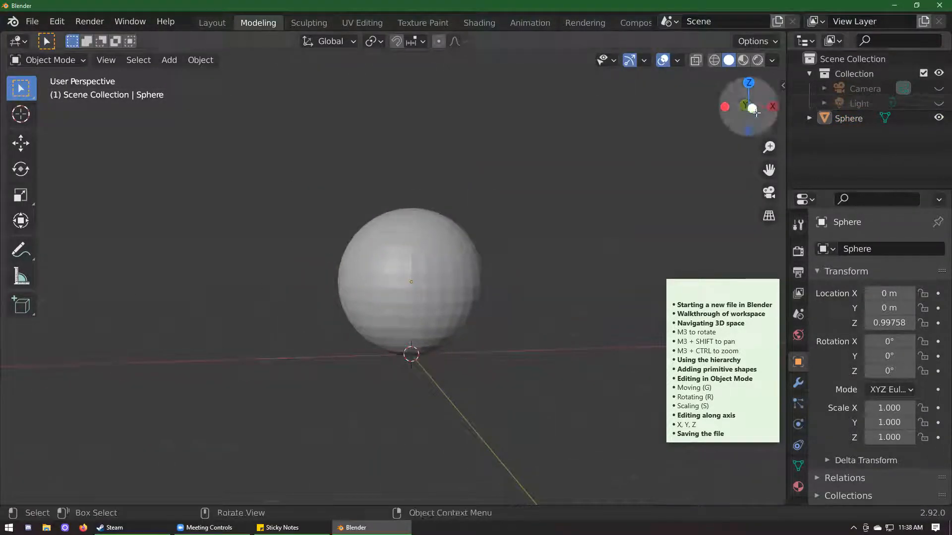
left_click(750, 106)
middle_click_drag(477, 266, 565, 418)
scroll(544, 273, "up", 3)
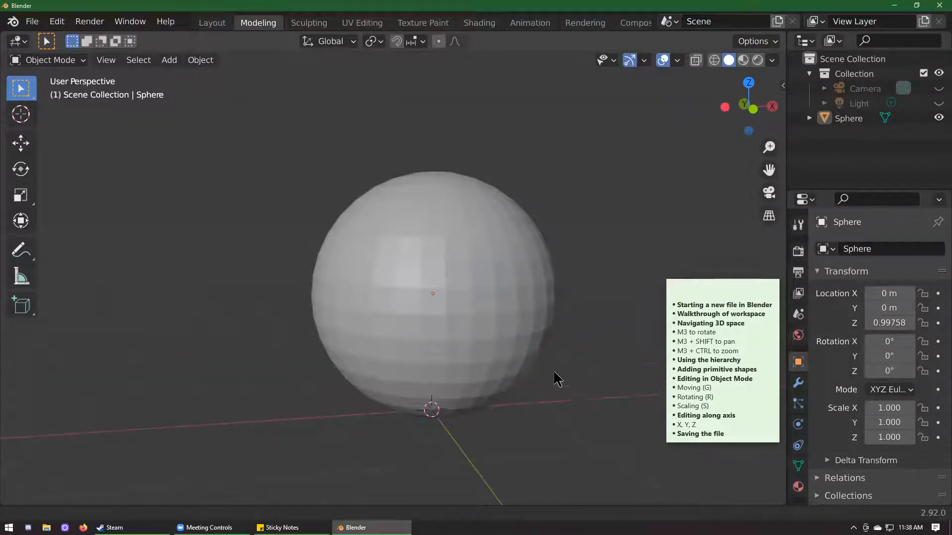
mouse_move(557, 378)
middle_mouse_down()
mouse_move(540, 323)
mouse_move(546, 374)
middle_mouse_up()
scroll(543, 377, "down", 3)
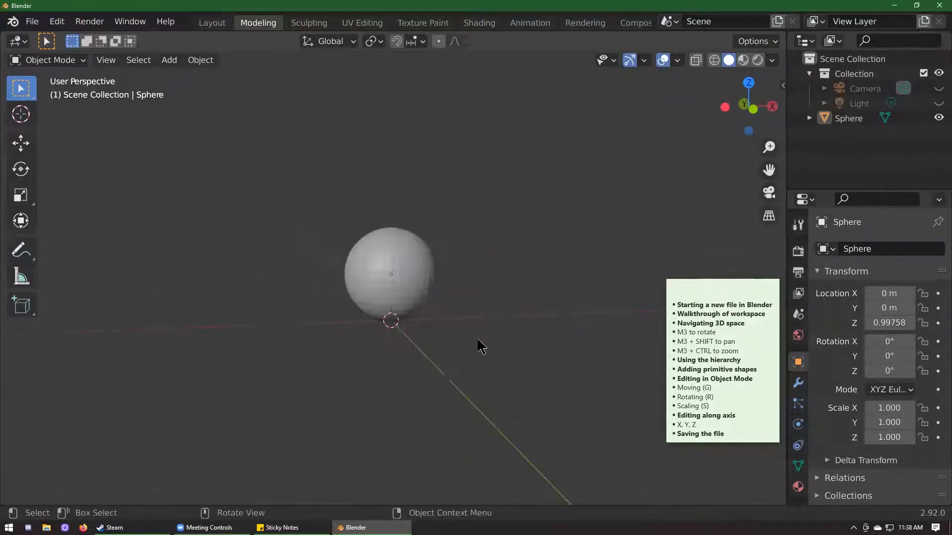
middle_click_drag(480, 344, 336, 259)
middle_click_drag(426, 315, 551, 310, "shift")
scroll(552, 314, "up", 3)
middle_click_drag(609, 407, 556, 406, "shift")
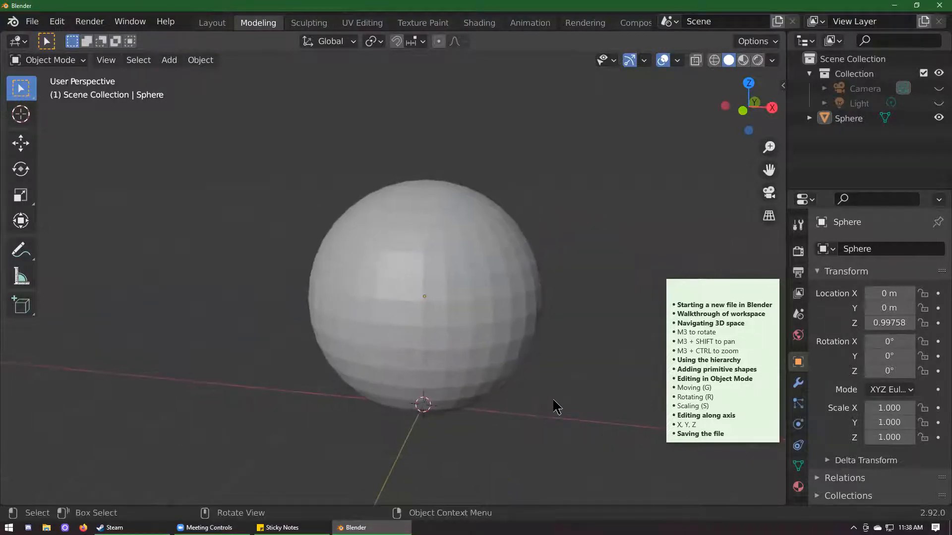
scroll(555, 406, "down", 3)
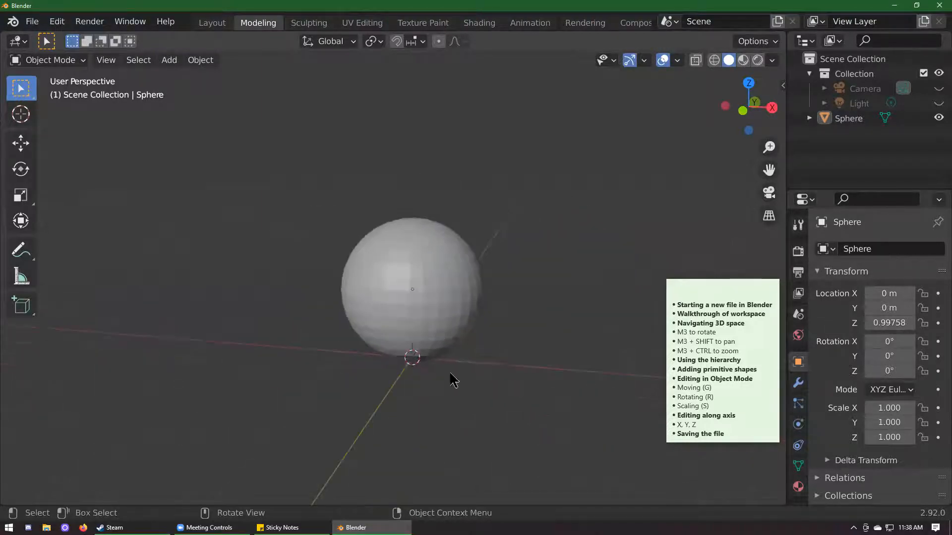
Step: Add a second UV sphere and raise its Z location to 2.75 m above the first sphere
left_click(174, 65)
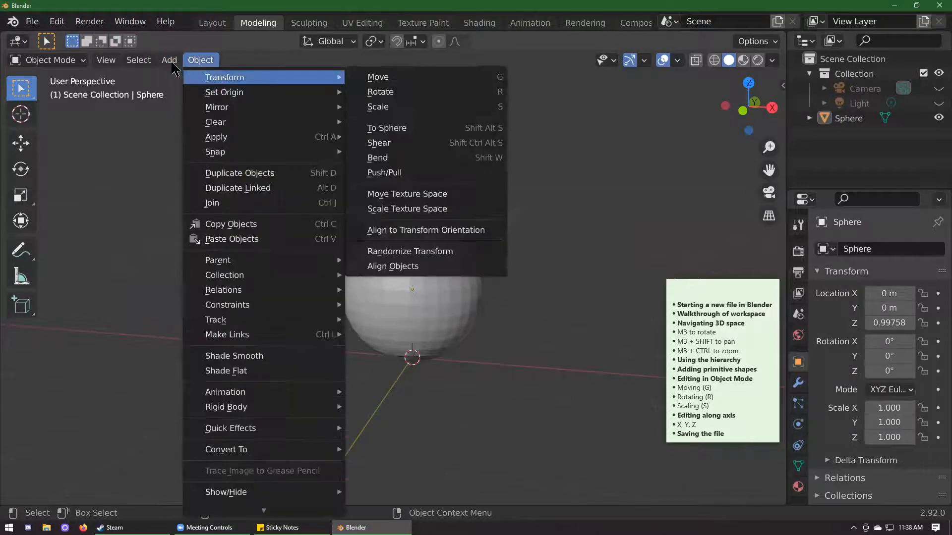
mouse_move(171, 62)
mouse_move(194, 78)
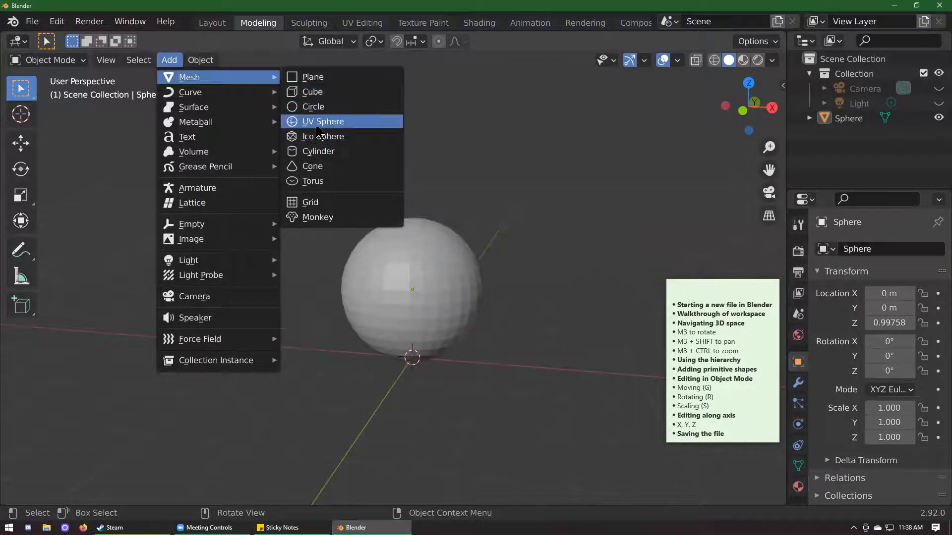
left_click(324, 123)
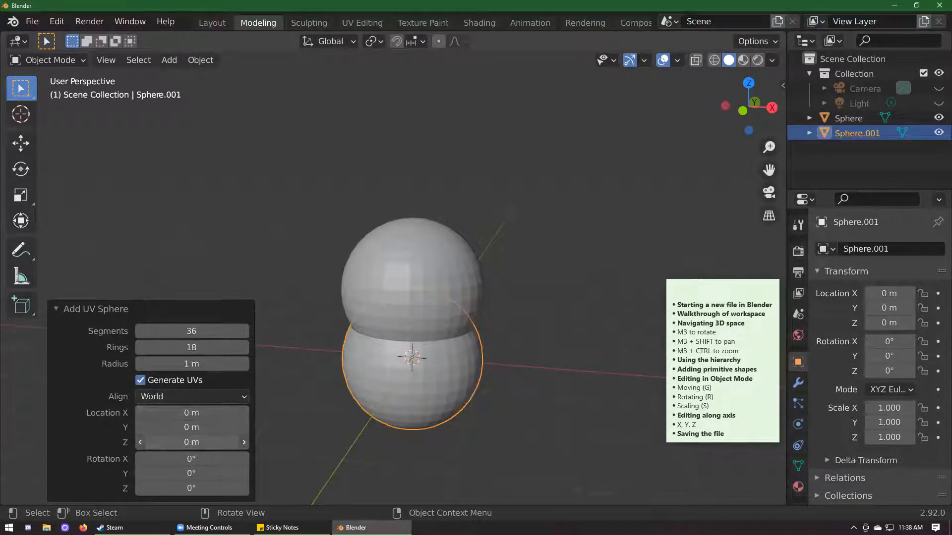
left_click_drag(191, 442, 335, 419)
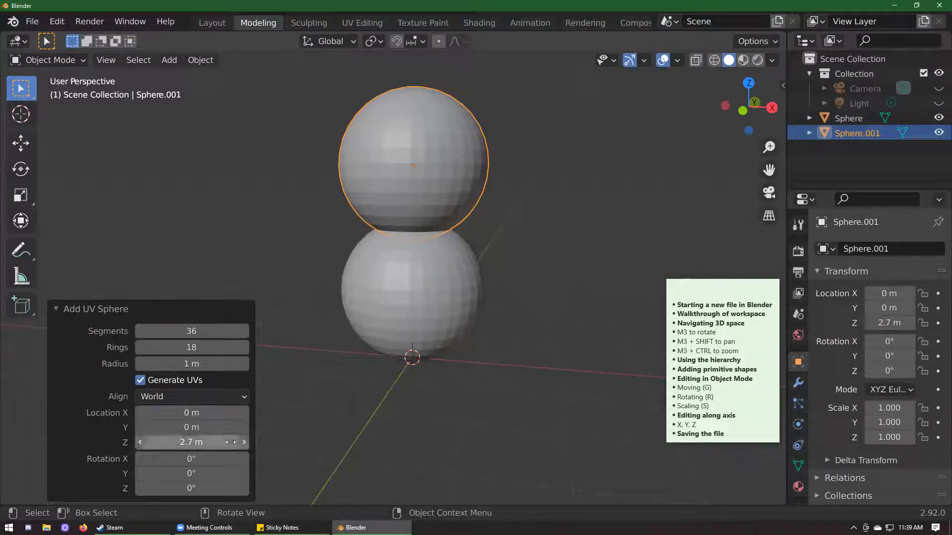
mouse_move(236, 440)
left_mouse_down()
mouse_move(258, 440)
mouse_move(228, 442)
left_mouse_up()
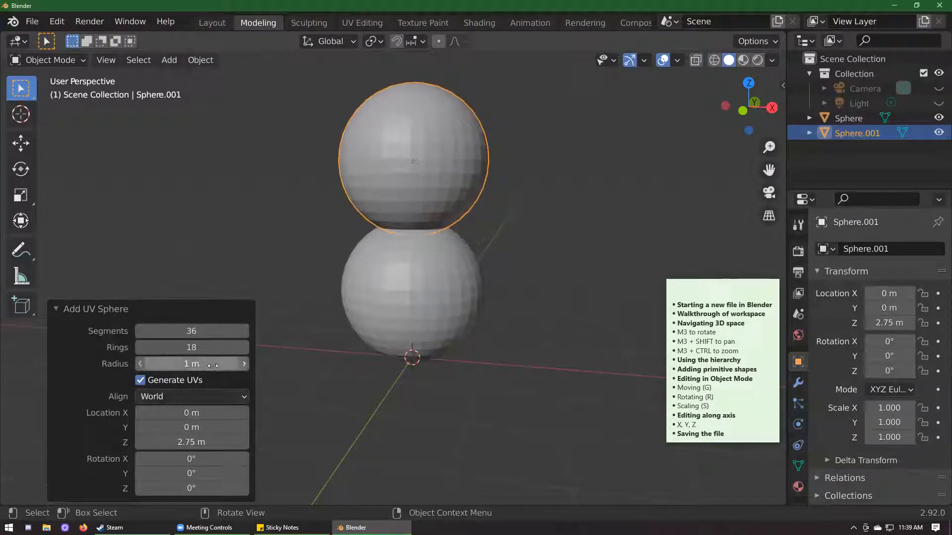
Step: Reduce the new sphere's radius to 0.73 m and set its Z location to 2.31 m so it rests on the lower sphere
left_click_drag(210, 366, 193, 367)
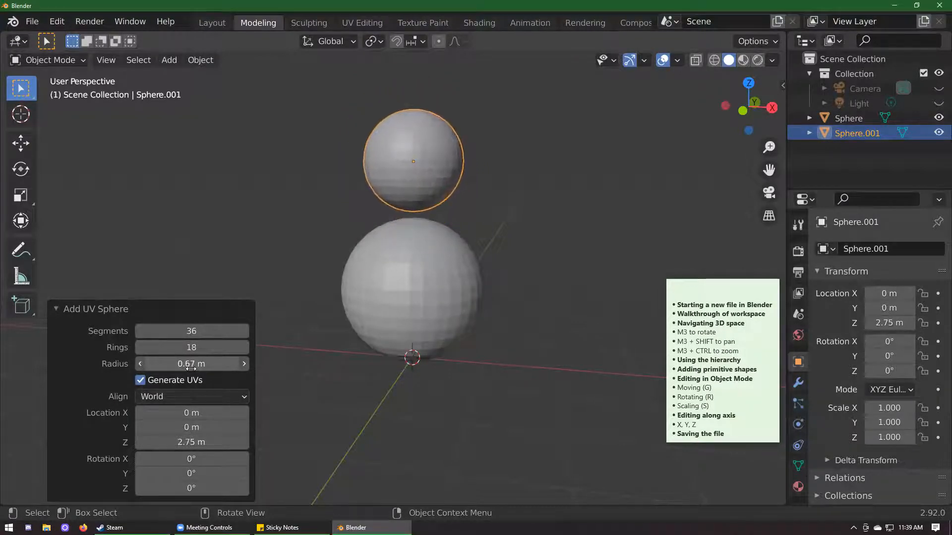
left_click_drag(198, 441, 181, 436)
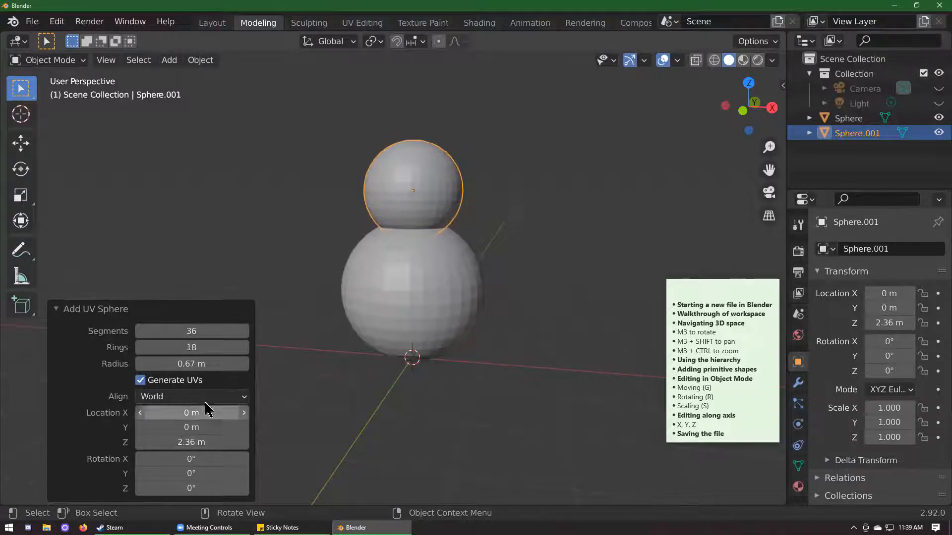
left_click_drag(210, 367, 217, 369)
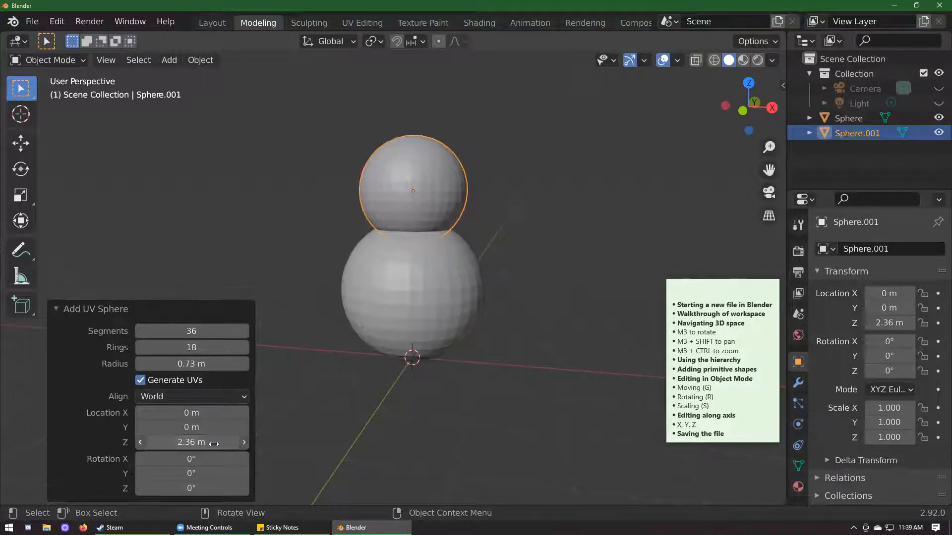
left_click_drag(214, 443, 205, 444)
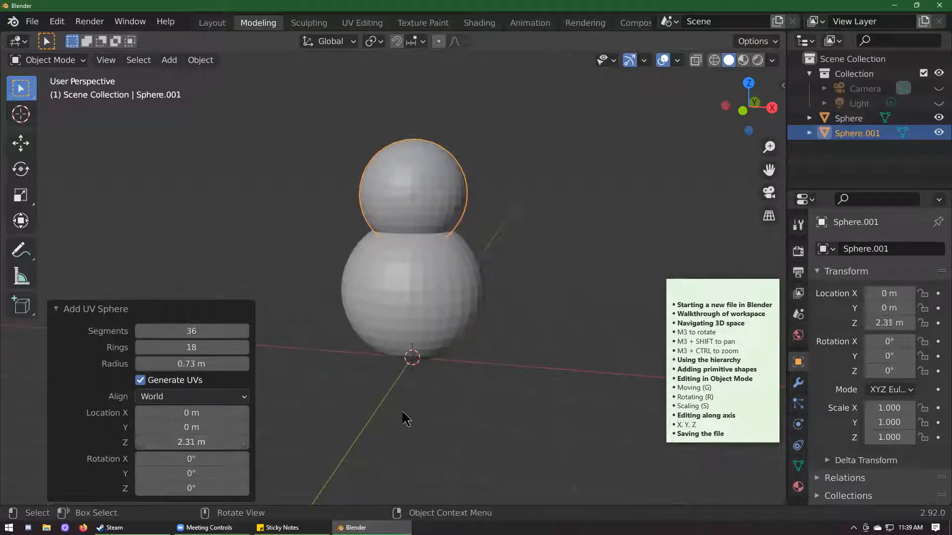
left_click(402, 416)
scroll(397, 362, "down", 3)
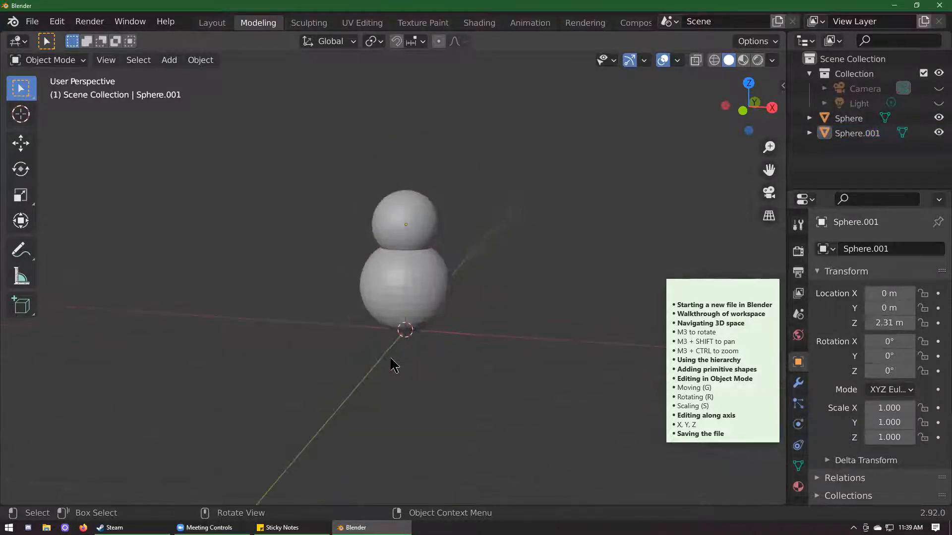
middle_click_drag(393, 365, 463, 206)
scroll(398, 218, "up", 3)
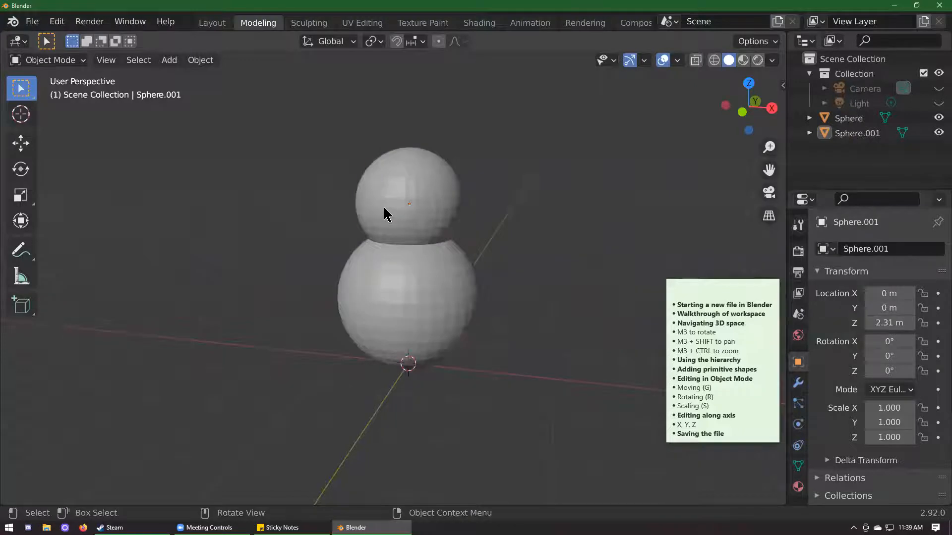
left_click(392, 216)
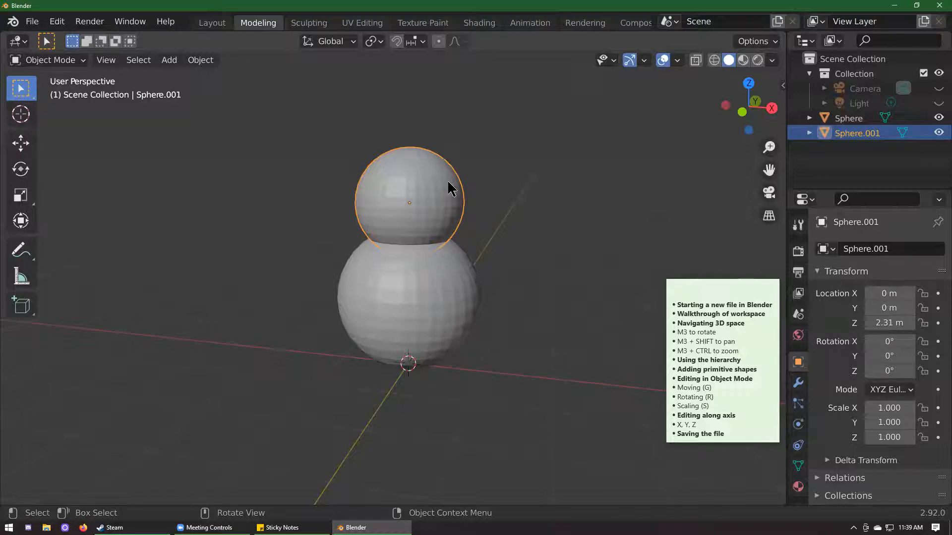
left_click(546, 248)
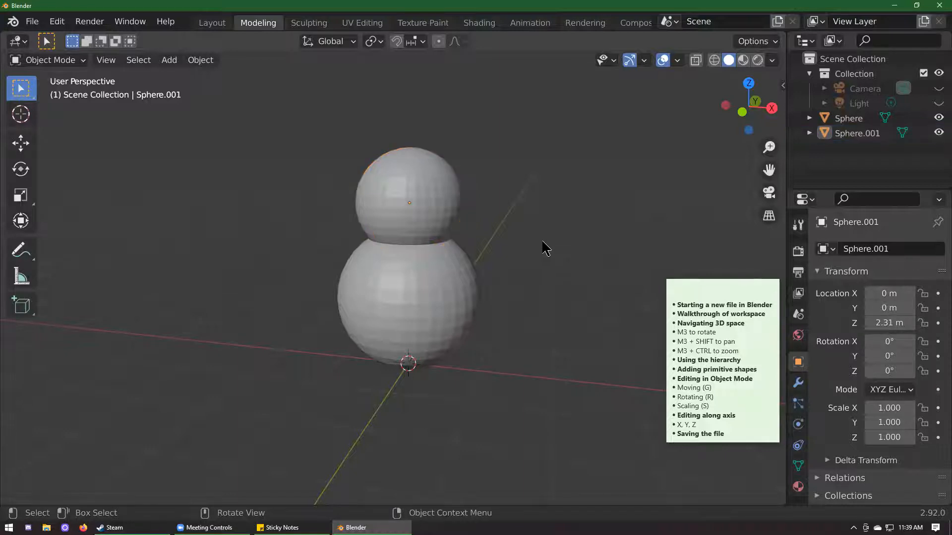
left_click(410, 195)
left_click(500, 255)
left_click(422, 195)
right_click(428, 187)
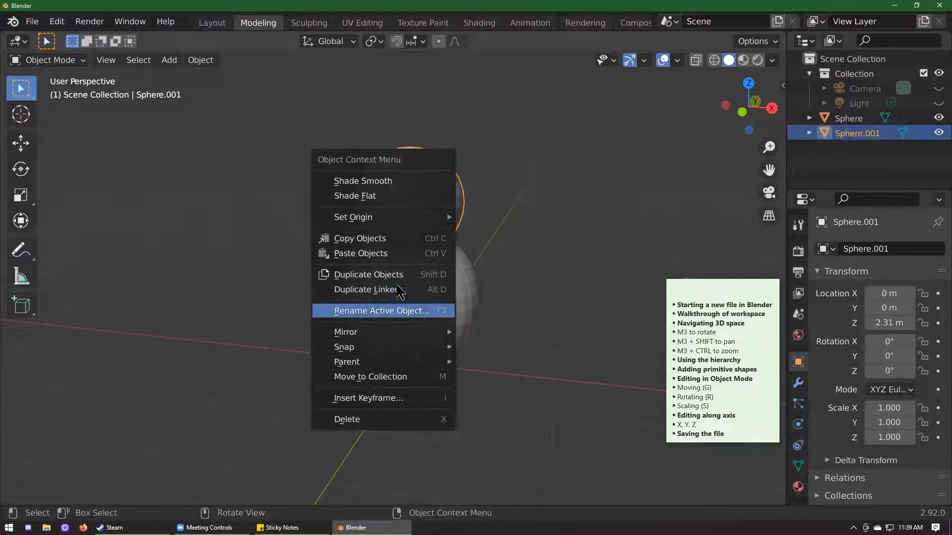
left_click(525, 289)
Step: Duplicate the upper sphere and move the copy up about 1.16 m along the global Z axis
left_click(425, 195)
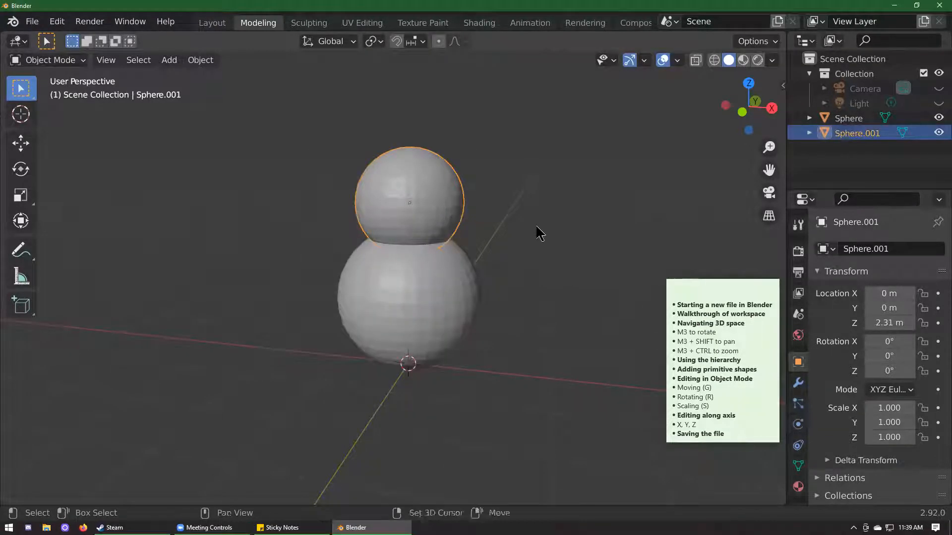
key("shift+d")
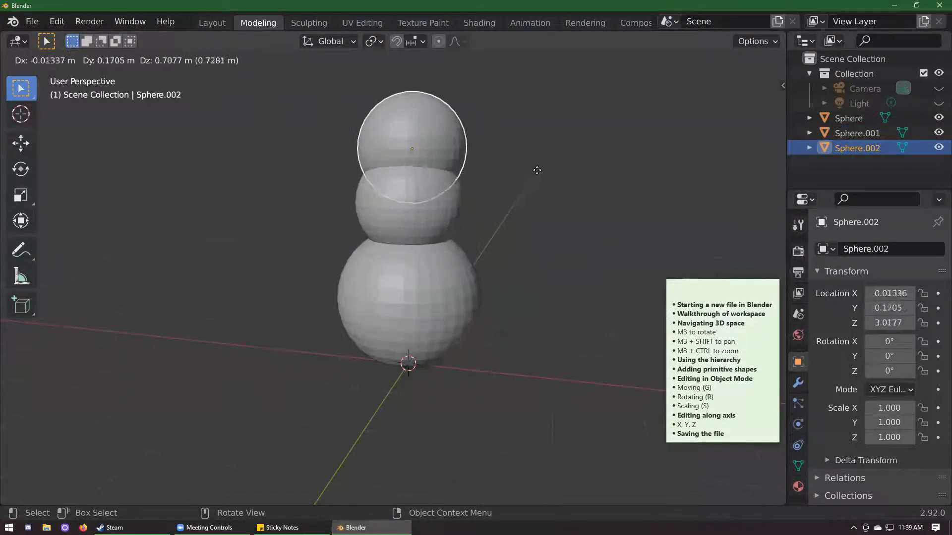
key("z")
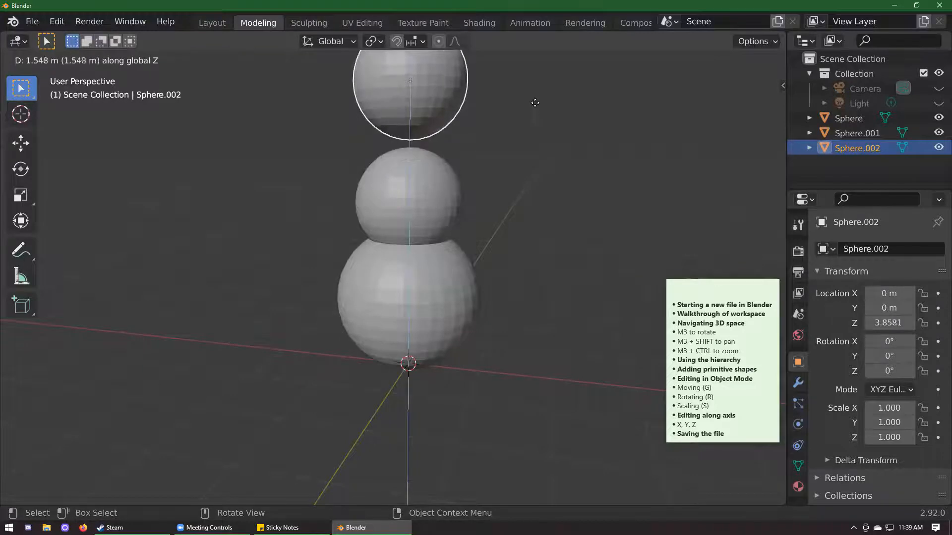
left_click(537, 134)
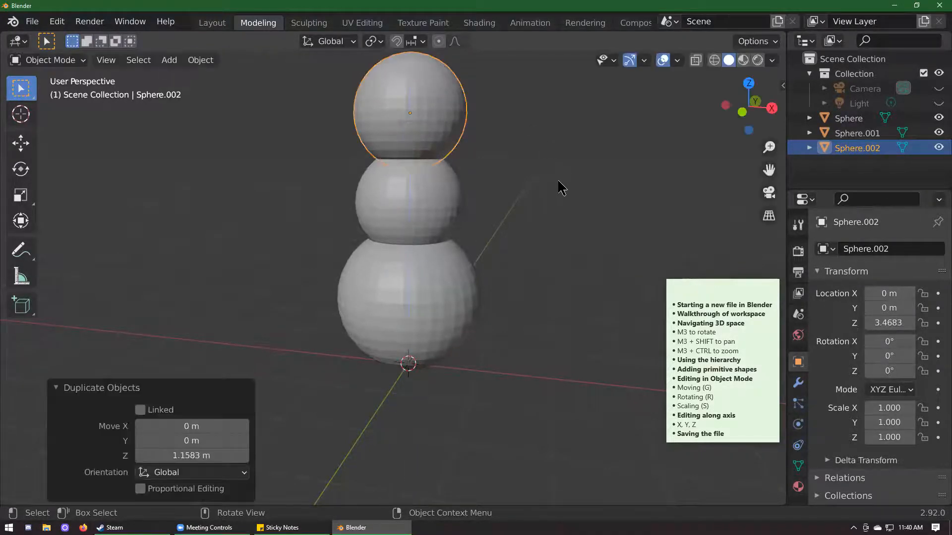
key("s")
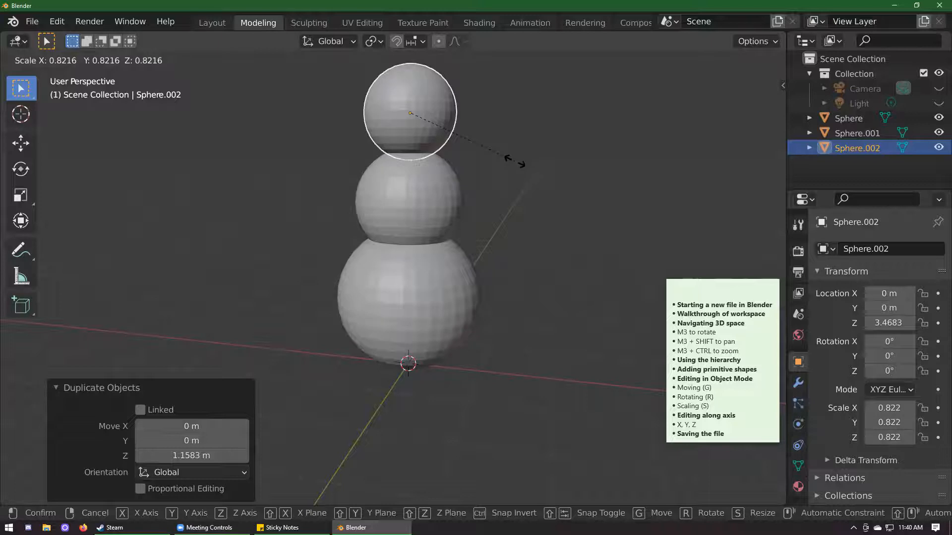
key("z")
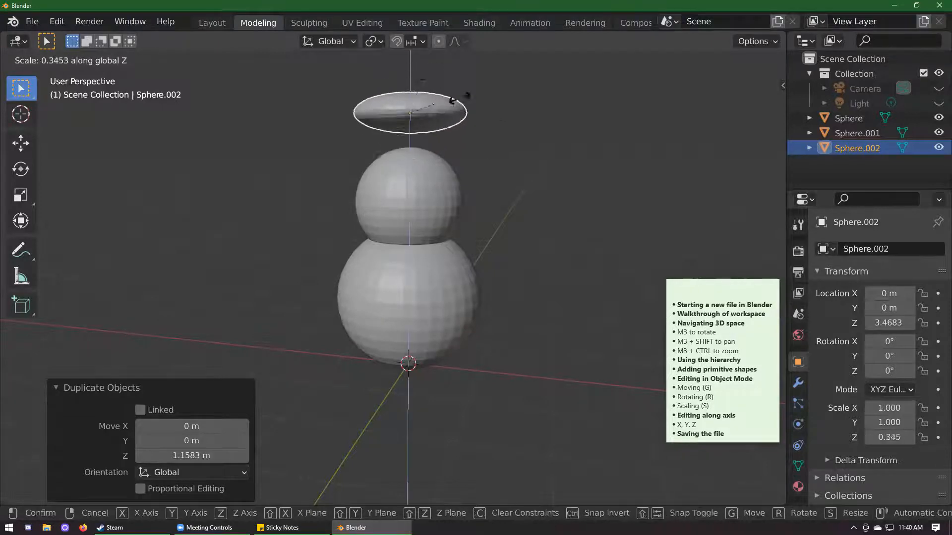
right_click(539, 170)
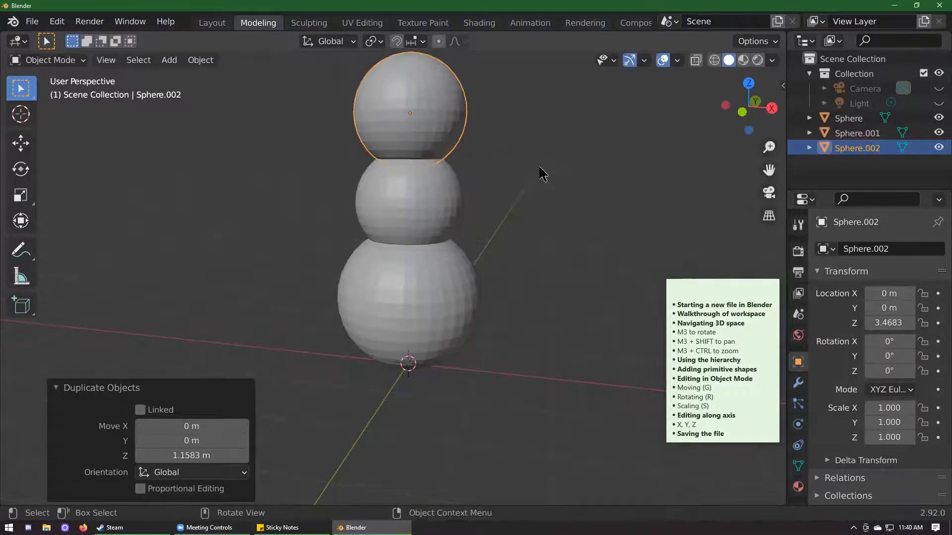
Step: Scale the topmost sphere uniformly to 0.688 and lower it along Z to about 3.29 m so it sits on the middle sphere
key("s")
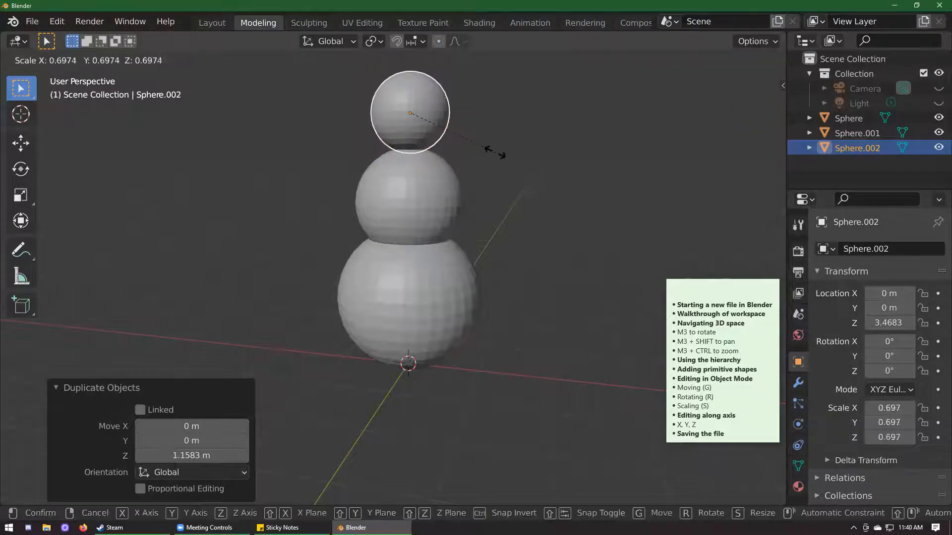
left_click(497, 158)
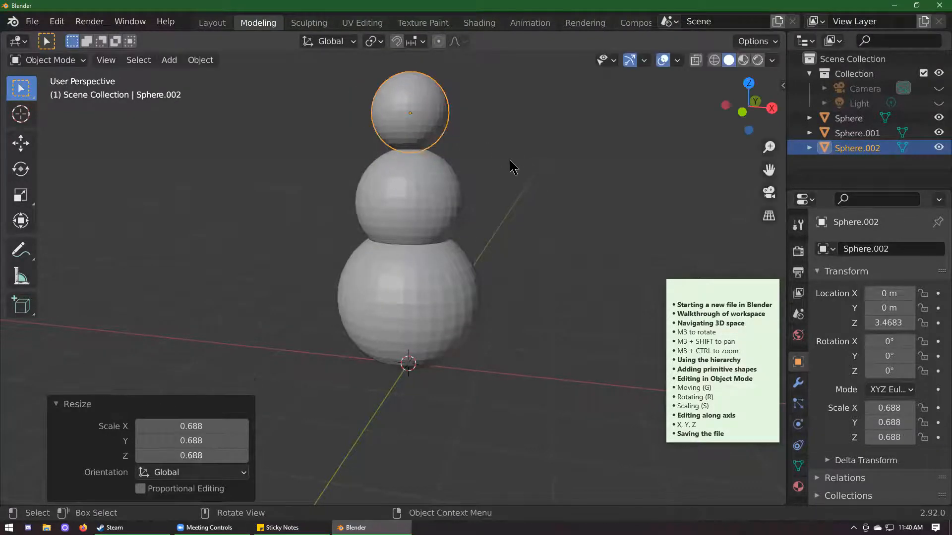
key("g")
key("z")
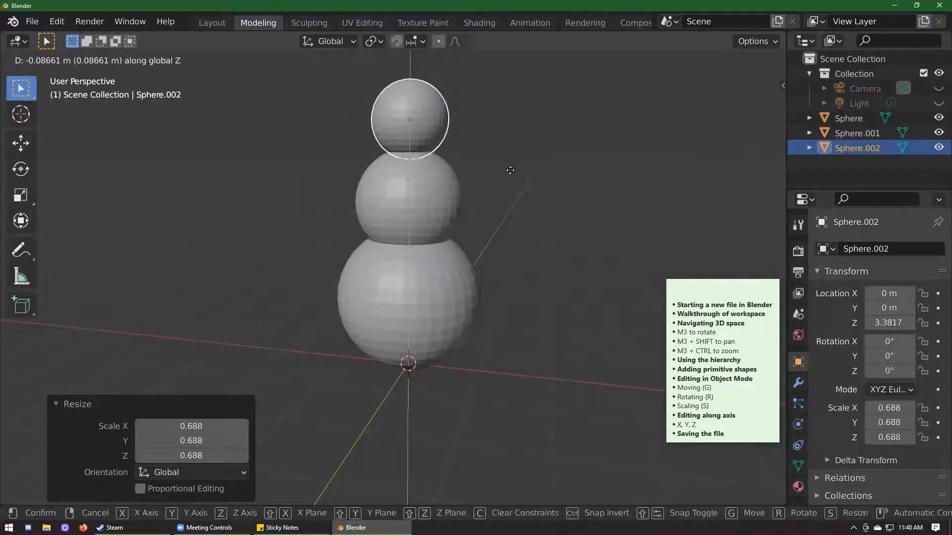
left_click(565, 259)
left_click(562, 372)
Step: Enlarge the topmost sphere uniformly to a scale of 0.740
scroll(563, 372, "down", 3)
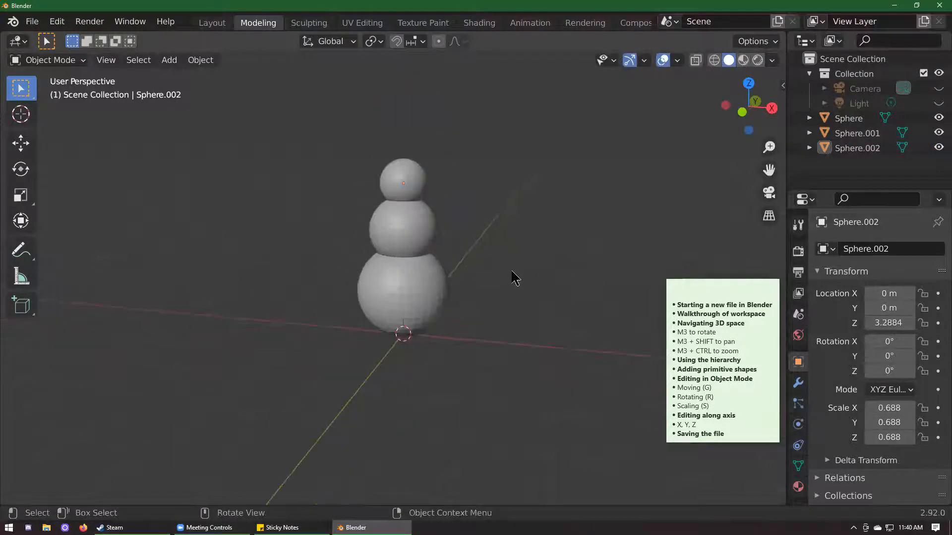
middle_click_drag(505, 277, 645, 278)
scroll(486, 155, "up", 3)
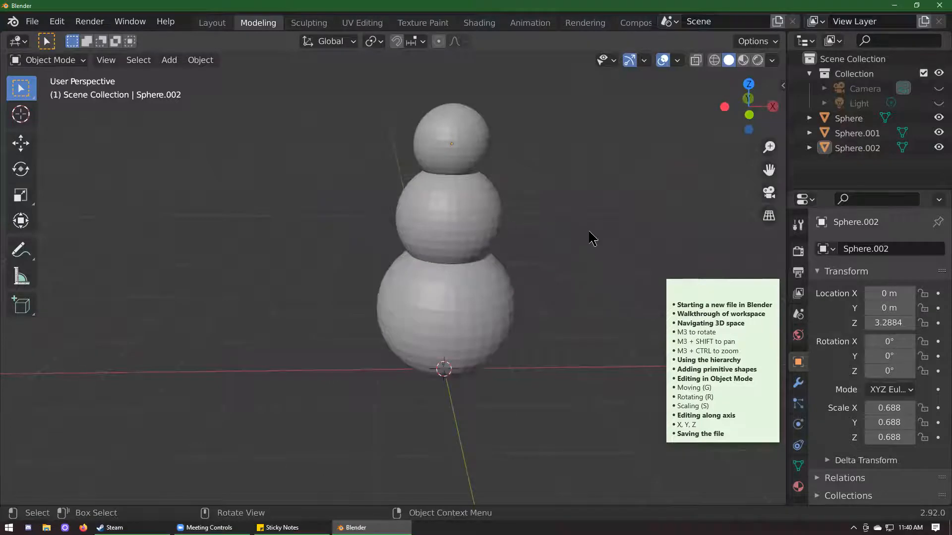
middle_click_drag(593, 236, 448, 127)
left_click(424, 139)
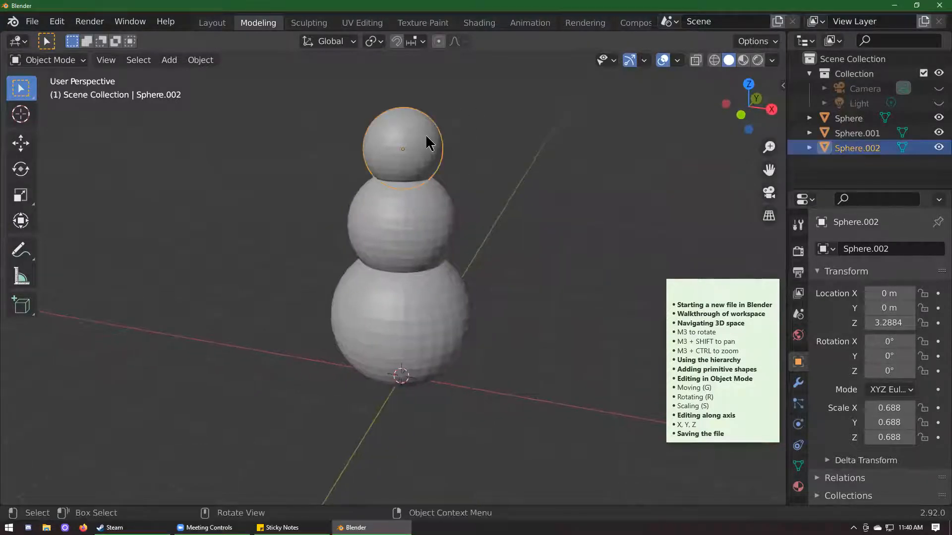
key("s")
left_click(436, 142)
left_click(575, 241)
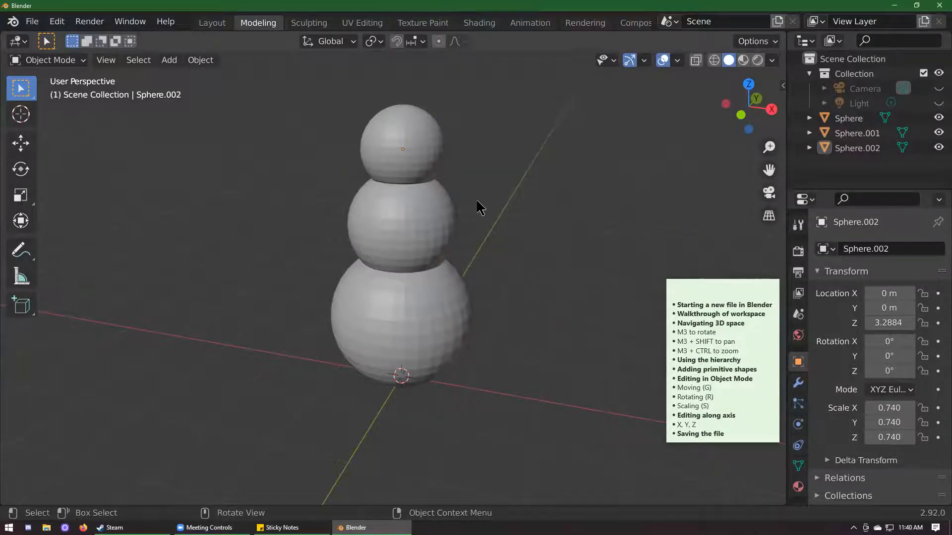
scroll(482, 191, "down", 1)
middle_click_drag(454, 258, 441, 322, "shift")
scroll(448, 314, "up", 1)
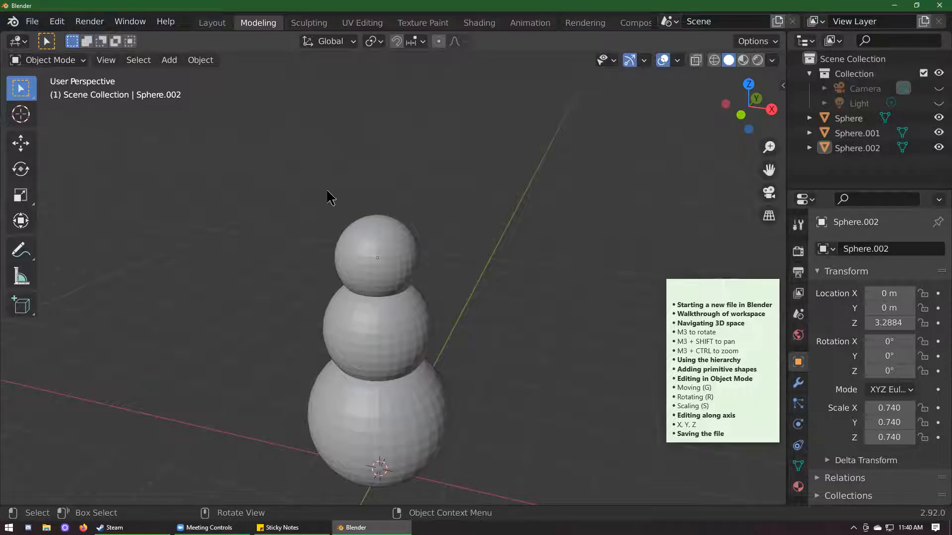
Step: Add a cylinder 0.21 m deep and set its Z location to 3.8 m so it sits on the snowman's head
middle_click_drag(557, 354, 208, 145)
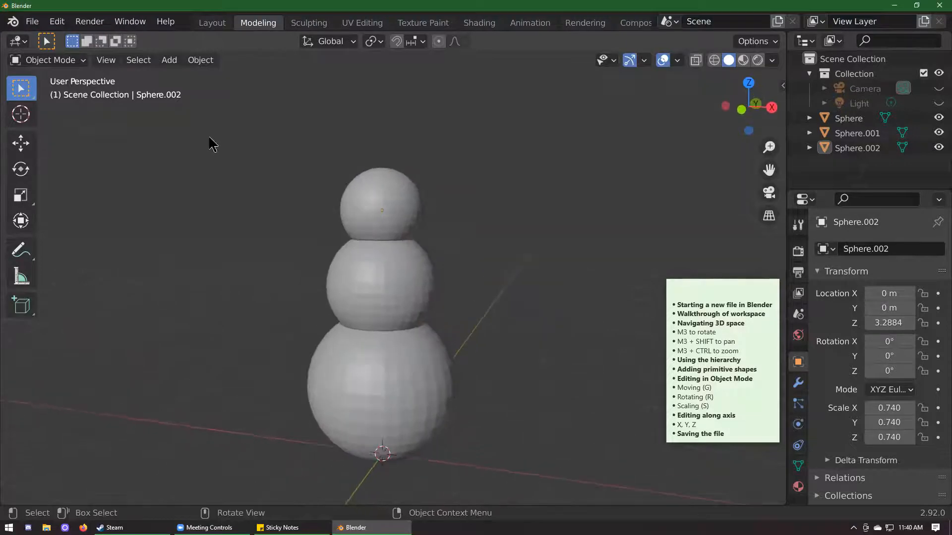
left_click(169, 59)
mouse_move(191, 82)
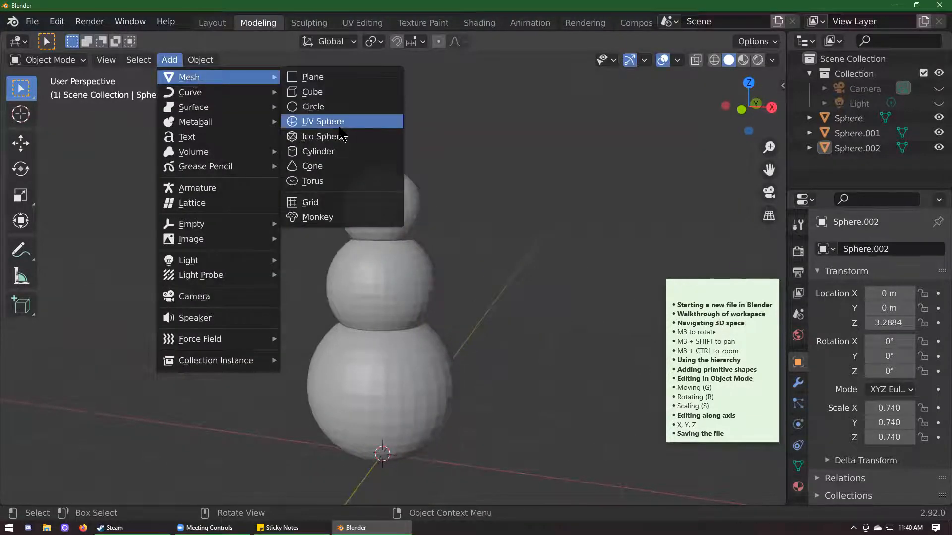
left_click(321, 151)
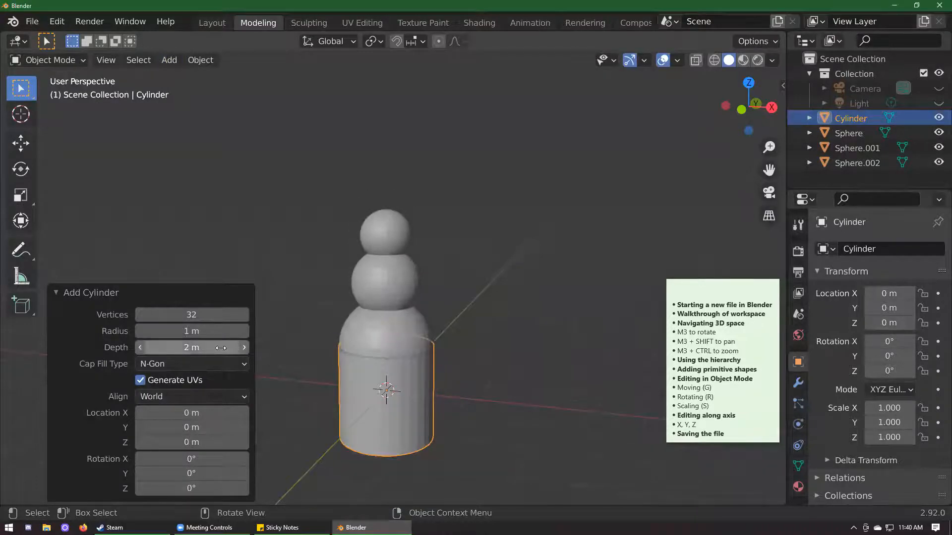
left_click_drag(224, 348, 130, 368)
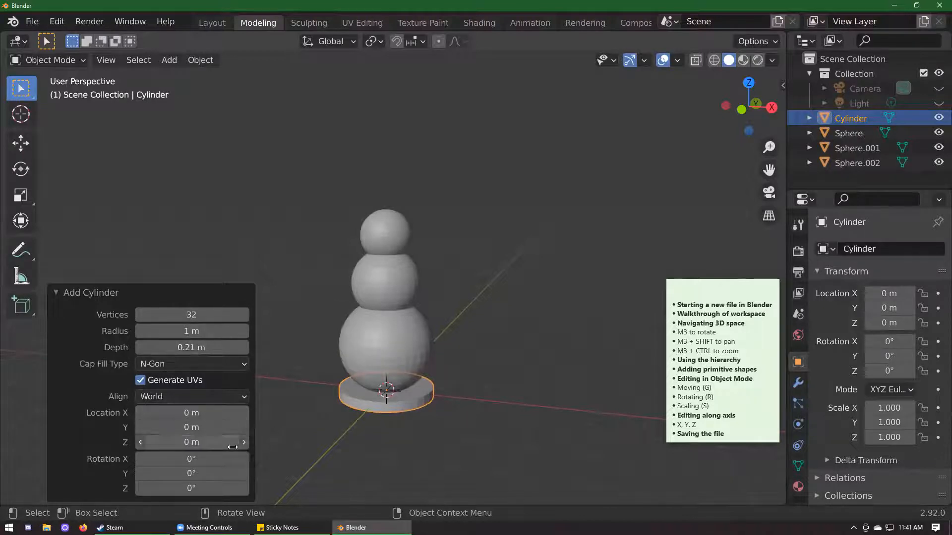
left_click_drag(229, 447, 36, 371)
left_click_drag(209, 441, 207, 442)
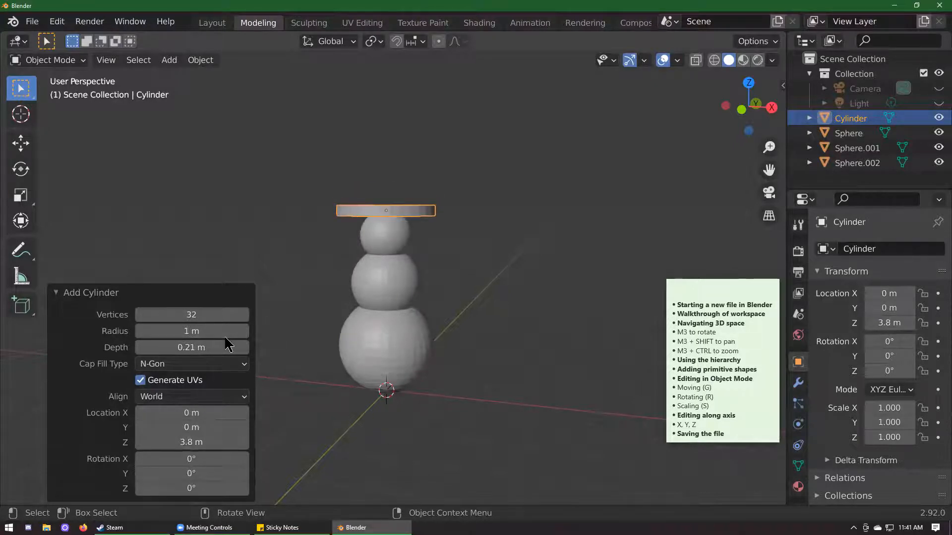
Step: Shape the cylinder into a hat brim with 32 vertices, a 0.65 m radius and a 0.14 m depth
left_click_drag(204, 331, 187, 331)
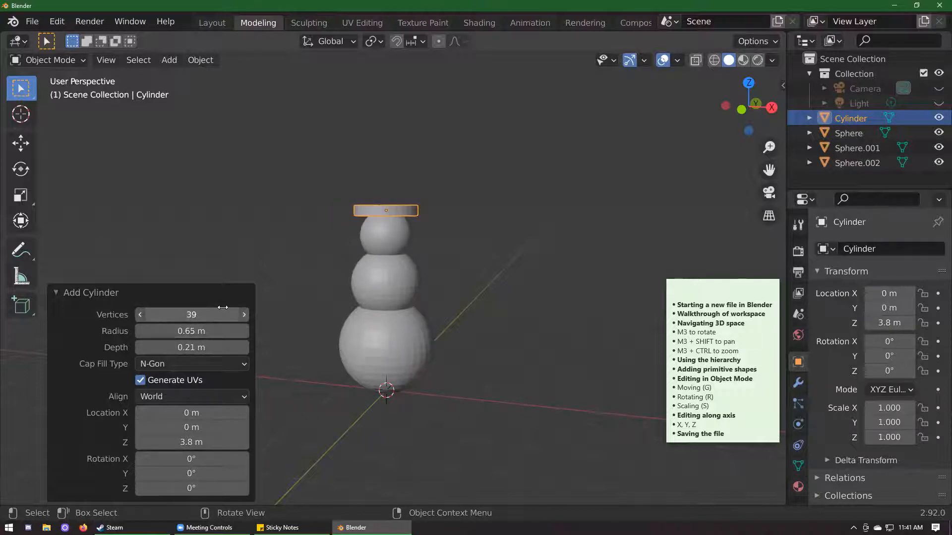
left_click(223, 312)
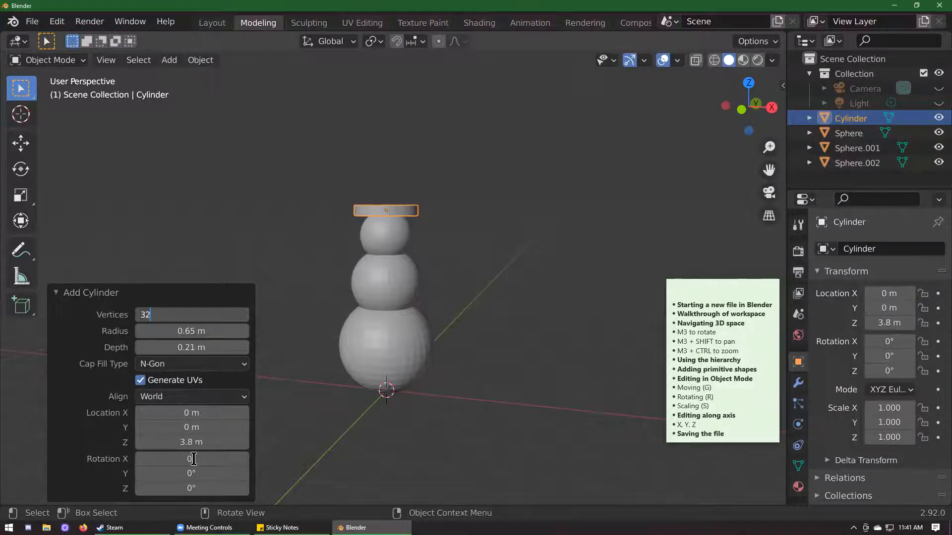
left_click(203, 348)
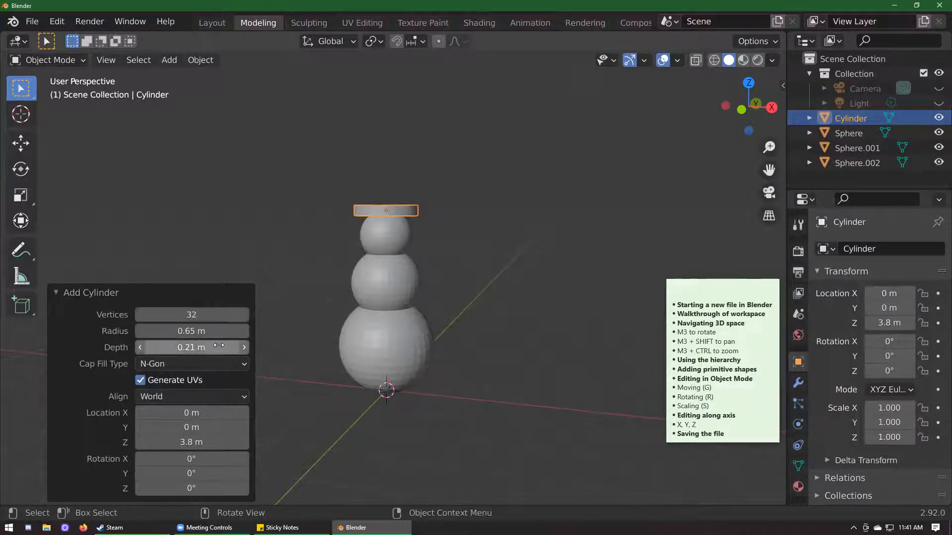
left_click_drag(216, 349, 206, 351)
left_click(471, 362)
middle_click_drag(471, 361, 491, 278)
Step: Add a second cylinder mesh at the origin for the crown of the hat
left_click(169, 60)
mouse_move(199, 77)
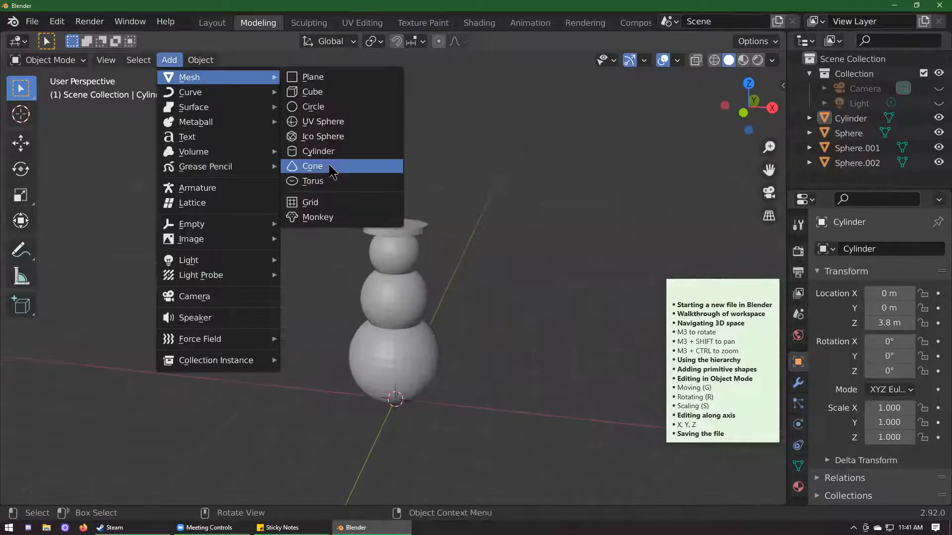
left_click(335, 156)
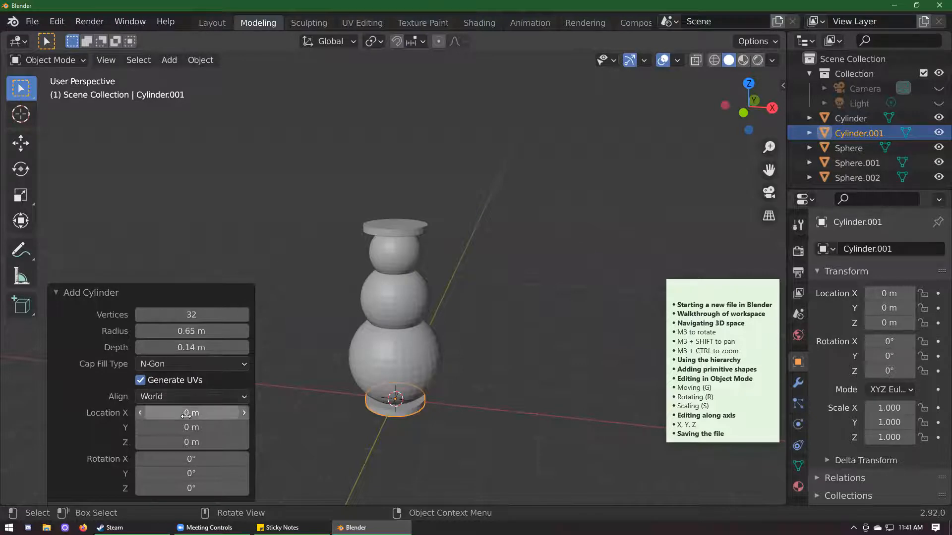
left_click_drag(186, 415, 199, 417)
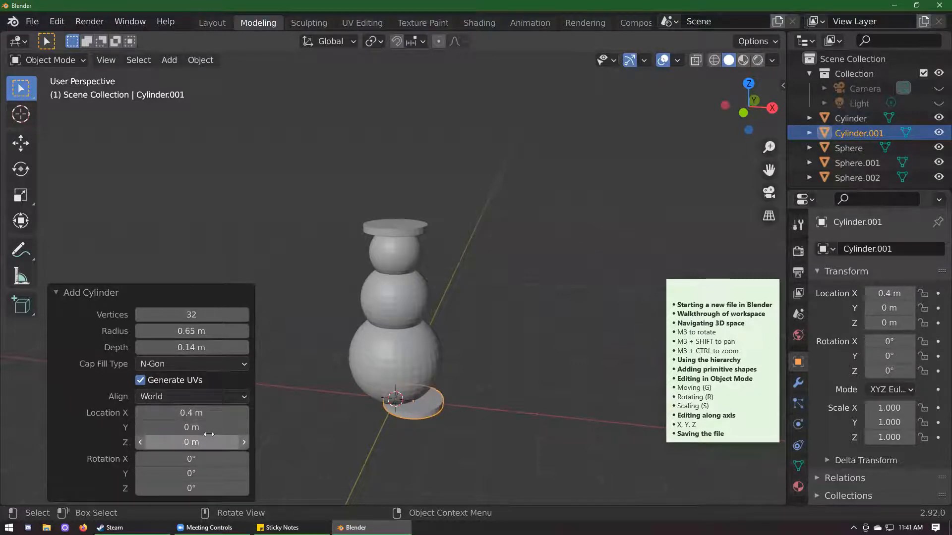
left_click(205, 413)
type("0")
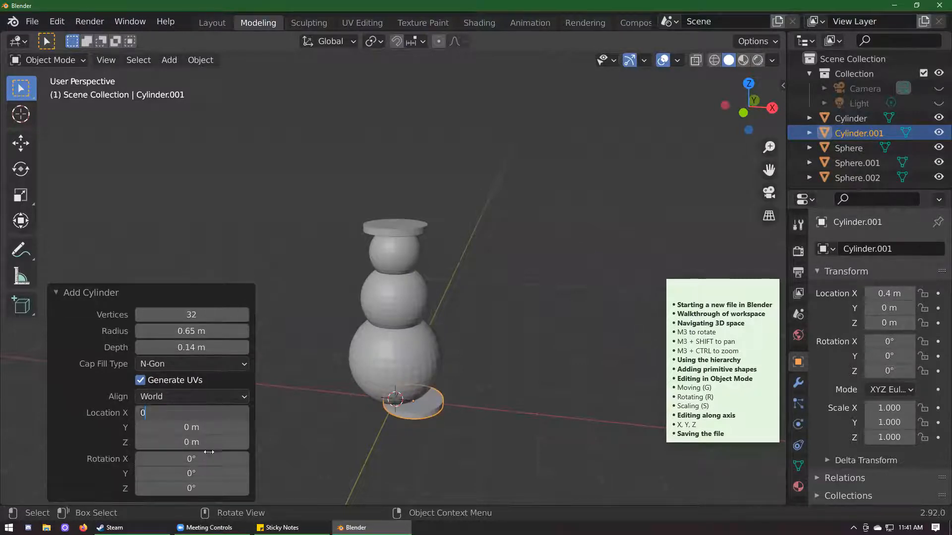
key("Return")
Step: Form the hat's crown by setting the second cylinder's radius to 0.35 m, depth to 0.81 m and Z location to 4.23 m
left_click_drag(210, 443, 416, 406)
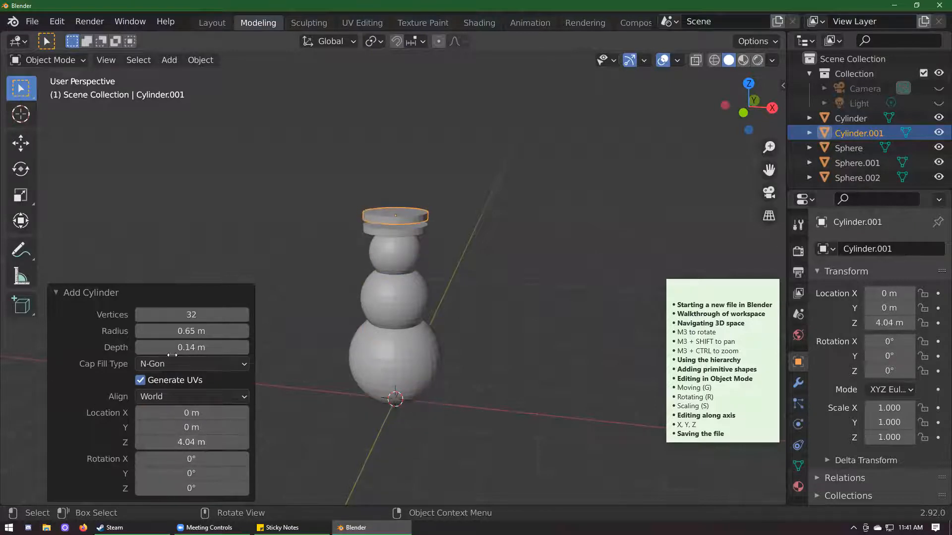
left_click_drag(208, 331, 257, 349)
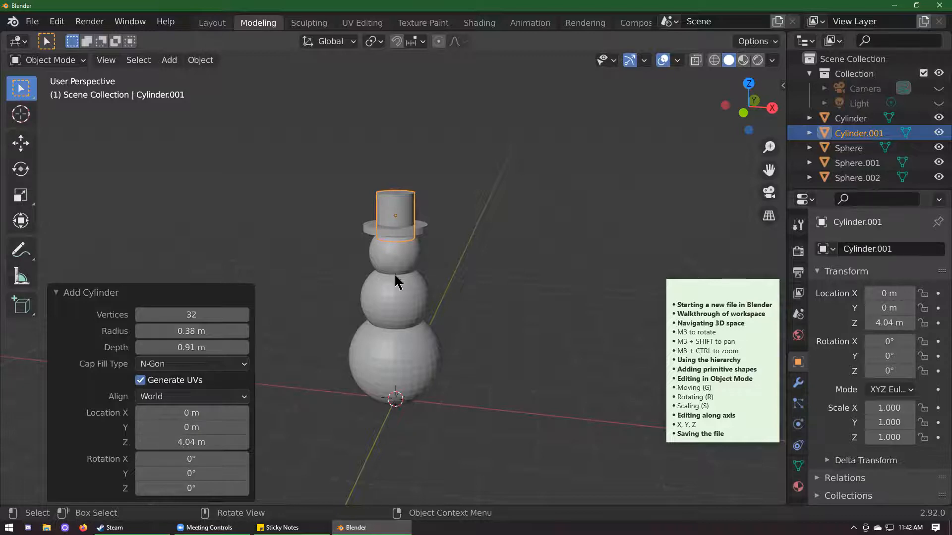
left_click_drag(218, 440, 222, 439)
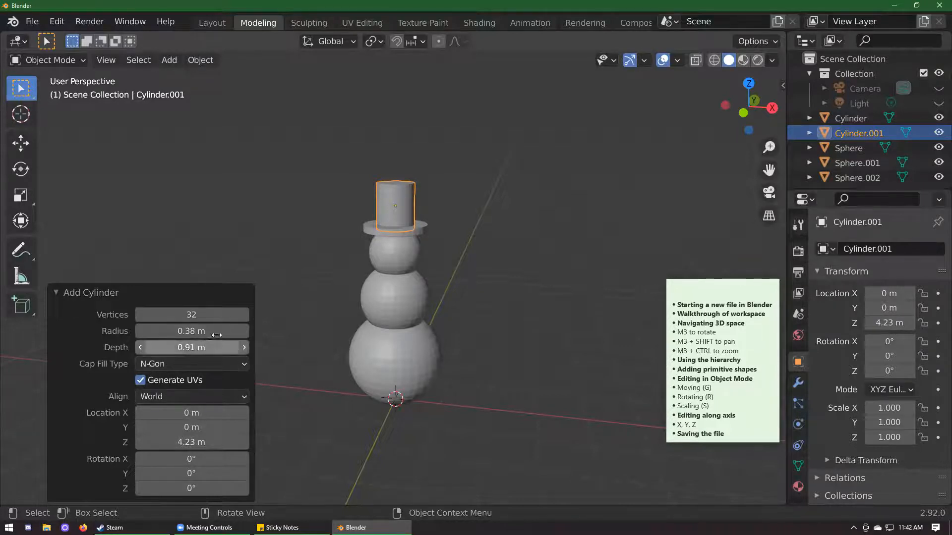
left_click_drag(191, 331, 211, 344)
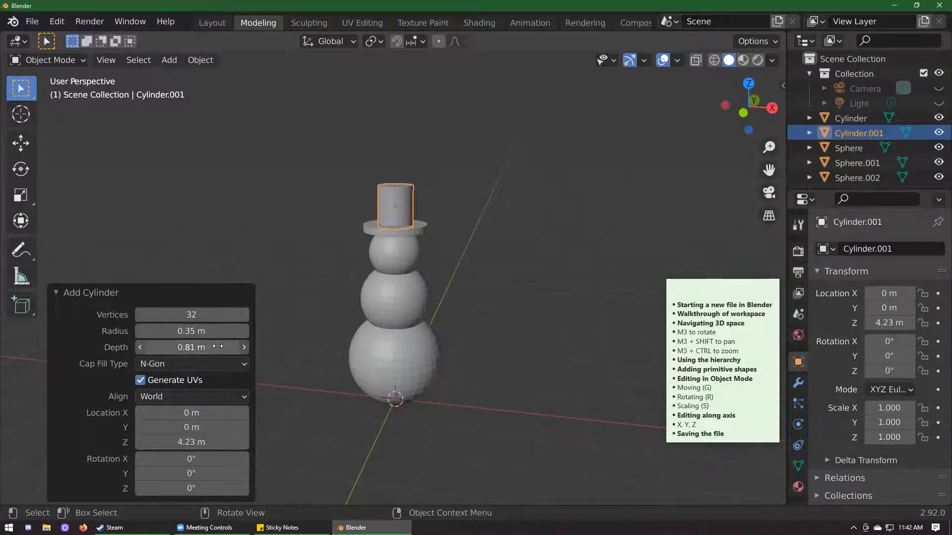
left_click(491, 290)
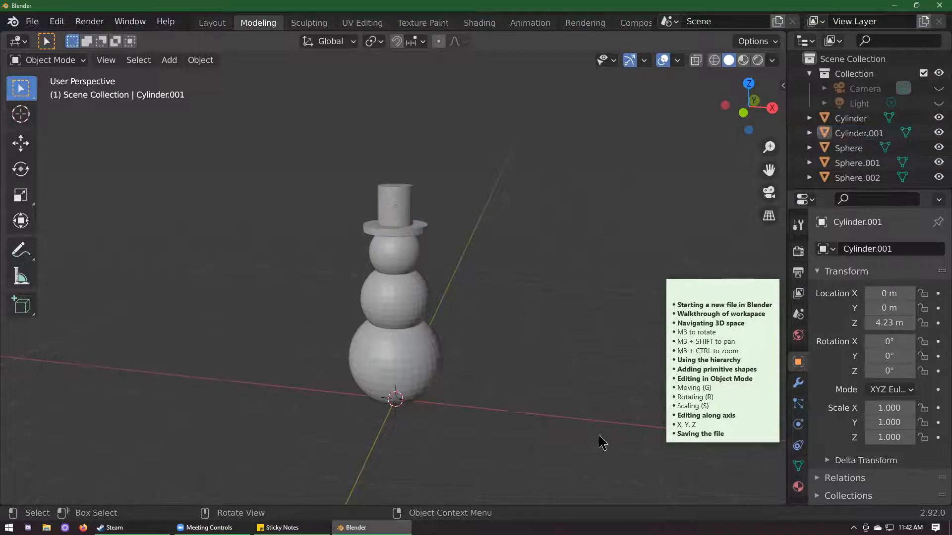
Step: Move the snowman's middle sphere about 0.33 m along the global Y axis
middle_click_drag(504, 423, 427, 400)
middle_click_drag(542, 333, 508, 297)
scroll(608, 399, "up", 4)
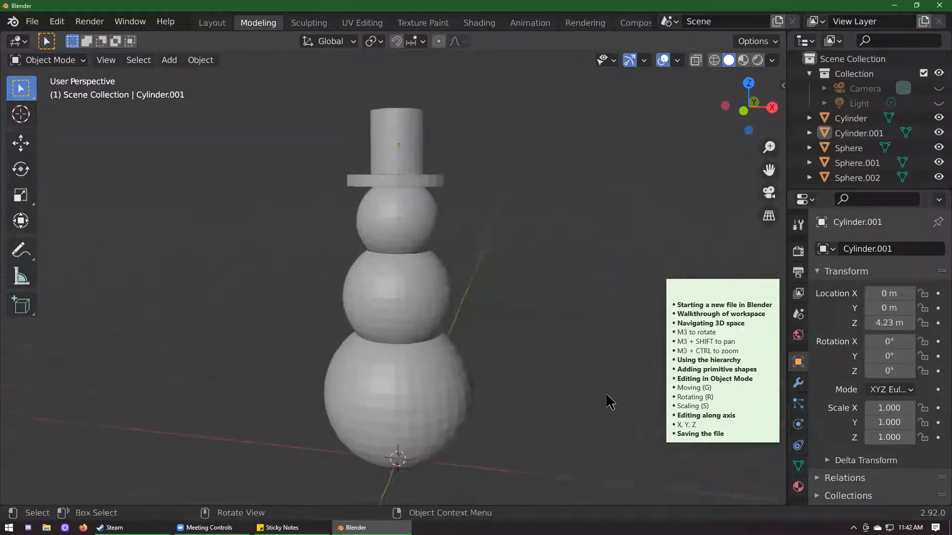
middle_click_drag(525, 397, 562, 369)
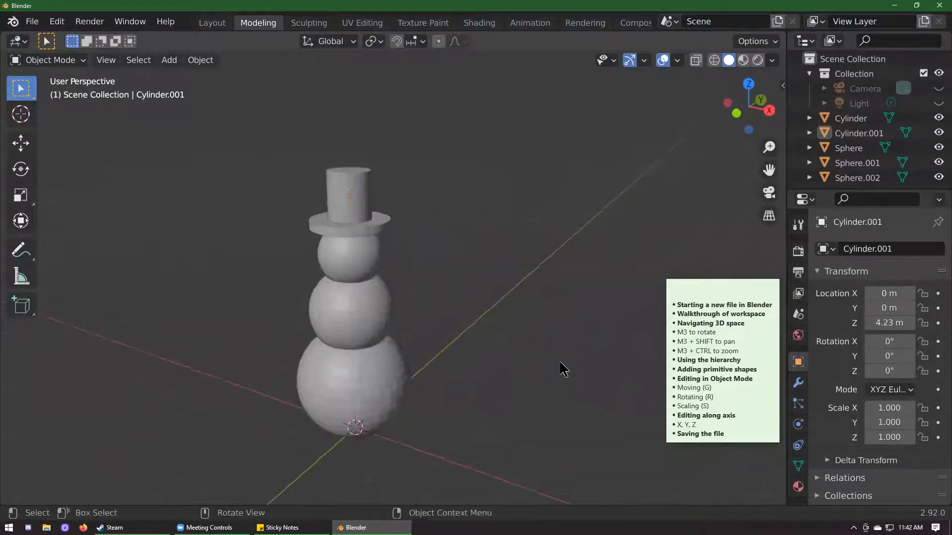
scroll(529, 422, "up", 2)
left_click(365, 318)
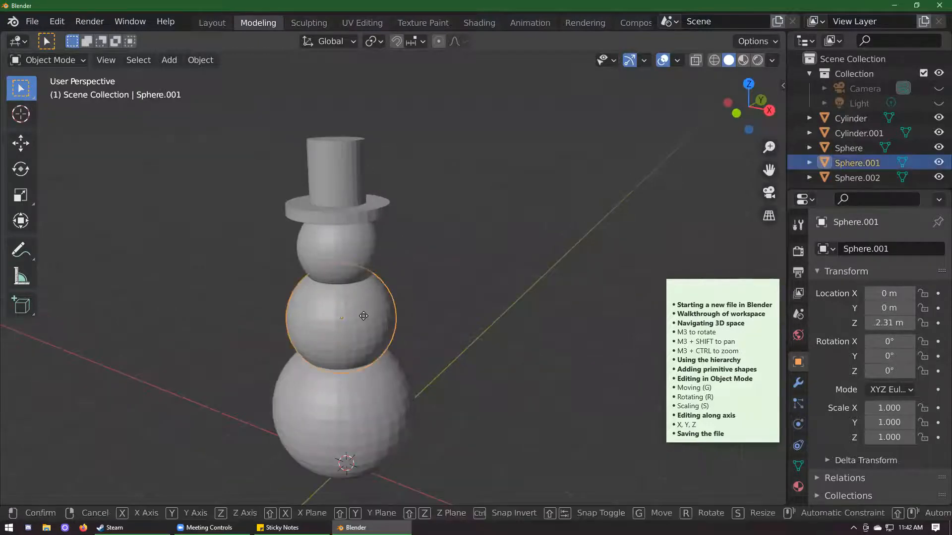
key("g")
key("x")
key("y")
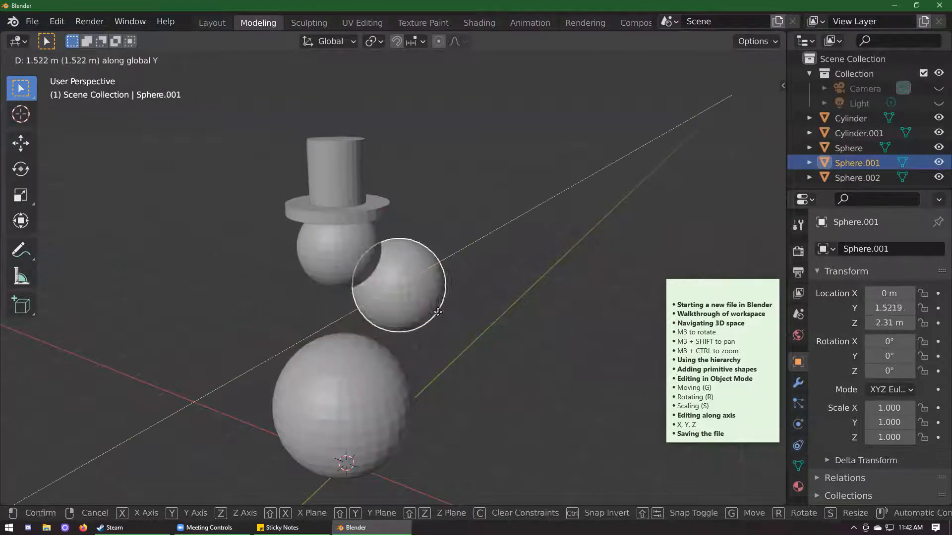
left_click(466, 390)
left_click(463, 384)
Step: Inspect the offset middle sphere from several angles and undo its move along Y
scroll(489, 397, "down", 2)
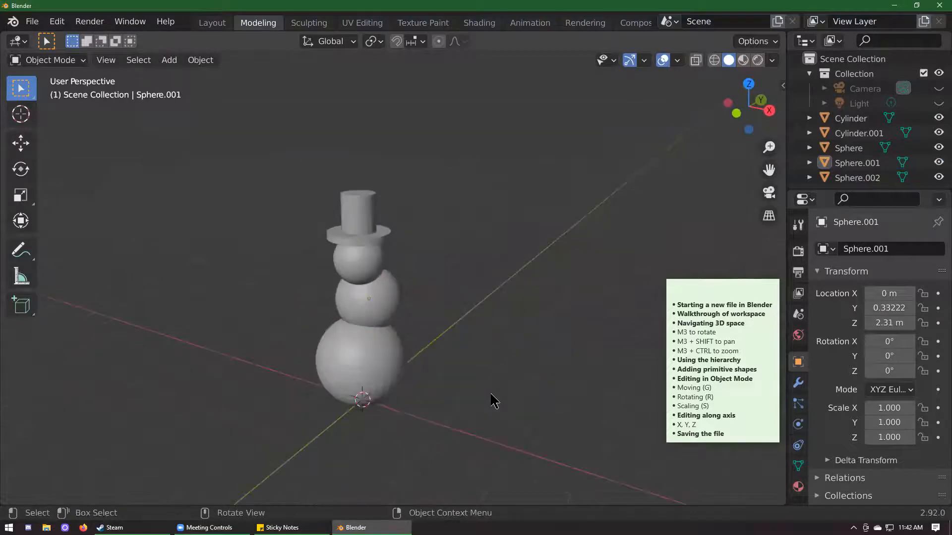
middle_click_drag(489, 397, 575, 357)
middle_click_drag(382, 277, 436, 263)
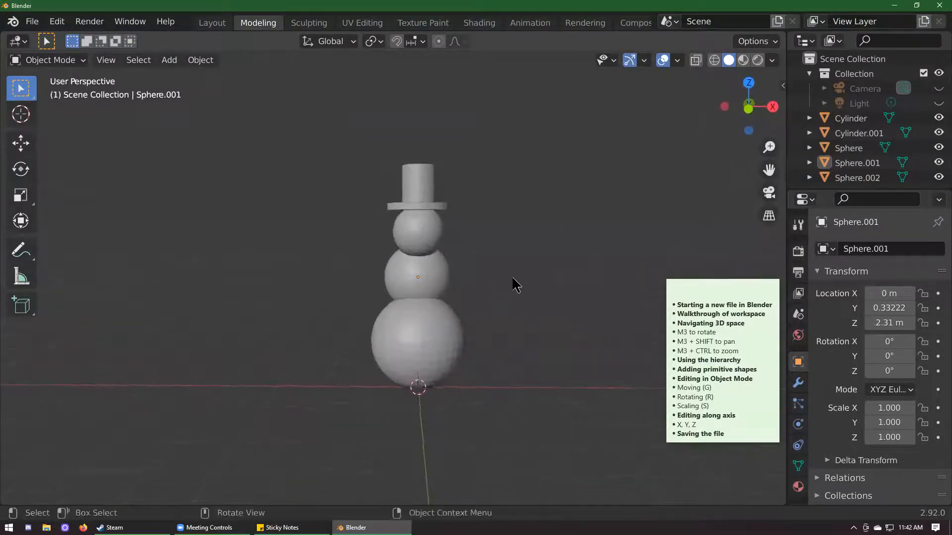
middle_click_drag(559, 357, 340, 267)
key("ctrl+z")
key("ctrl+z")
left_click(429, 406)
Step: Add a cone mesh at the origin and scale it down uniformly to 0.337
scroll(564, 282, "up", 3)
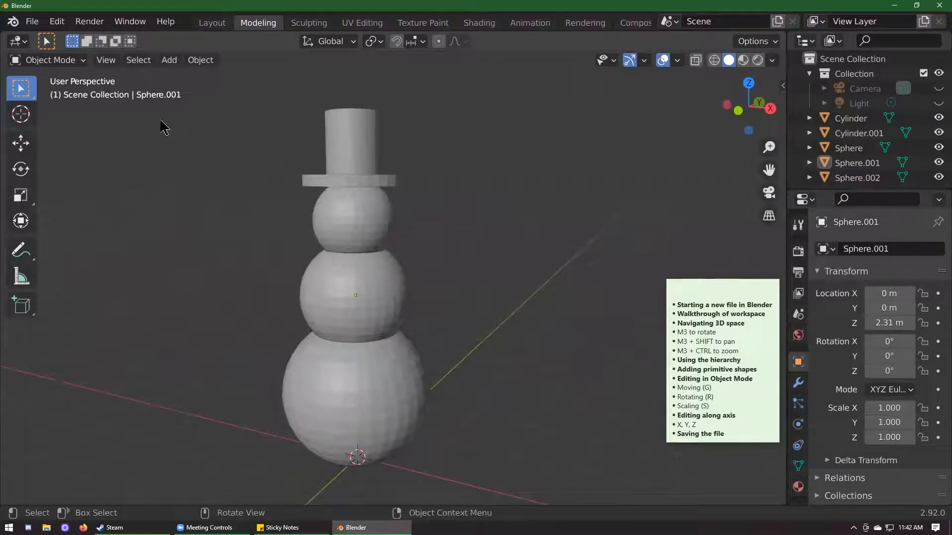
left_click(169, 60)
mouse_move(193, 77)
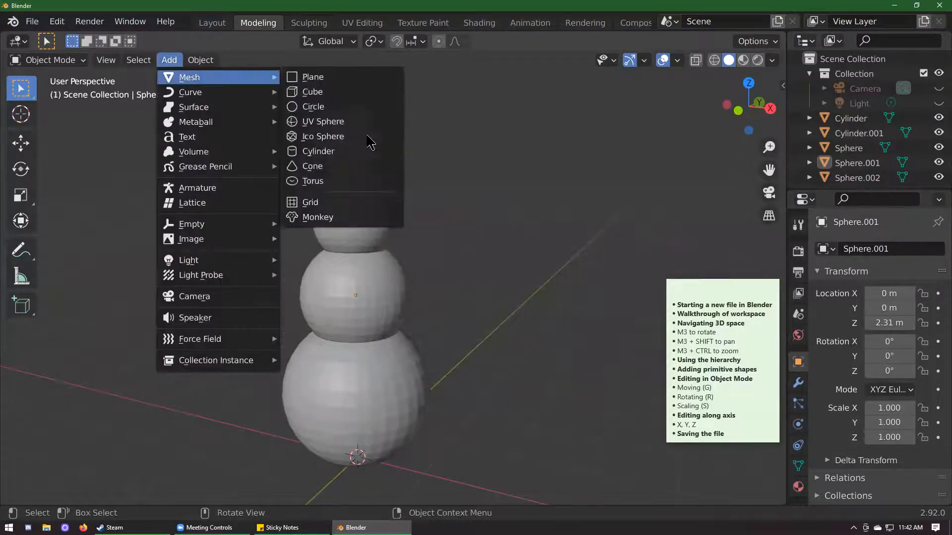
left_click(365, 172)
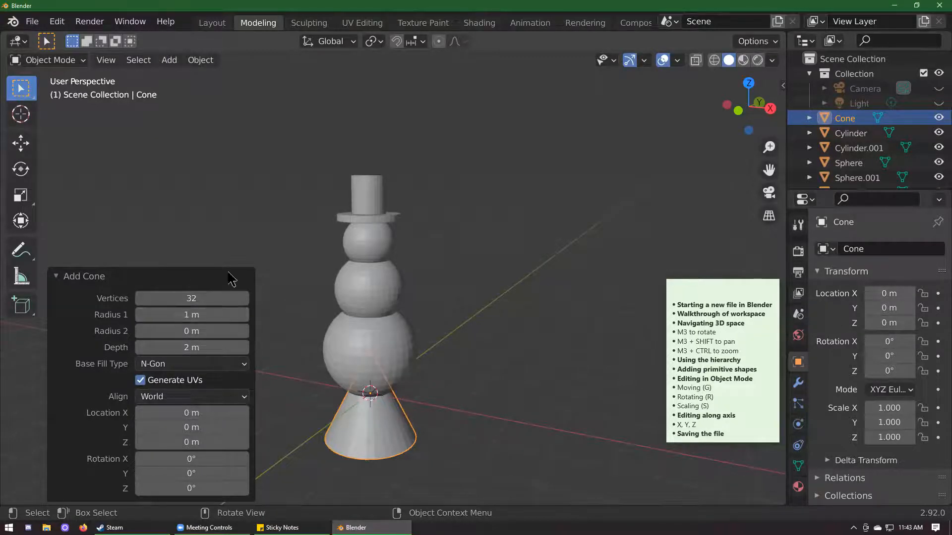
left_click(378, 453)
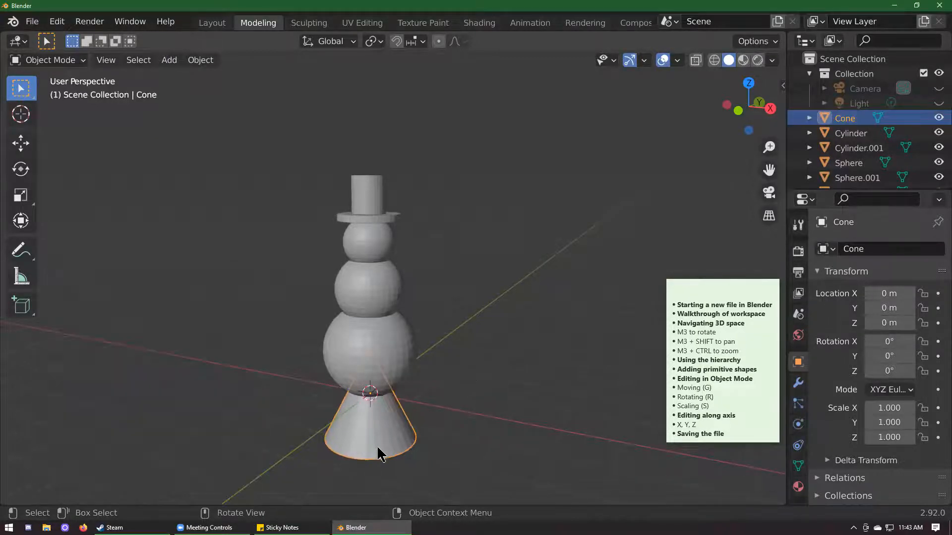
key("s")
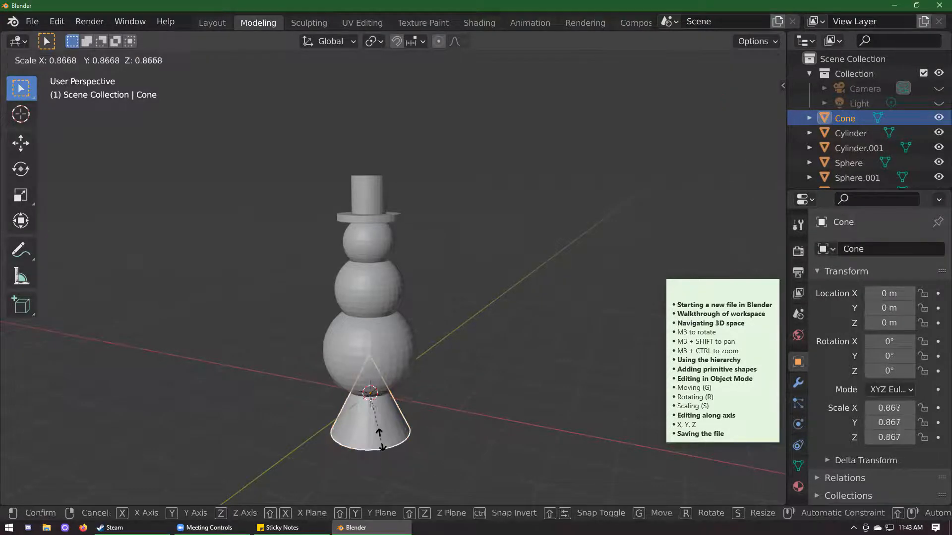
left_click(369, 413)
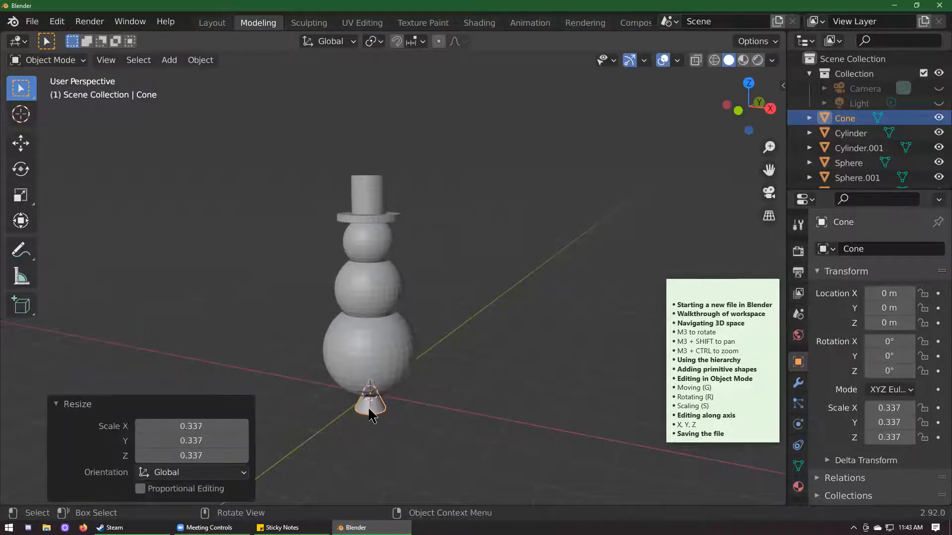
key("r")
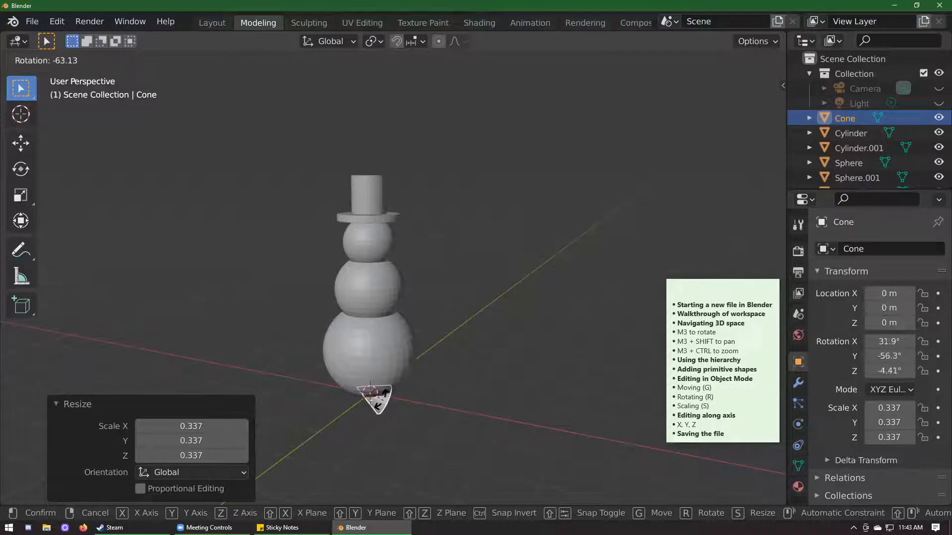
key("y")
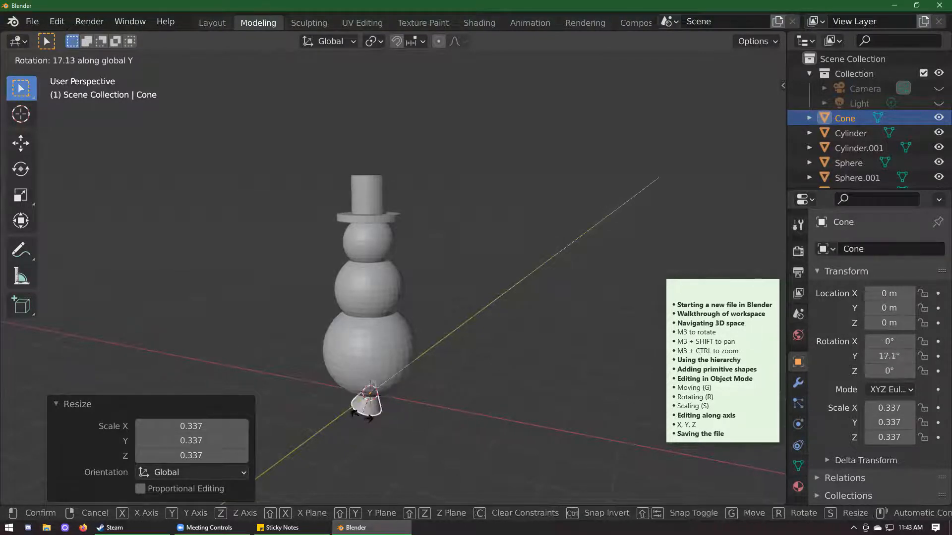
key("Escape")
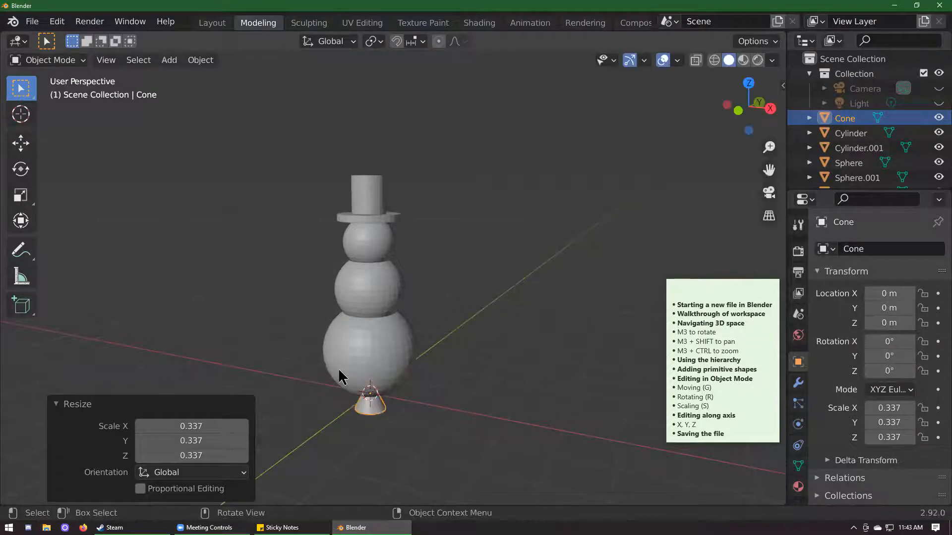
key("x")
key("Escape")
Step: Rotate the cone 104° about the global X axis and raise it about 3.25 m along Z to head height
key("r")
key("x")
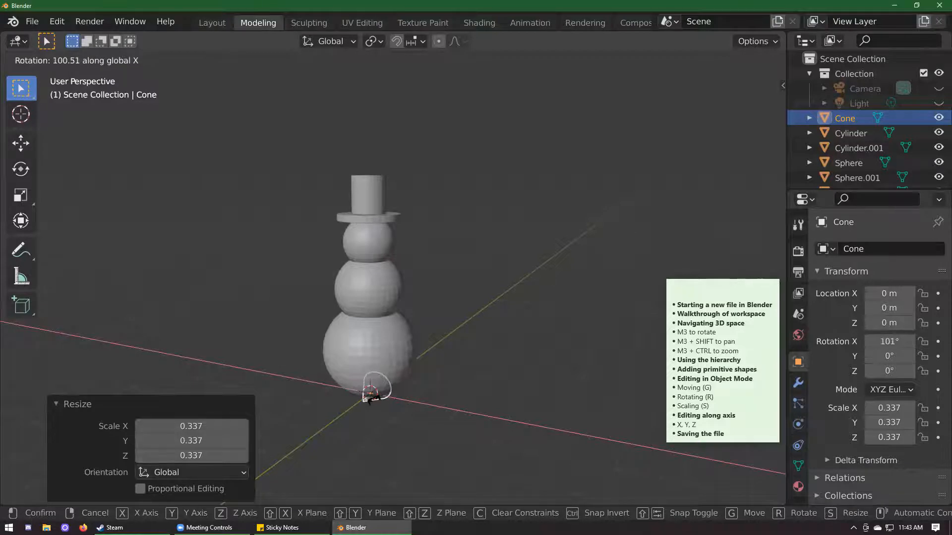
left_click(377, 407)
key("g")
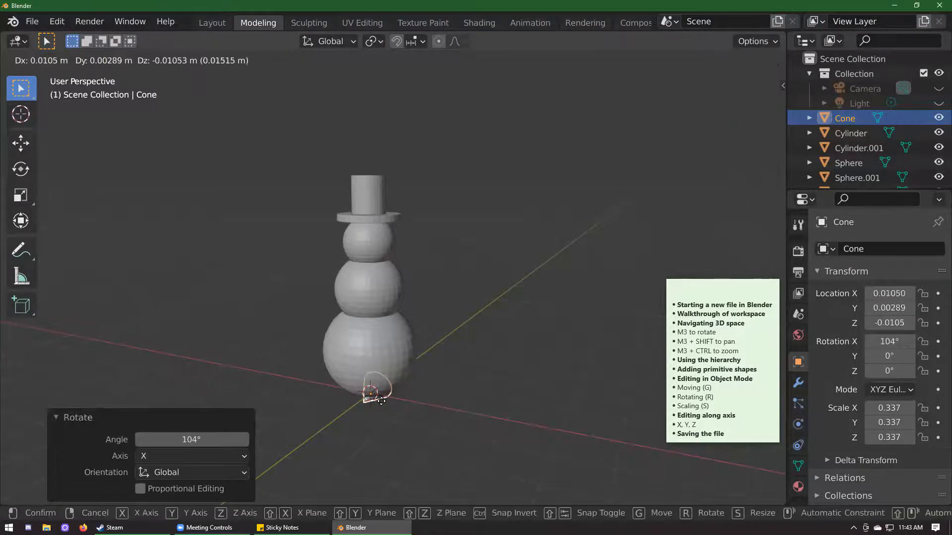
key("z")
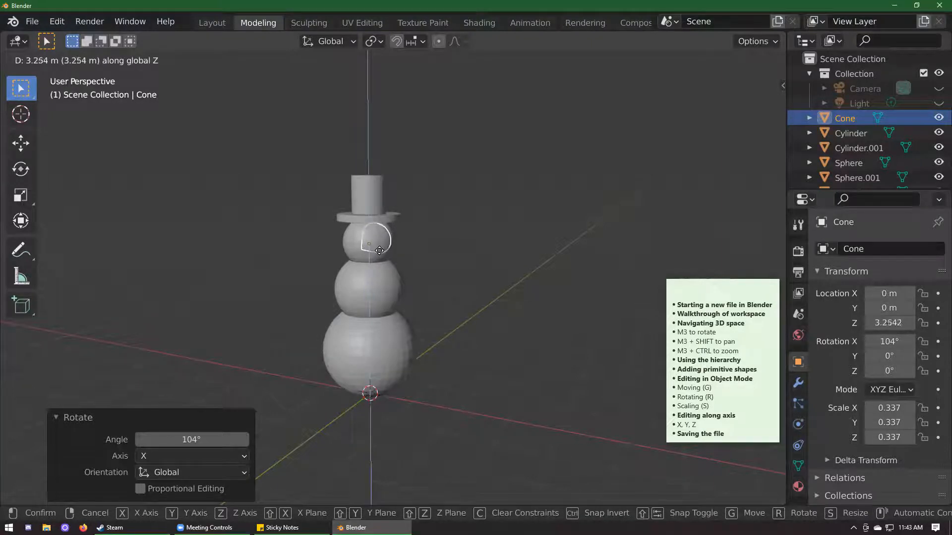
left_click(379, 250)
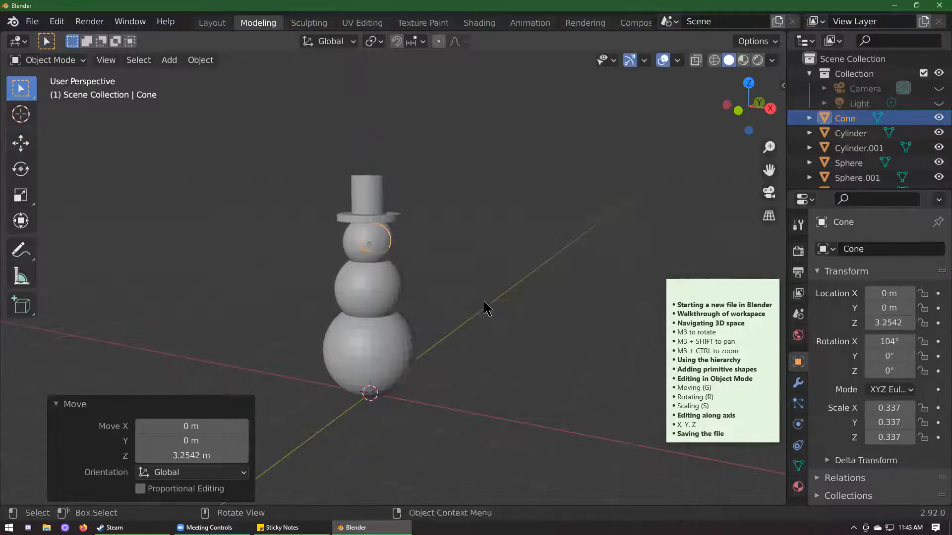
Step: In the right orthographic view, move the cone about -0.92 m along global Y, out in front of the head
middle_click_drag(485, 308, 270, 213)
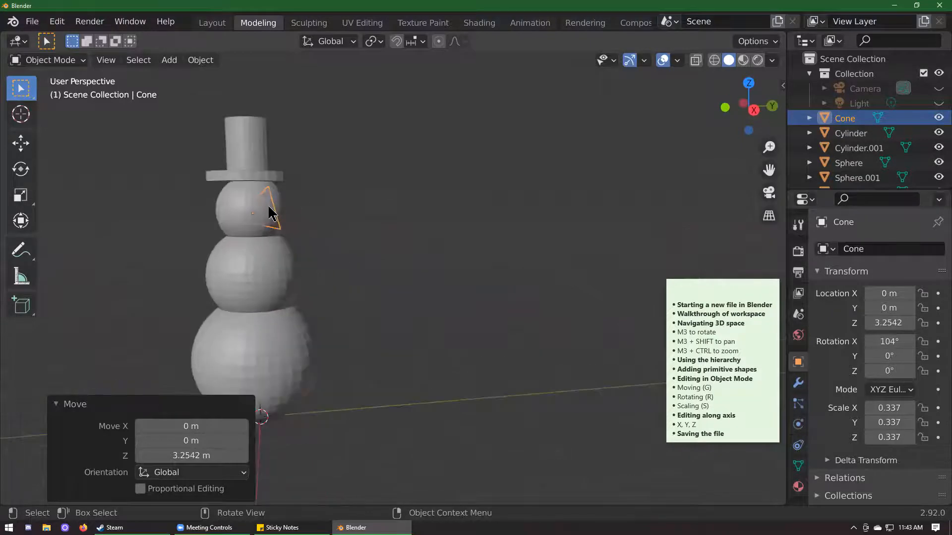
middle_click_drag(388, 245, 425, 231, "shift")
scroll(426, 231, "up", 2)
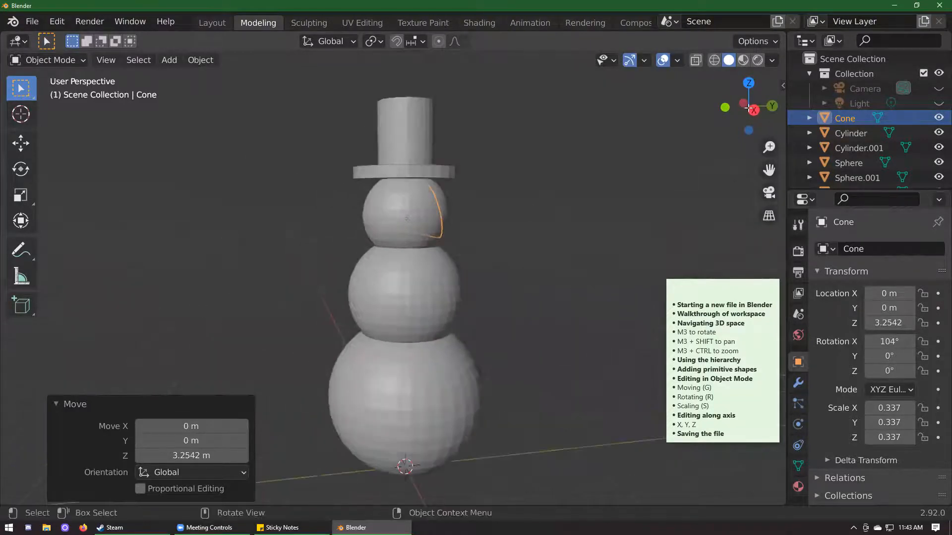
left_click(753, 109)
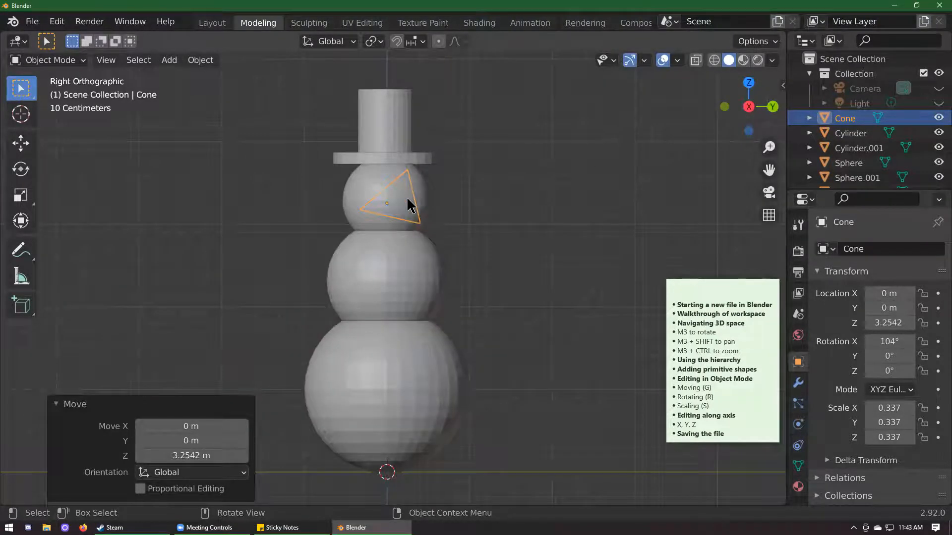
key("g")
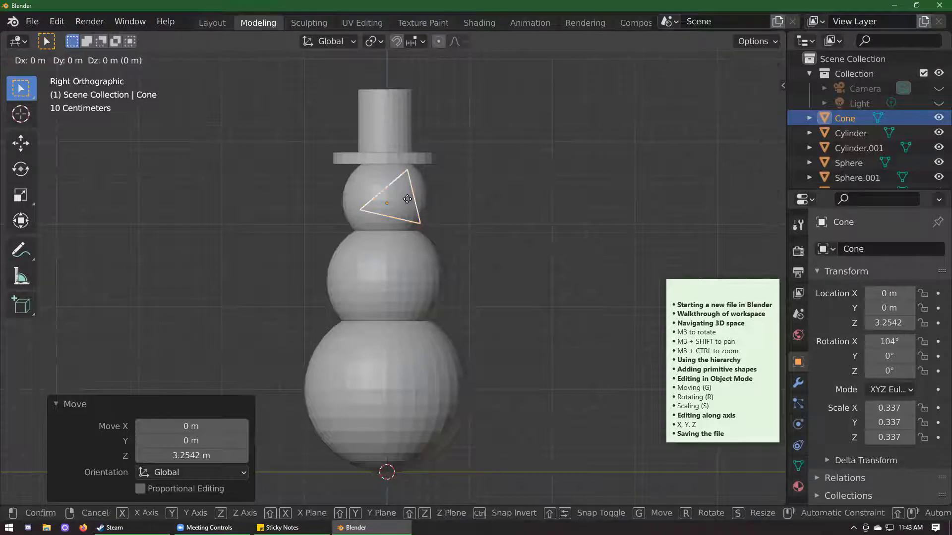
key("y")
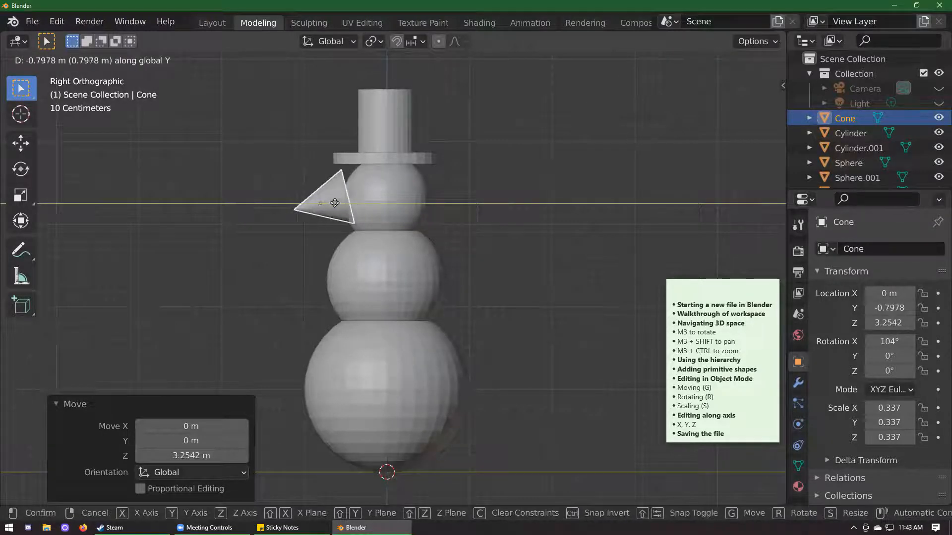
left_click(340, 222)
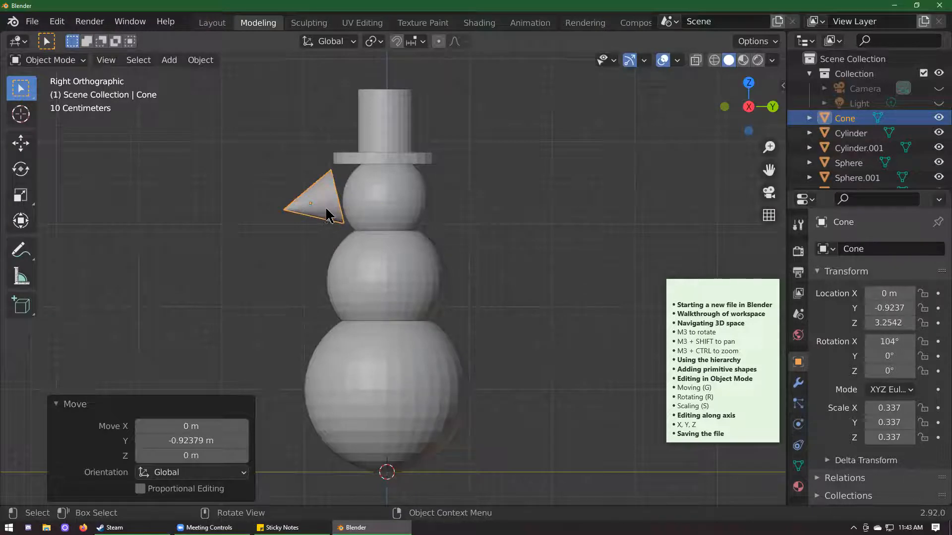
Step: Stretch the cone along global Y by a factor of 1.985 and scale it uniformly by 0.528
key("r")
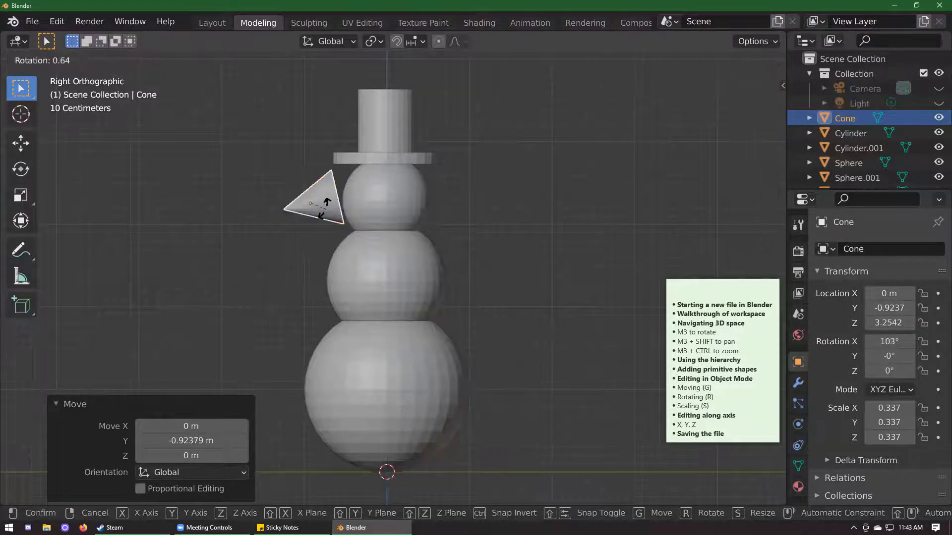
key("s")
key("y")
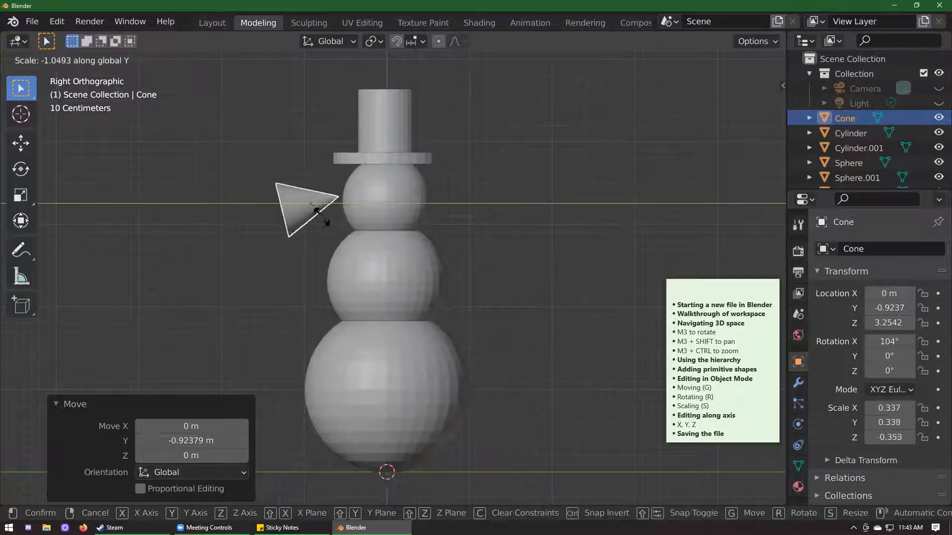
left_click(280, 220)
key("s")
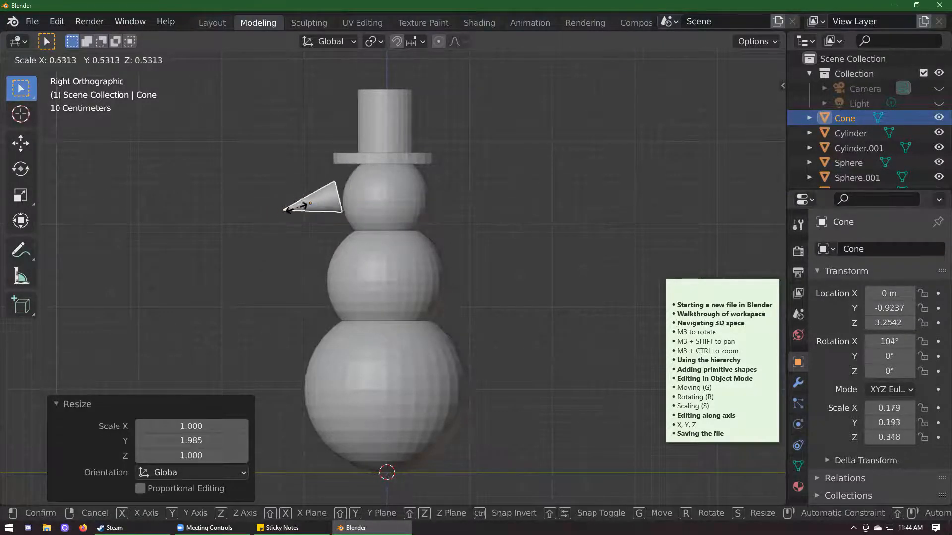
left_click(297, 211)
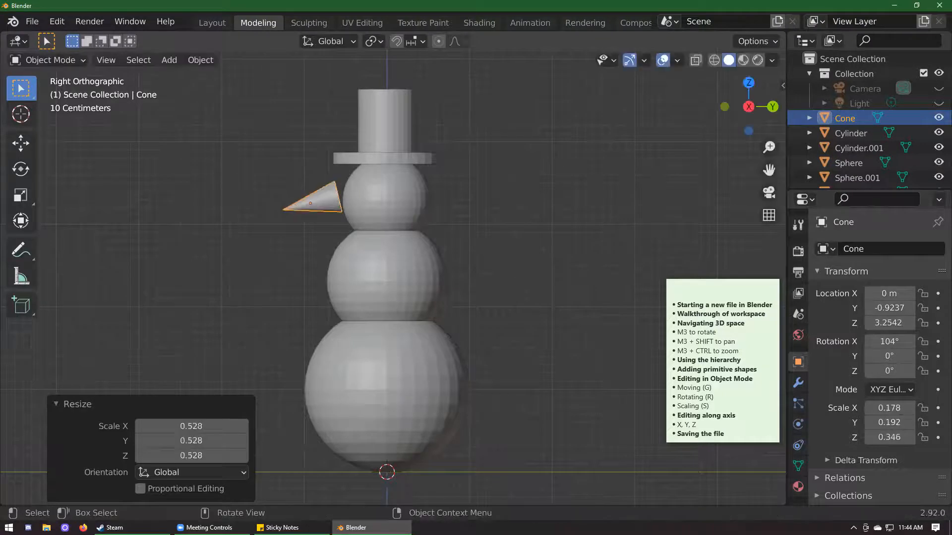
Step: Level the cone by rotating it -12.9° about global X and slide it along Y to -0.7978 m against the head
key("r")
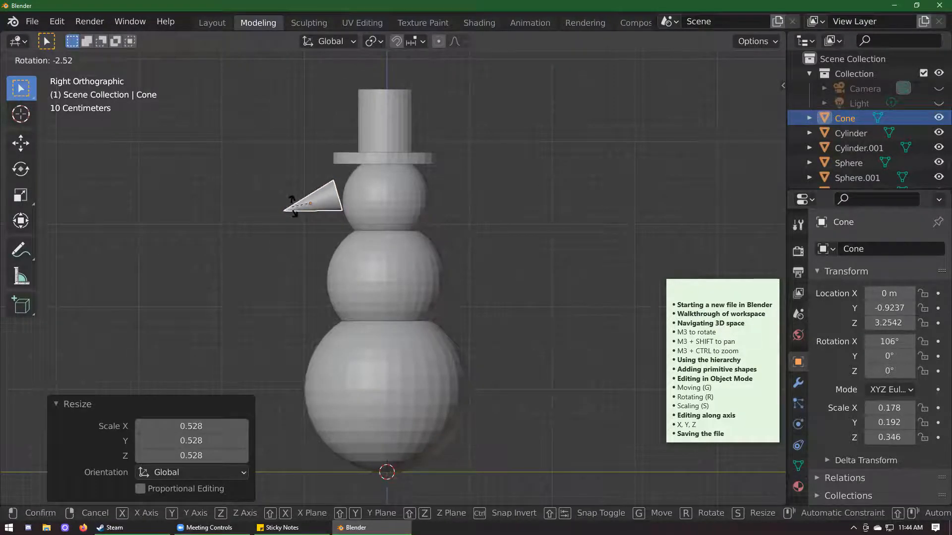
key("x")
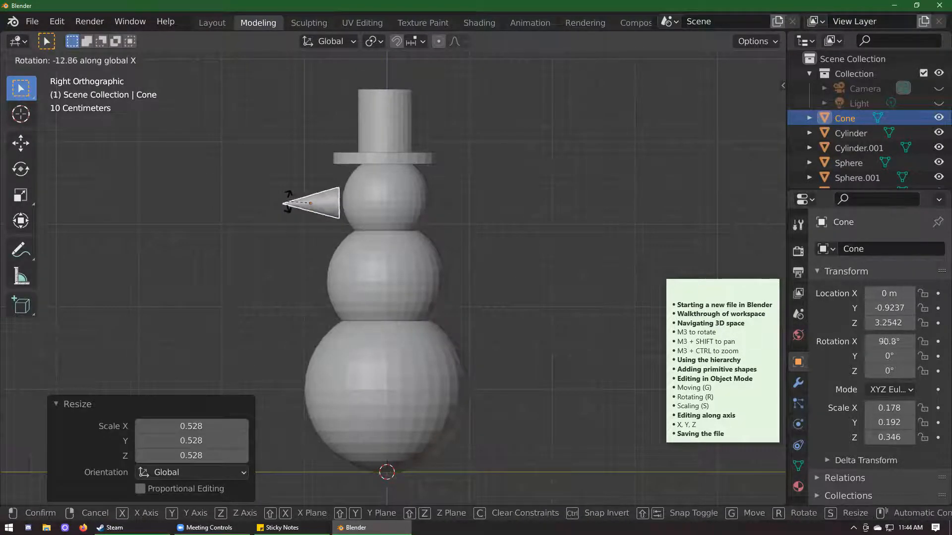
left_click(288, 203)
key("g")
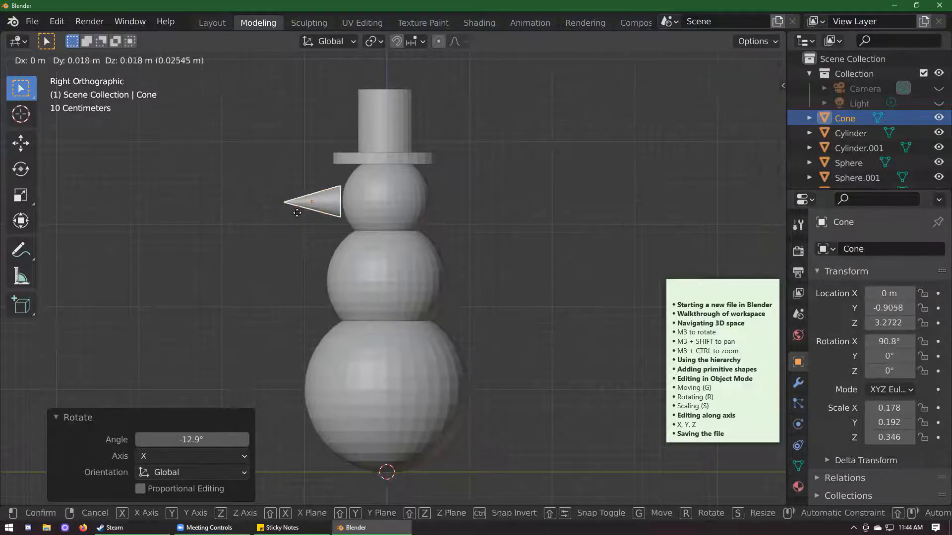
key("z")
key("y")
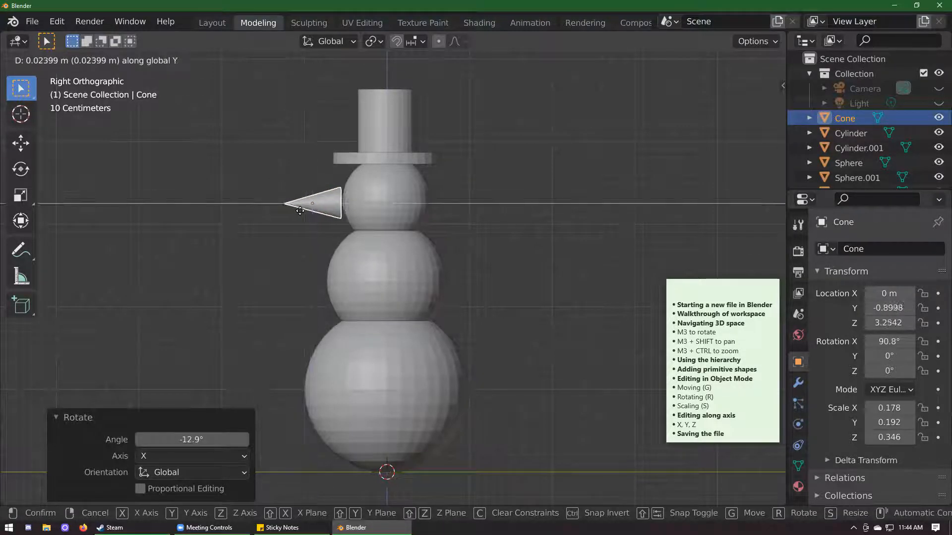
left_click(307, 213)
left_click(421, 225)
Step: Scale the cone nose uniformly by 0.639 and lengthen it along global Y to a Z scale of 0.344
middle_click_drag(449, 236, 329, 213)
scroll(330, 213, "up", 5)
left_click(322, 212)
middle_click_drag(418, 293, 405, 278)
key("s")
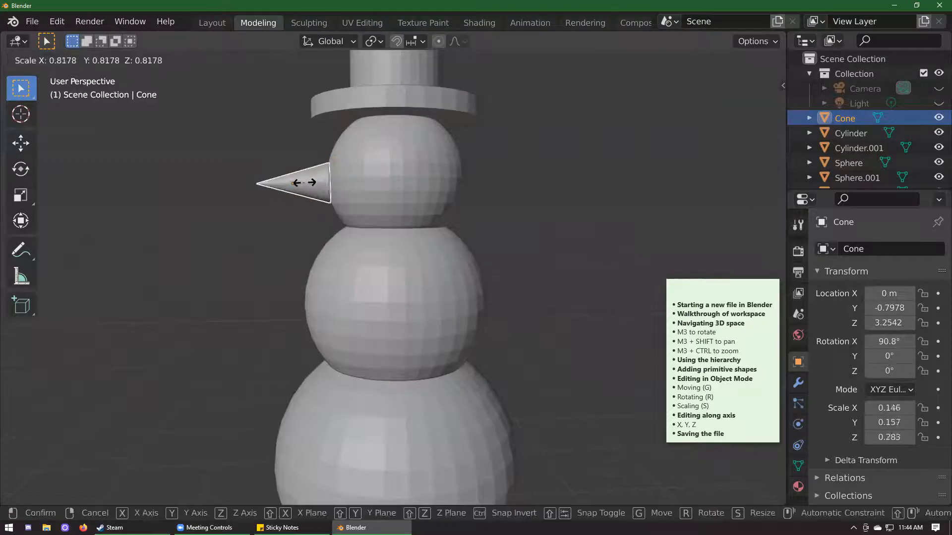
left_click(301, 183)
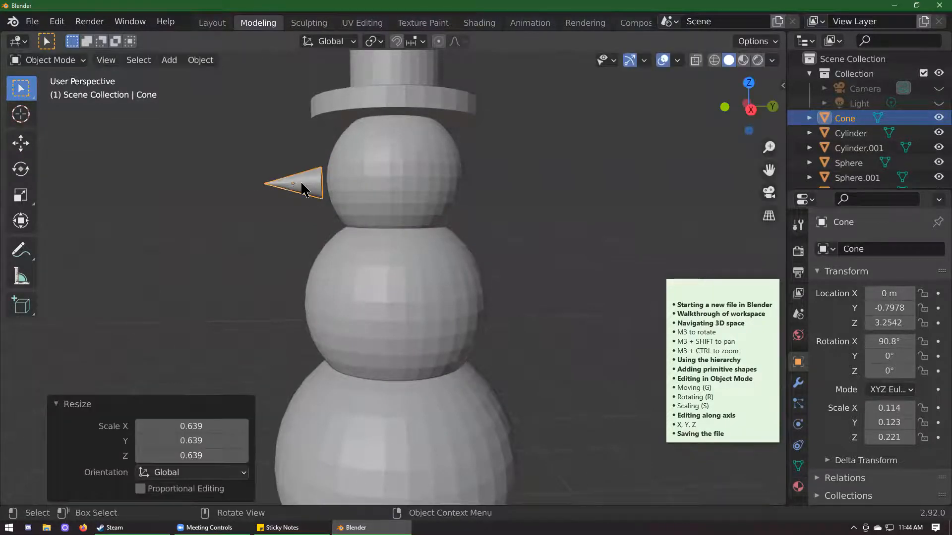
key("s")
key("y")
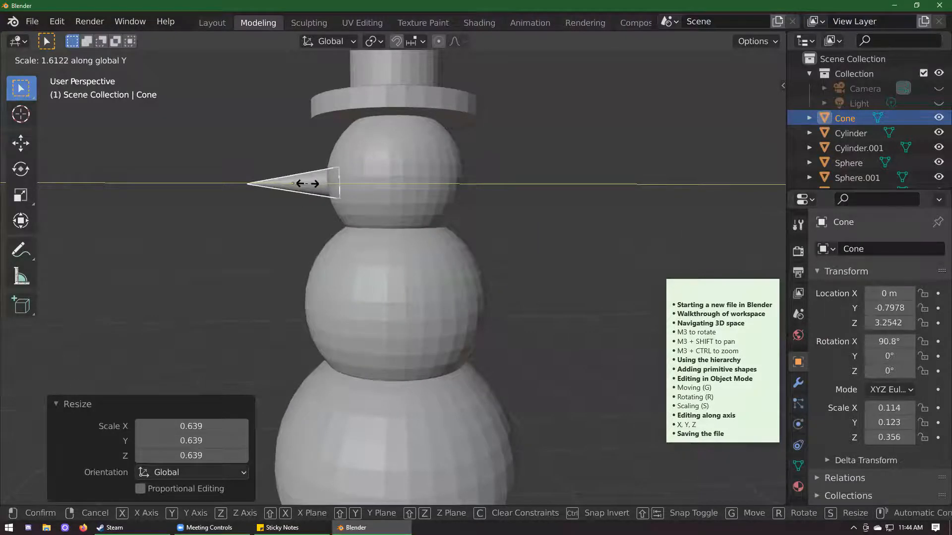
left_click(304, 191)
left_click(313, 240)
Step: Add a thin cylinder with radius 0.05 m and depth 1.53 m at Location X 1.38 m and Y 0 m
scroll(342, 255, "down", 4)
middle_click_drag(372, 270, 463, 294)
scroll(397, 277, "up", 2)
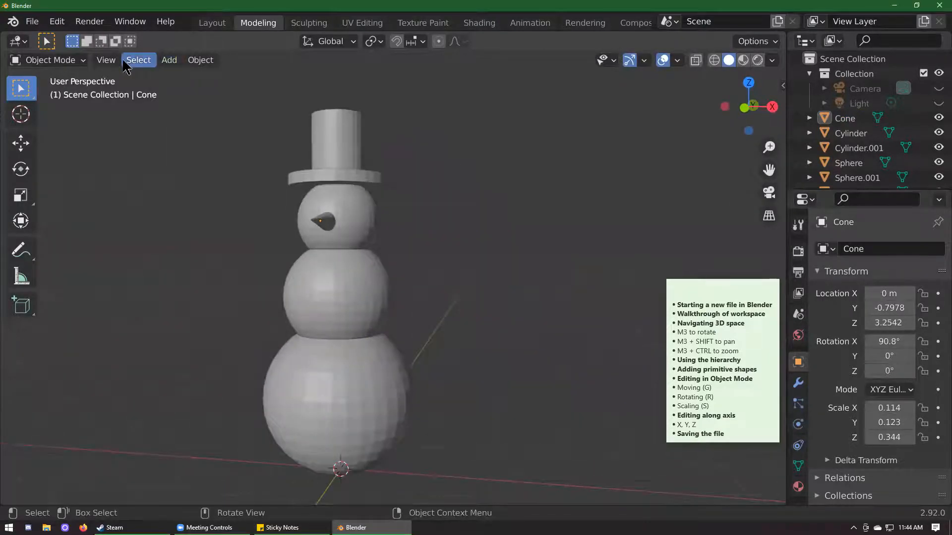
left_click(83, 61)
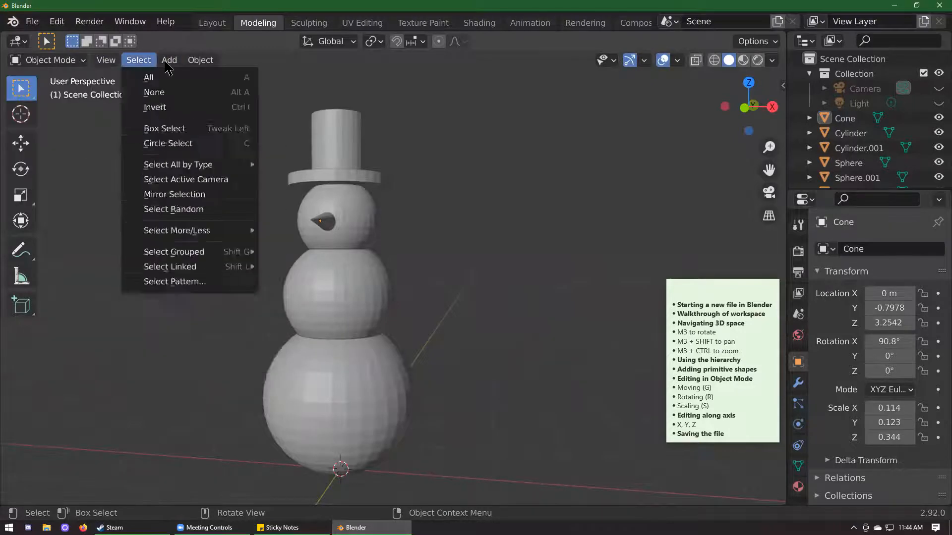
mouse_move(169, 60)
mouse_move(175, 78)
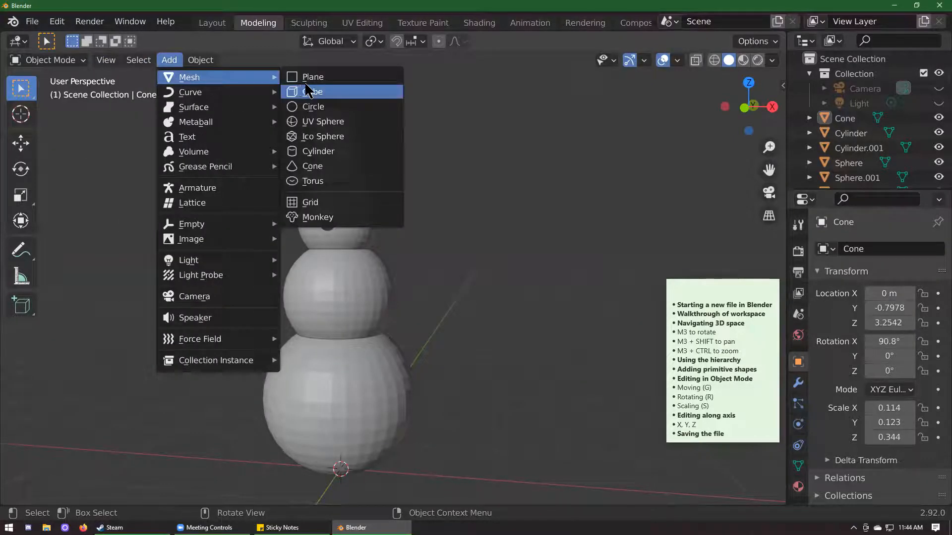
left_click(351, 162)
scroll(401, 203, "down", 2)
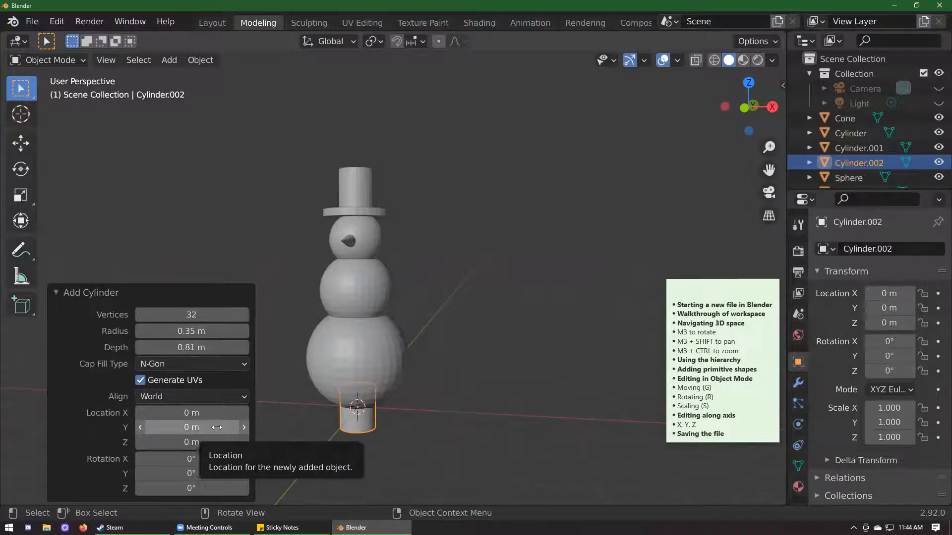
left_click_drag(201, 427, 286, 419)
left_click(187, 429)
type("0")
key("Return")
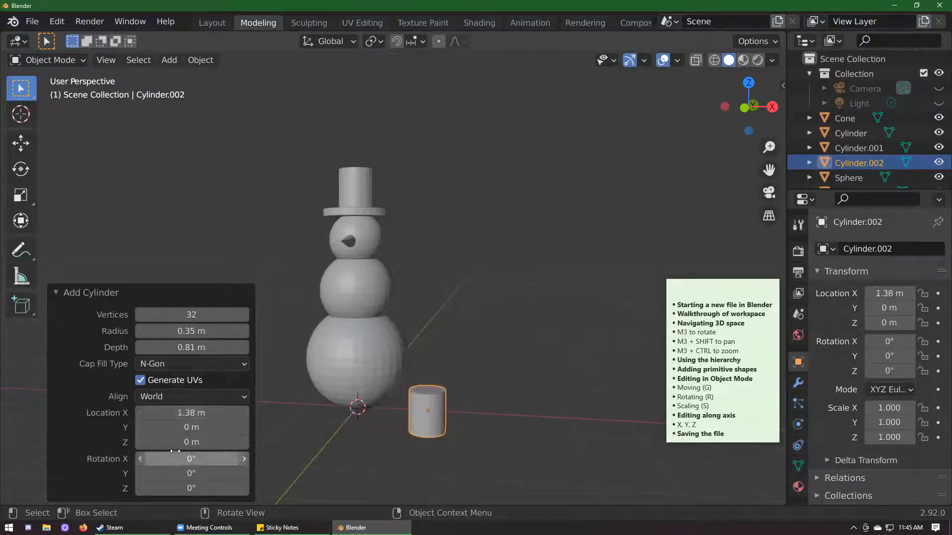
left_click_drag(219, 330, 188, 338)
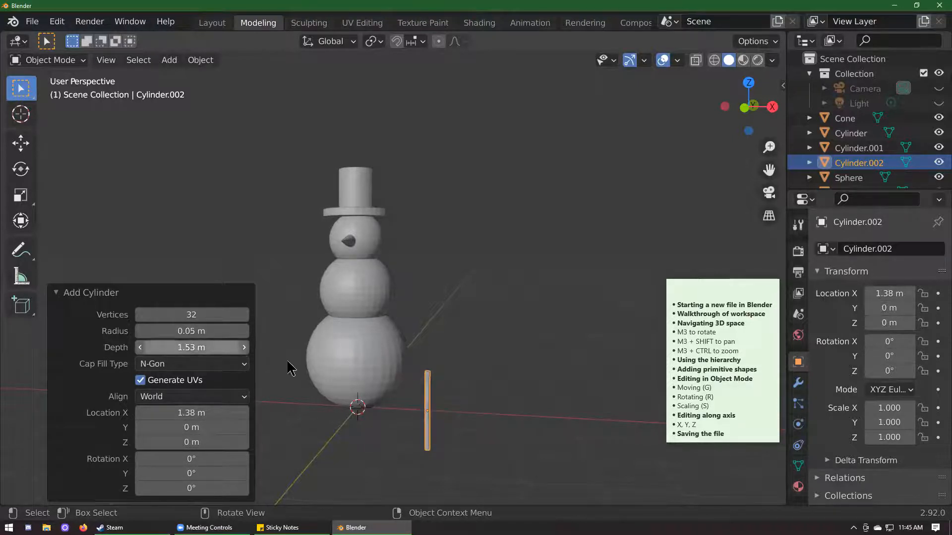
Step: Tilt the thin cylinder to a Y rotation of 54.7°, with X and Z rotation at 0°
left_click_drag(212, 455, 406, 460)
left_click(194, 461)
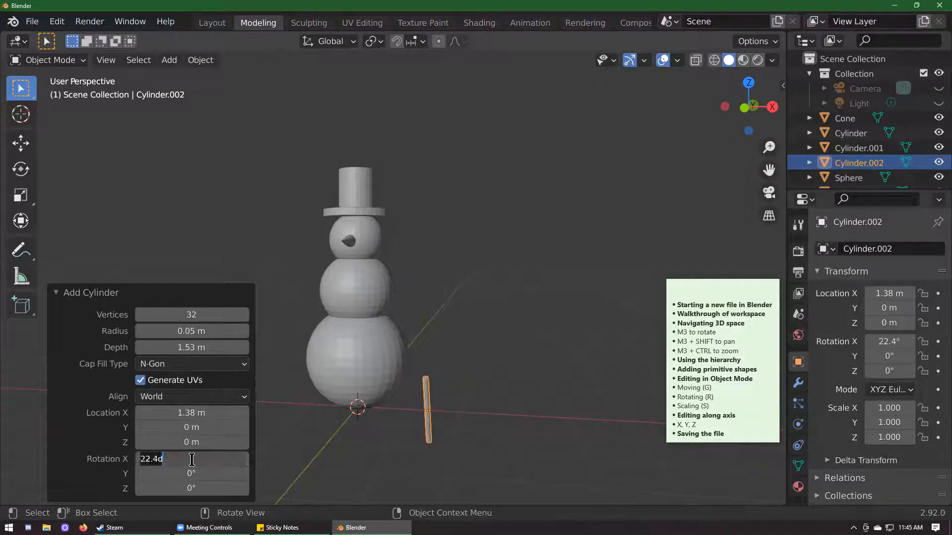
type("0")
key("Return")
left_click_drag(190, 475, 461, 492)
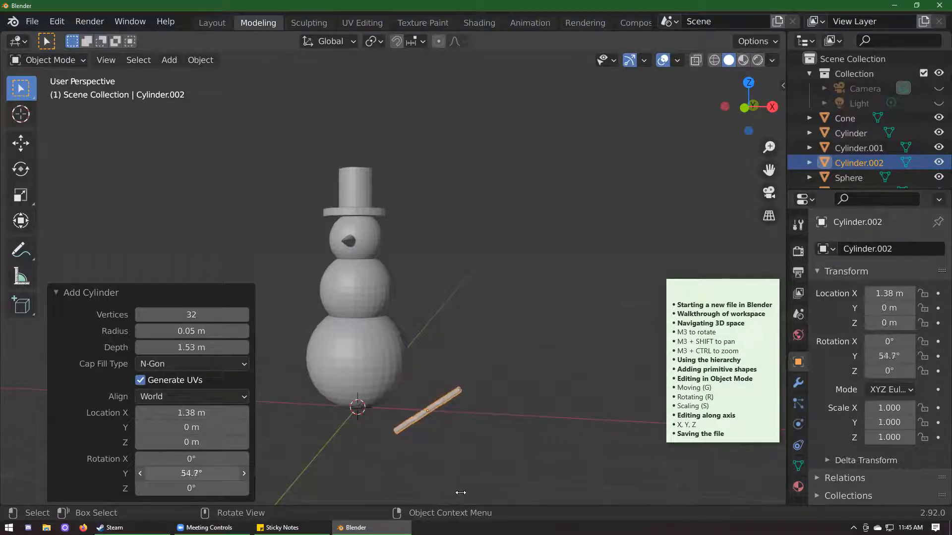
left_click_drag(167, 489, 270, 484)
left_click(169, 492)
type("0")
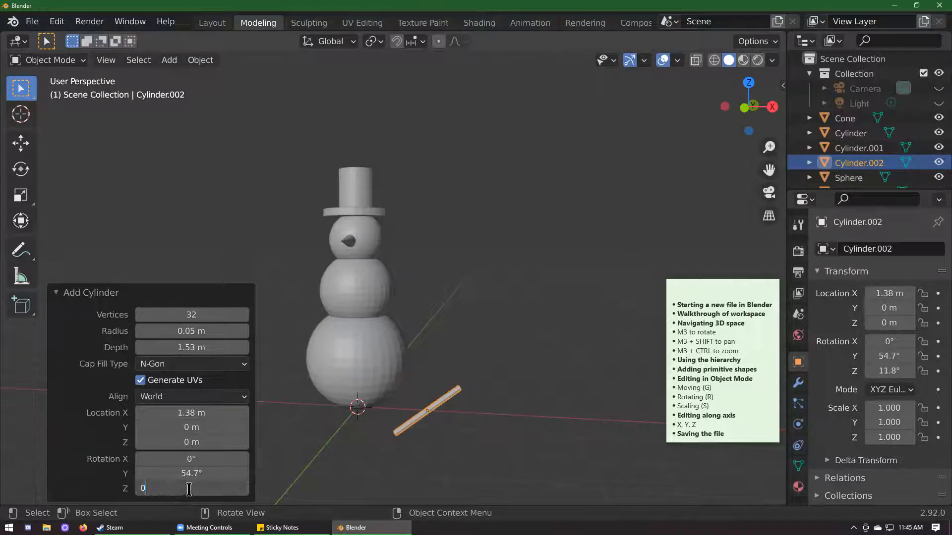
key("Return")
Step: Place the tilted cylinder as an arm beside the middle sphere at Location Z 2.83 m and X 1.16 m
left_click_drag(212, 442, 355, 405)
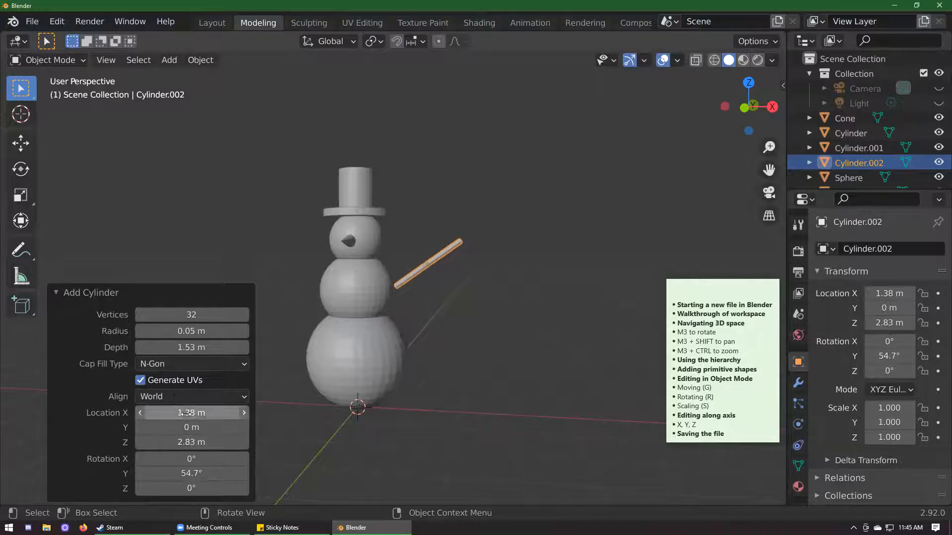
left_click_drag(213, 413, 201, 413)
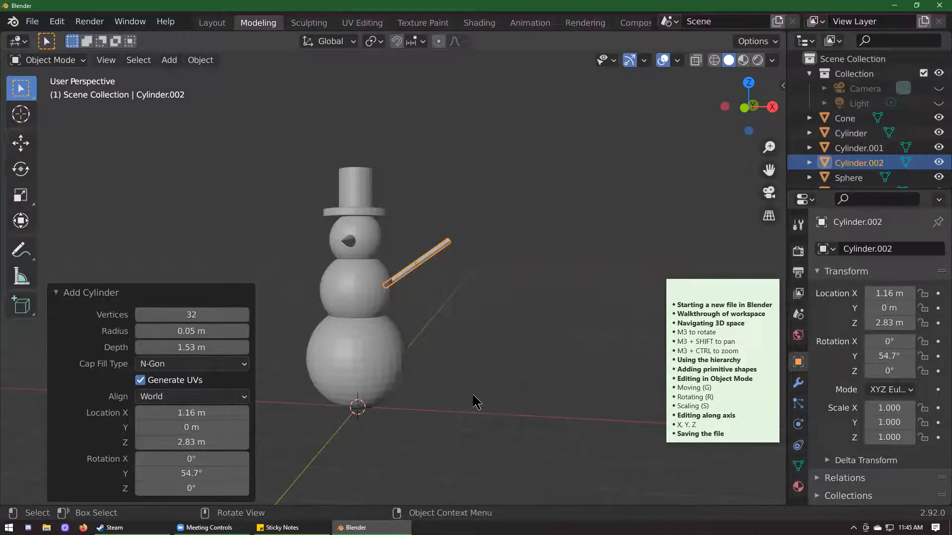
left_click(476, 358)
Step: Duplicate the arm cylinder in place, keeping the copy exactly over the original
middle_click_drag(476, 358, 455, 254)
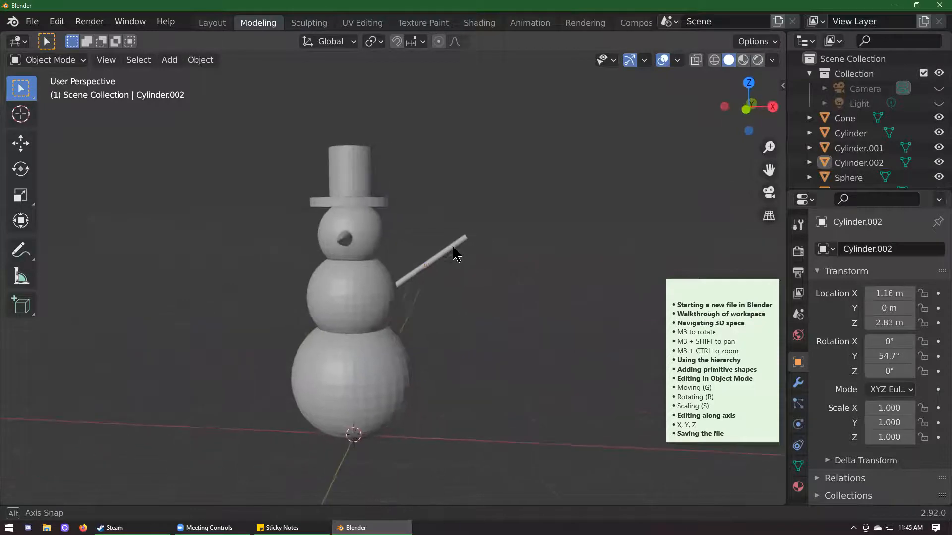
left_click(453, 247)
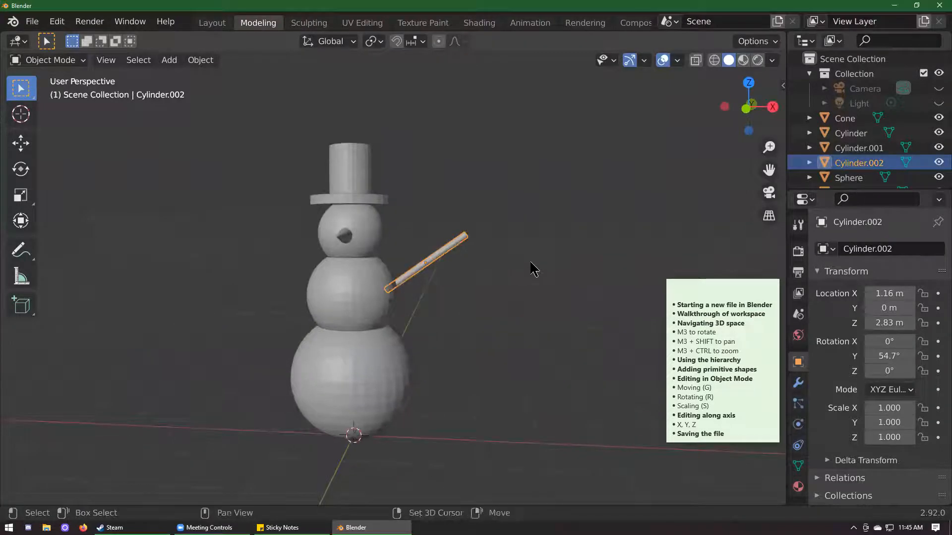
key("shift+d")
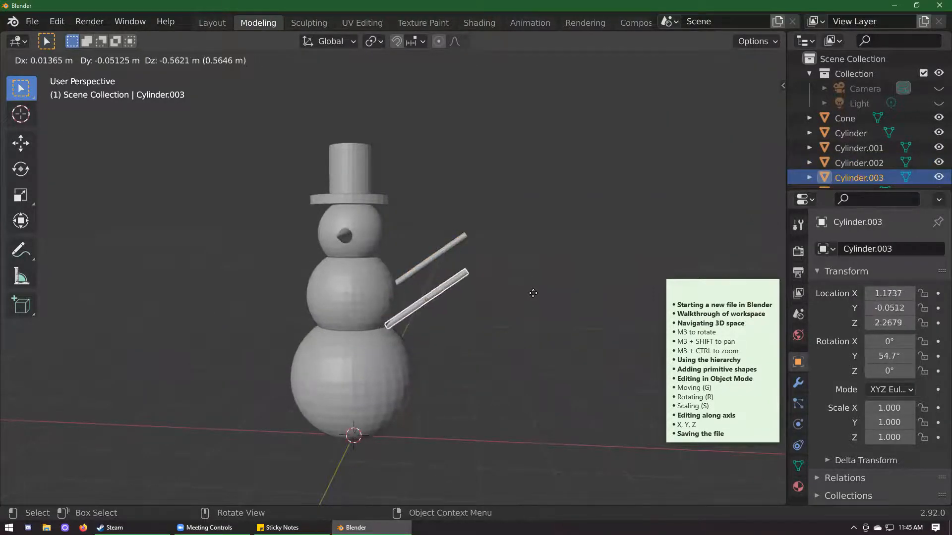
right_click(537, 298)
left_click(553, 279)
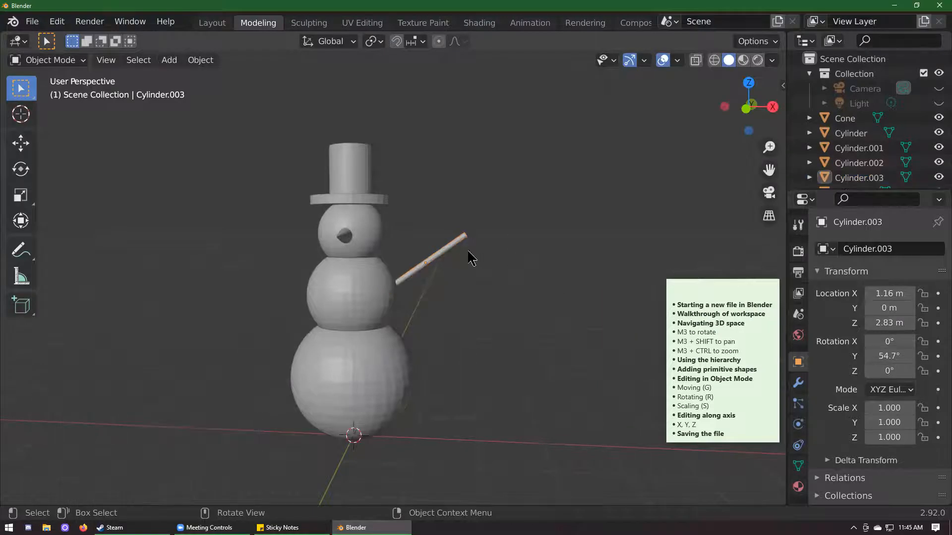
key("ctrl+z")
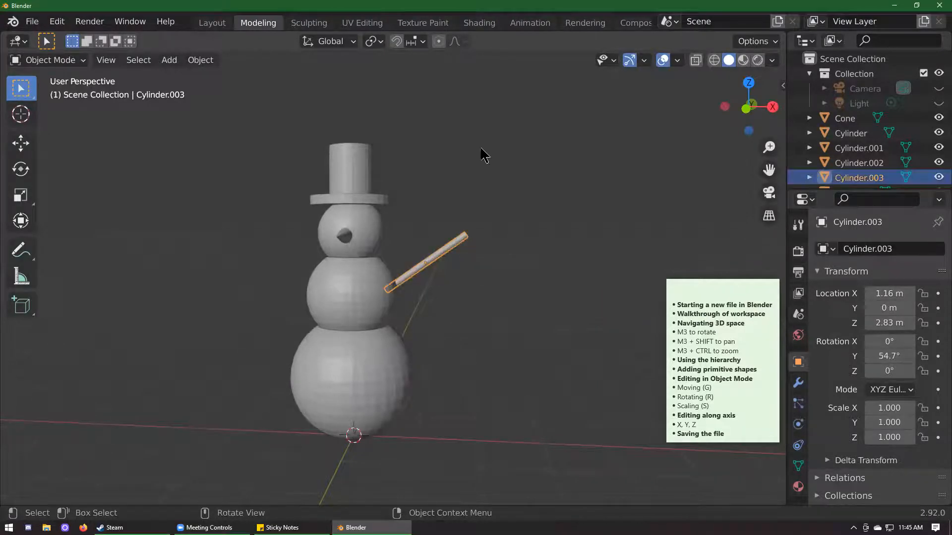
Step: Show the viewport's transform properties for the duplicated arm and move the sticky note clear of them
left_click(752, 308)
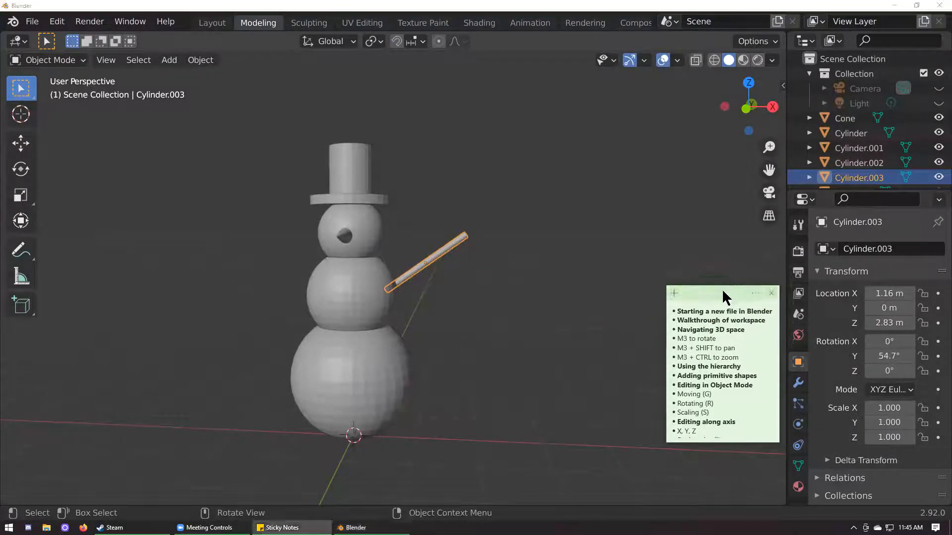
left_click_drag(725, 292, 698, 301)
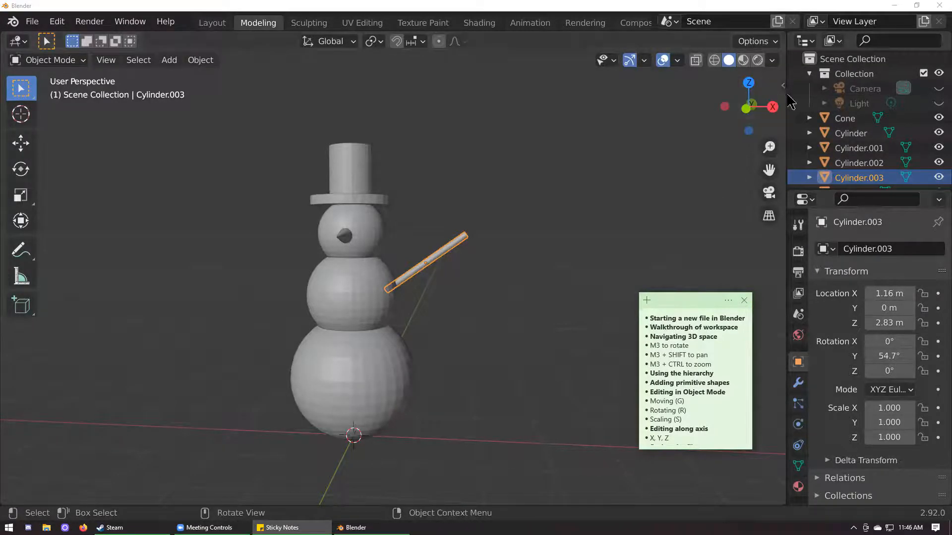
left_click_drag(780, 88, 627, 89)
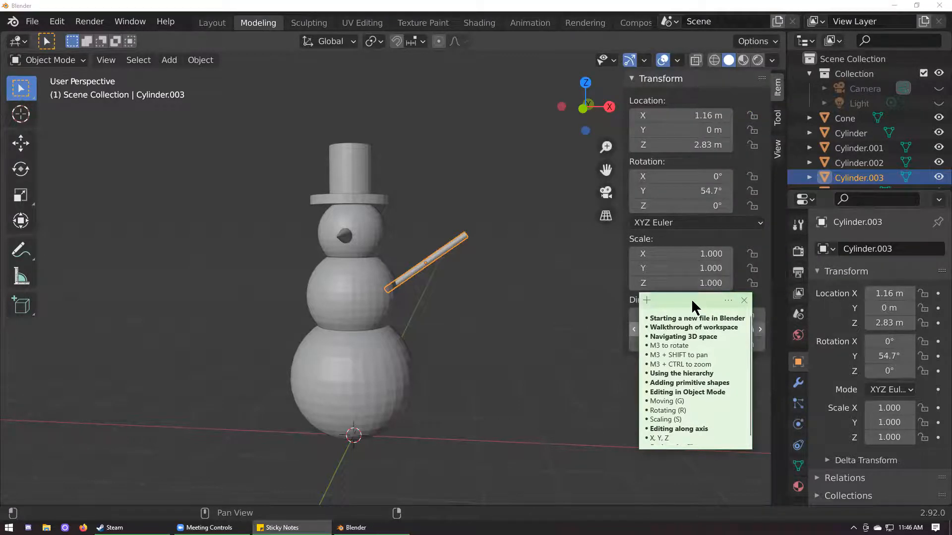
left_click_drag(691, 299, 45, 336)
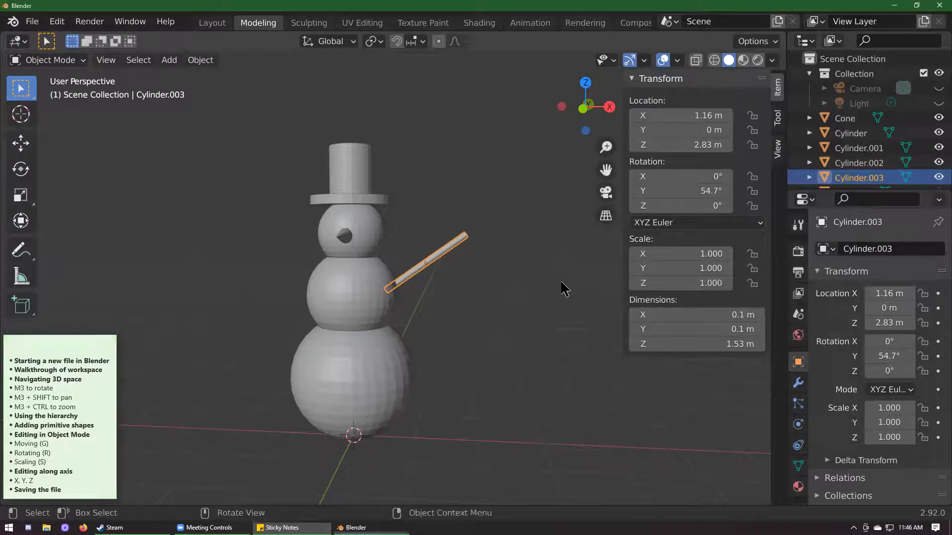
Step: Move Cylinder.002, one of the two overlapping arms, to the snowman's opposite side by setting its Location X to -1.16 m
left_click(881, 164)
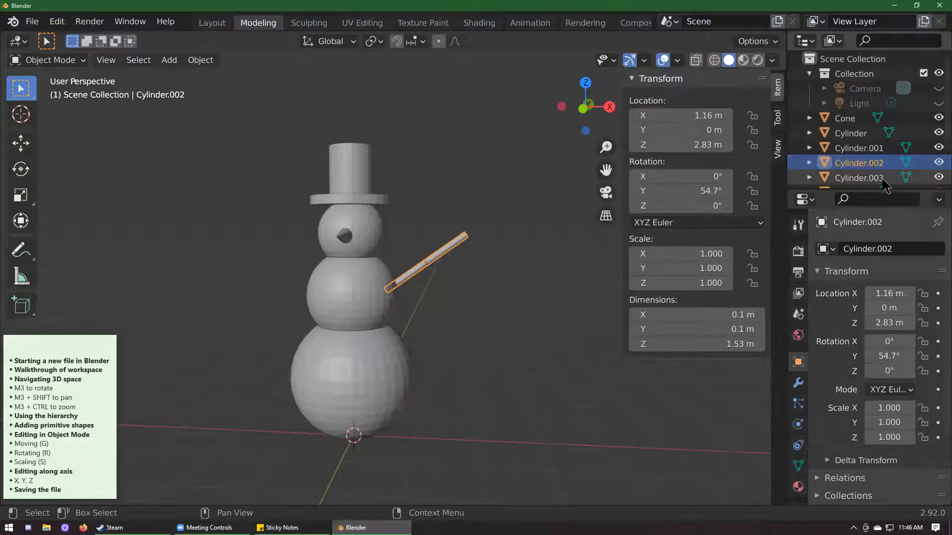
left_click(885, 181)
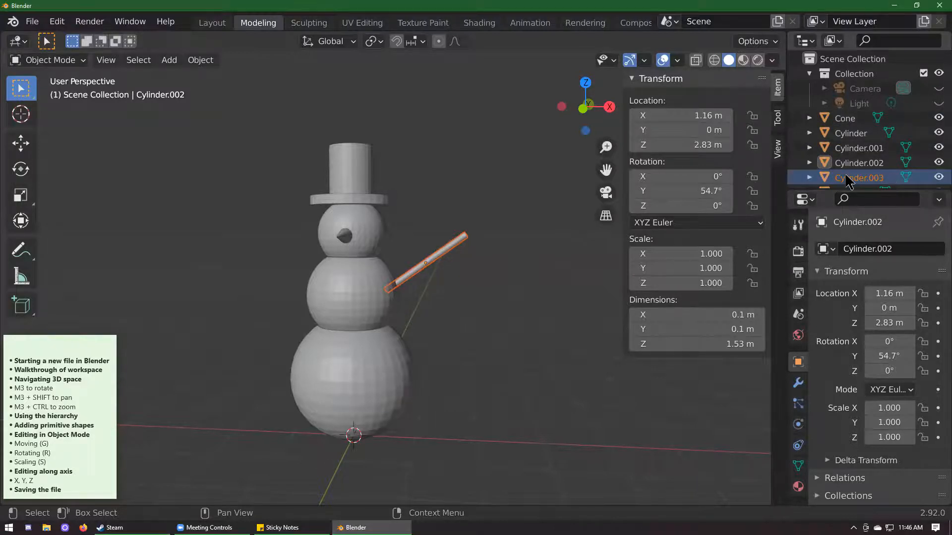
scroll(324, 243, "up", 4)
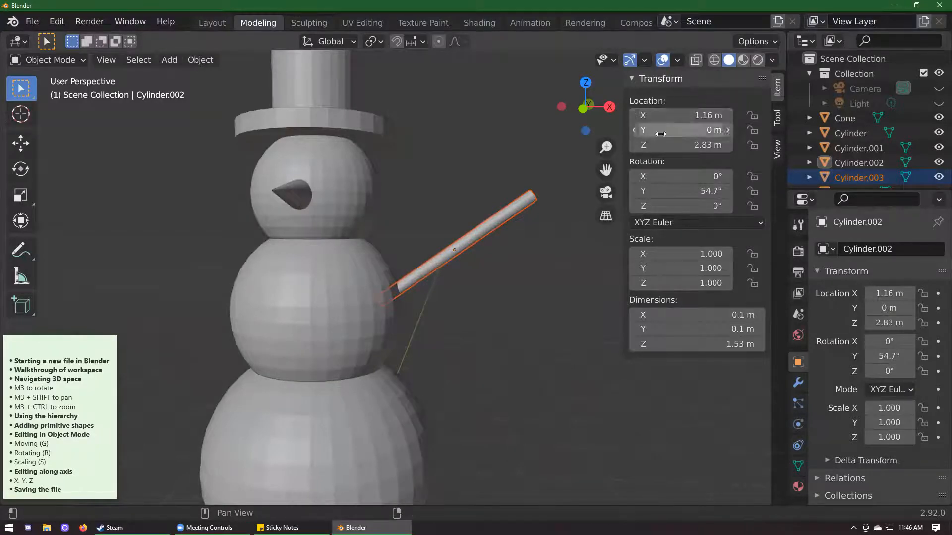
scroll(355, 311, "down", 1)
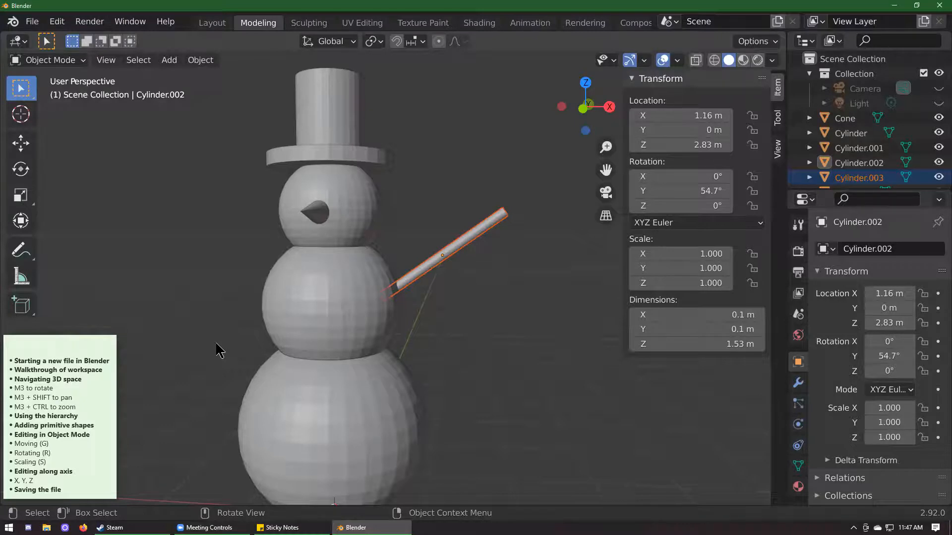
scroll(287, 426, "down", 3)
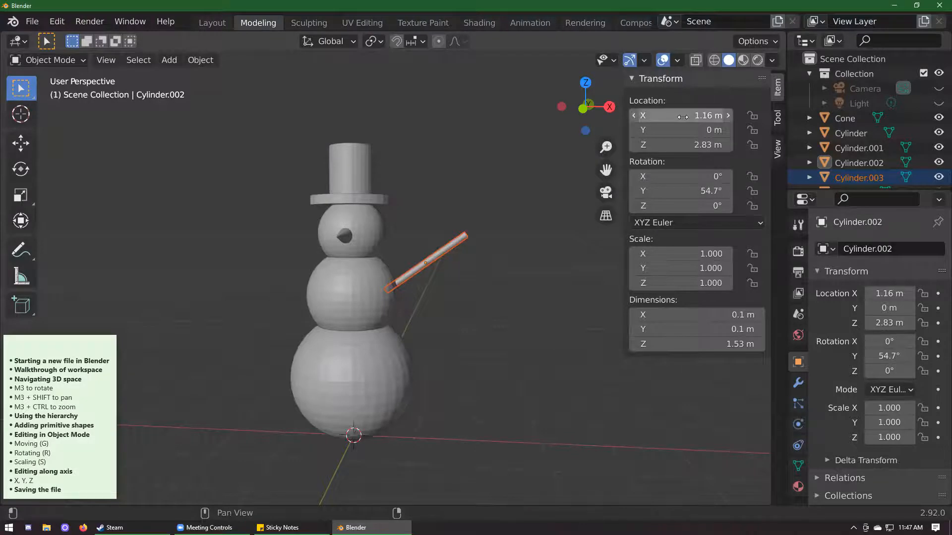
left_click(657, 116)
key("Home")
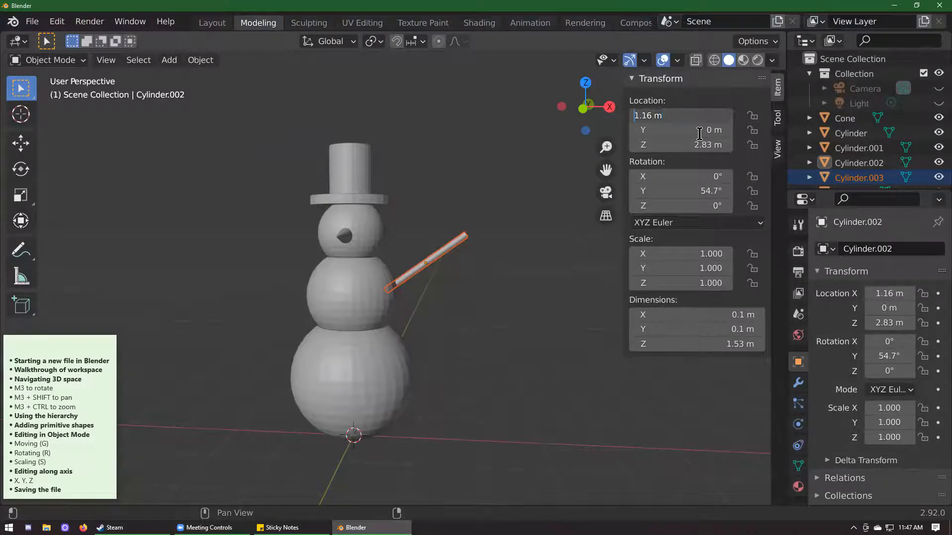
type("-")
key("Return")
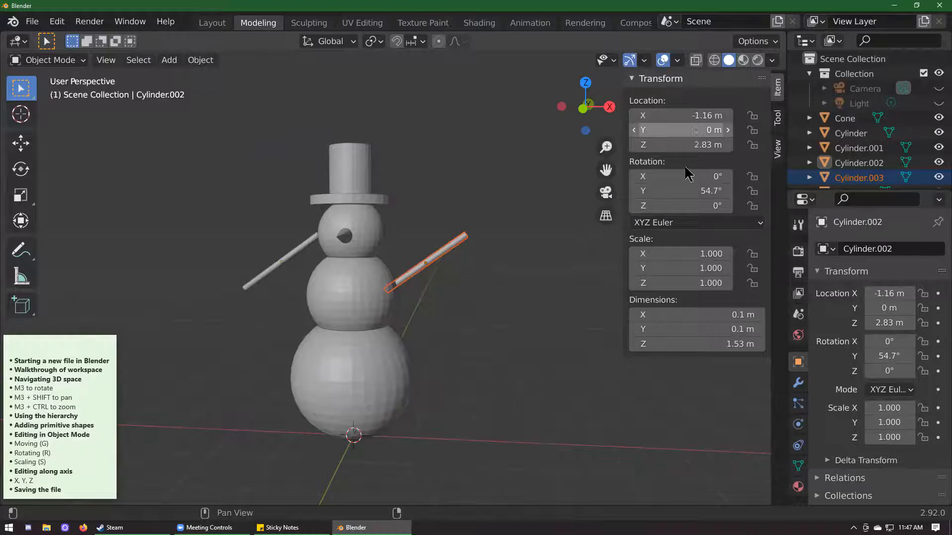
Step: Mirror the tilt of the moved arm by setting its Y rotation to -54.7°, and clear the selection
left_click(689, 197)
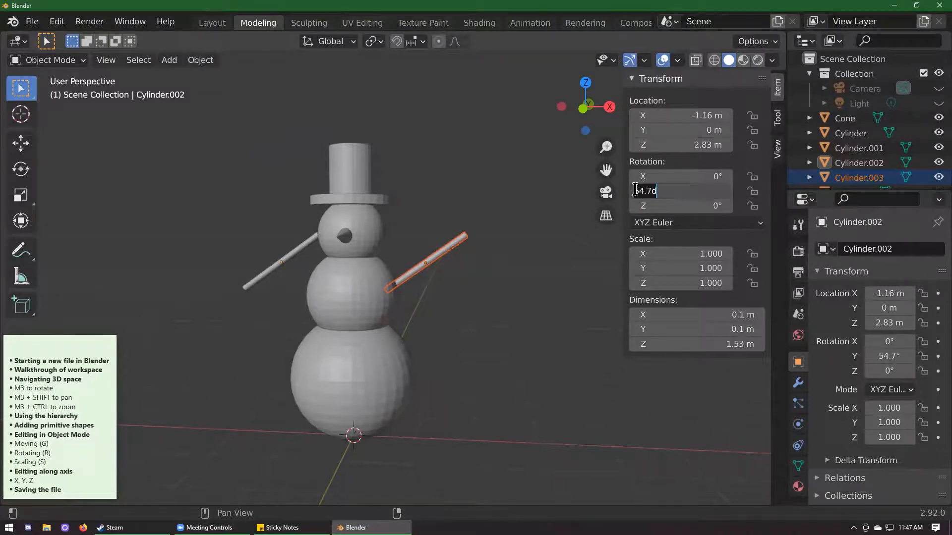
key("Home")
type("-")
key("Return")
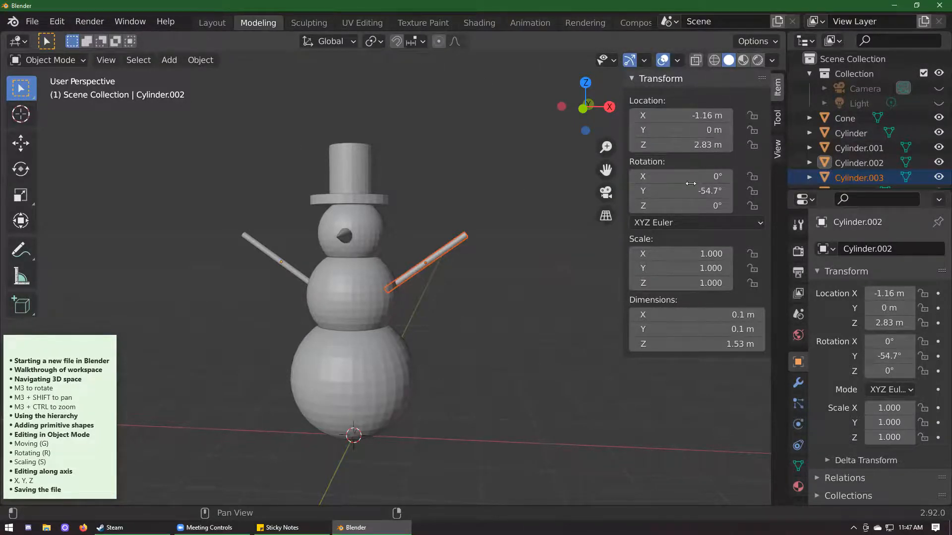
left_click(599, 289)
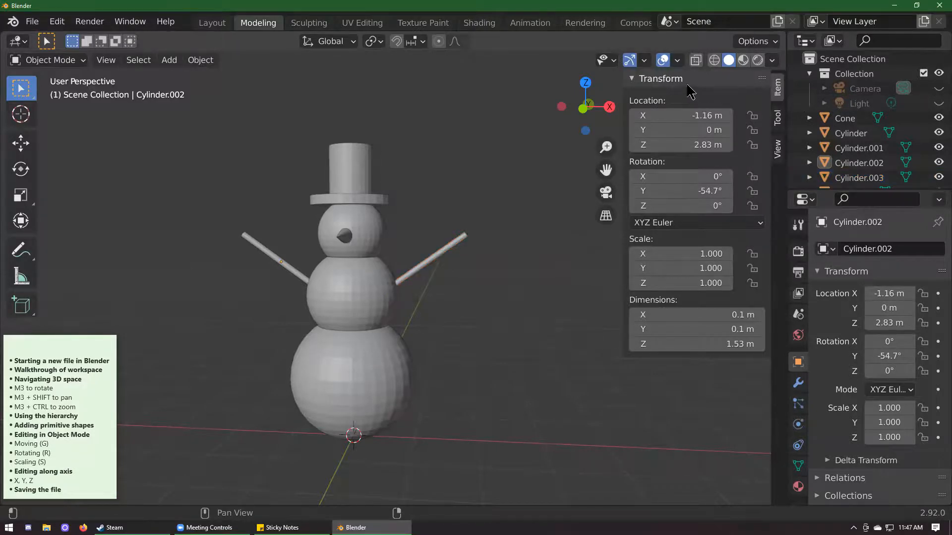
Step: Collapse the viewport's transform properties and examine the snowman with both arms from several sides
left_click(634, 80)
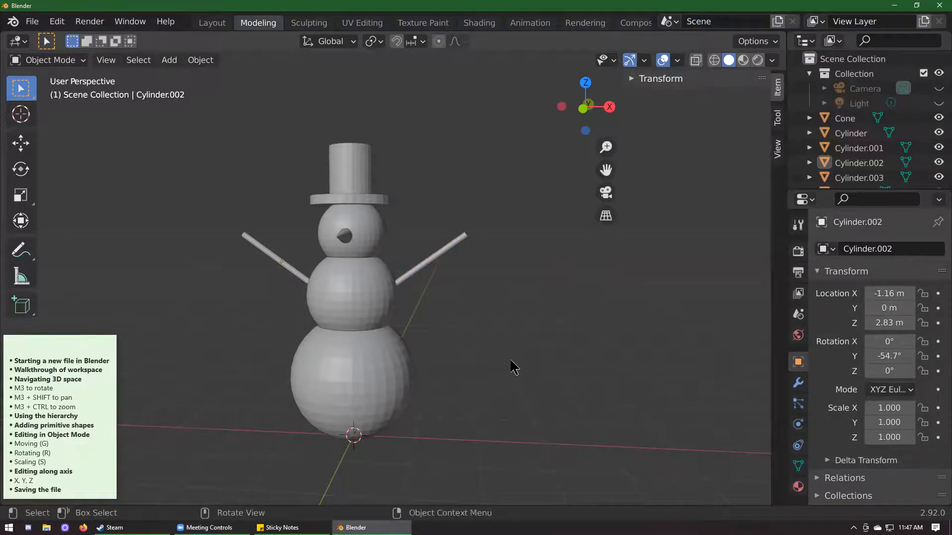
scroll(501, 340, "down", 3)
middle_click_drag(501, 340, 391, 215)
scroll(618, 355, "up", 4)
middle_click_drag(617, 354, 555, 376)
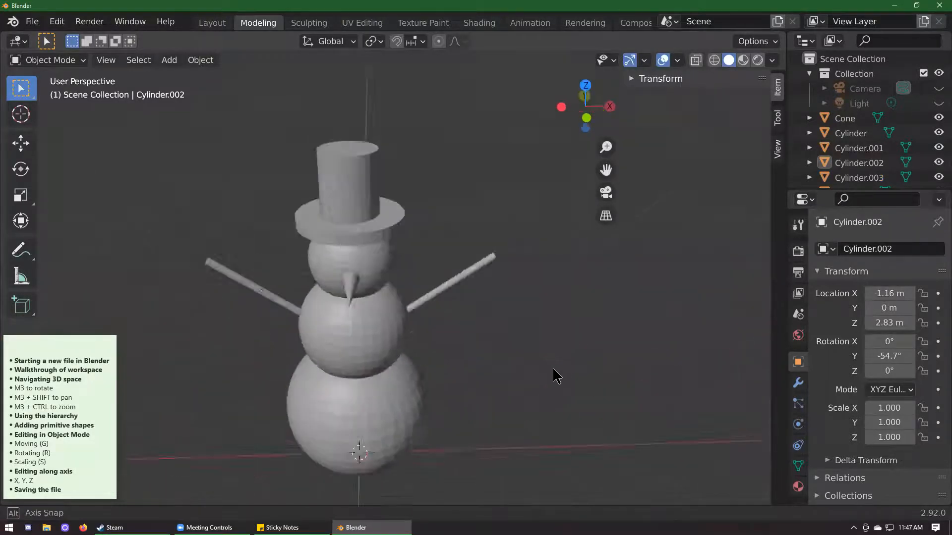
scroll(558, 377, "down", 3)
scroll(347, 278, "up", 4)
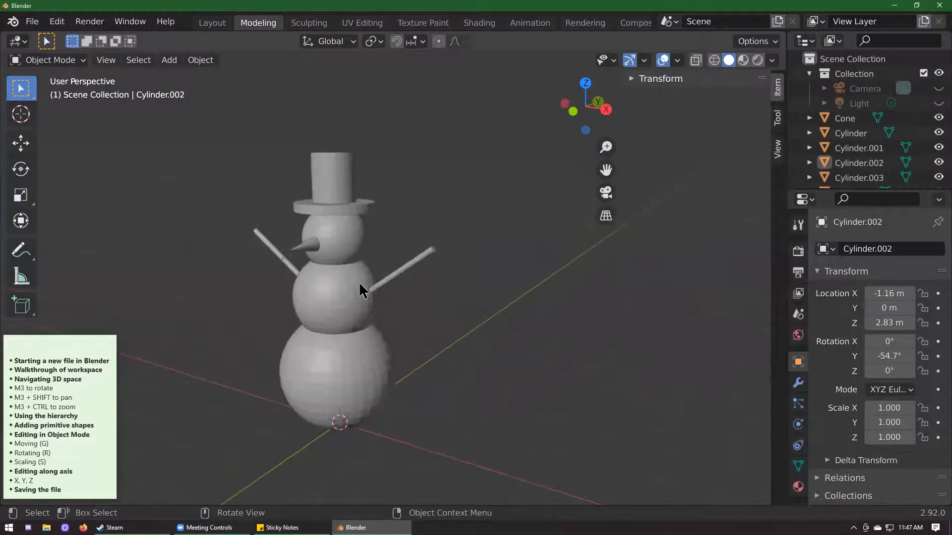
middle_click_drag(435, 325, 772, 338, "shift")
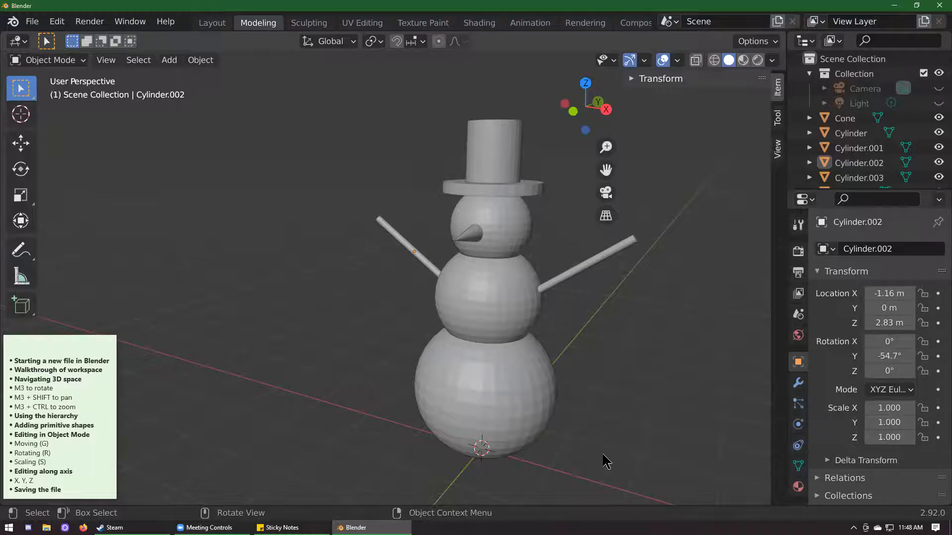
scroll(602, 451, "down", 2)
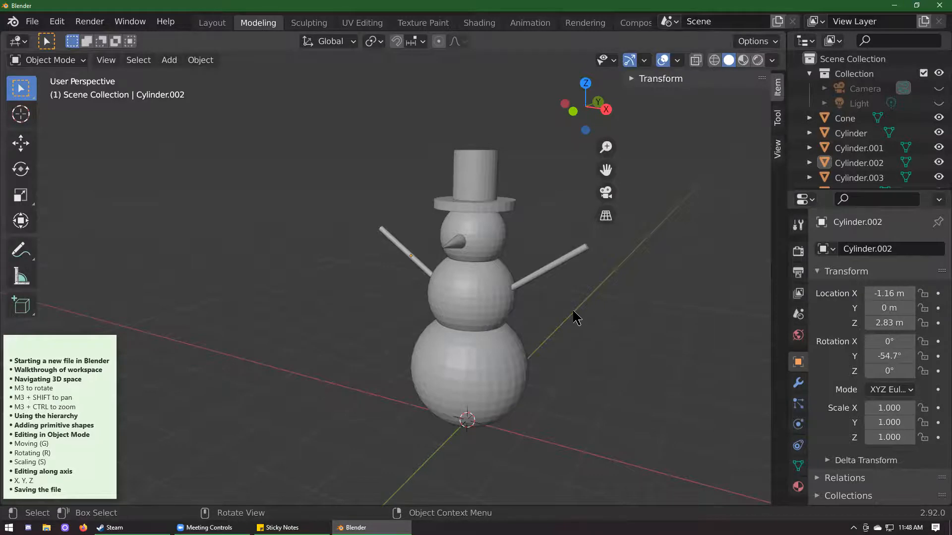
middle_click_drag(554, 296, 281, 176)
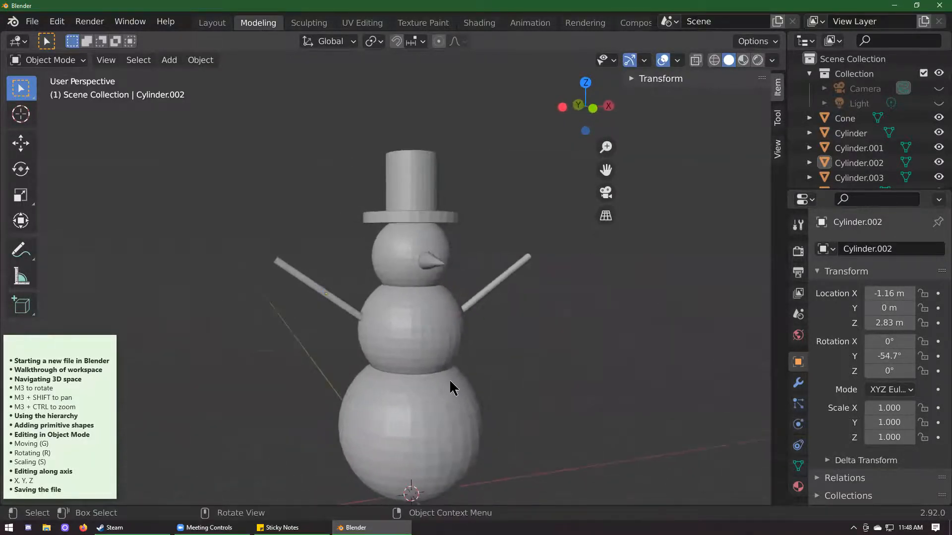
middle_click_drag(449, 379, 408, 365)
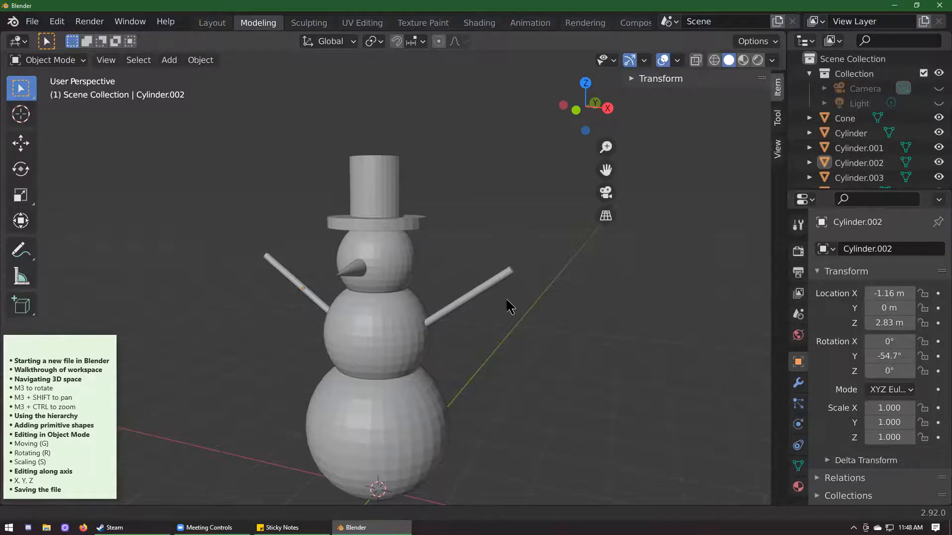
middle_click_drag(507, 306, 547, 275, "shift")
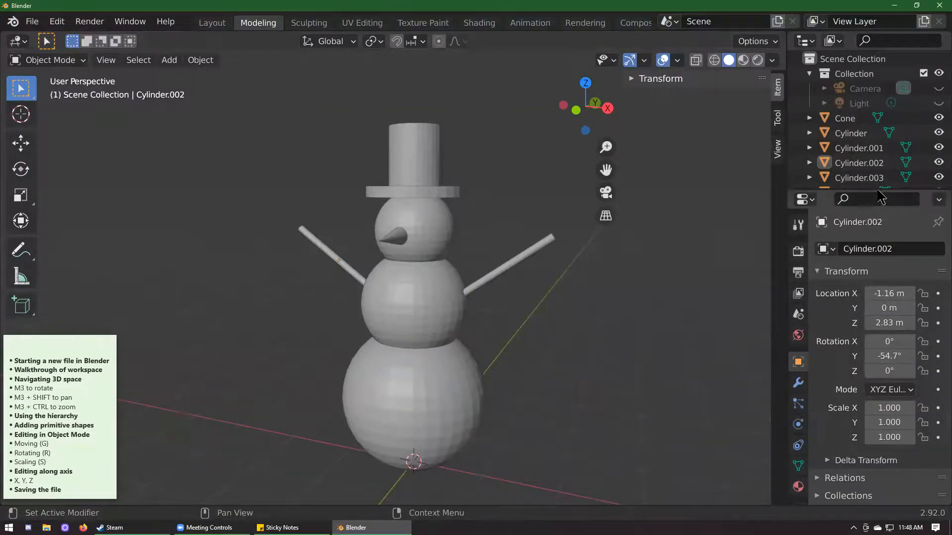
Step: Enlarge the scene's object list and select its spheres, cylinders and cone individually to identify each snowman part
left_click_drag(880, 190, 881, 324)
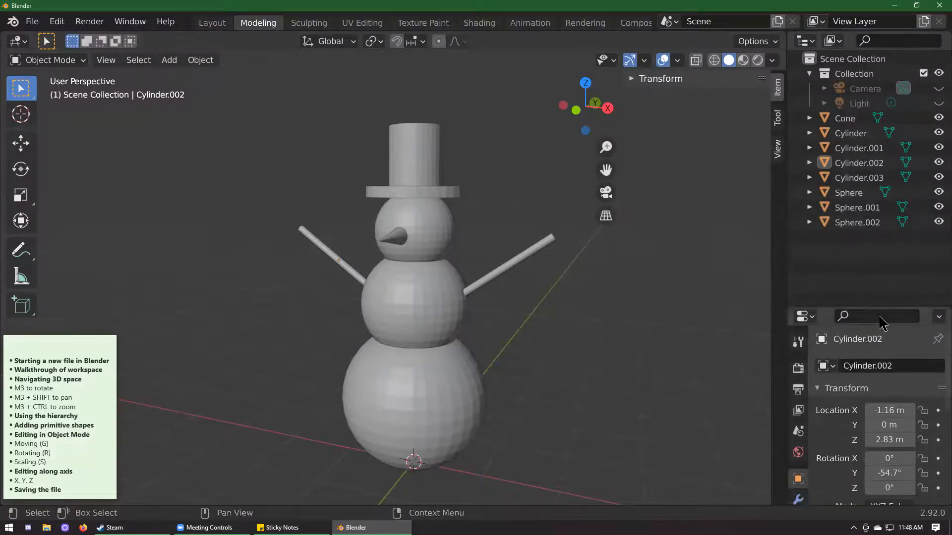
scroll(590, 394, "down", 1)
scroll(570, 379, "down", 2)
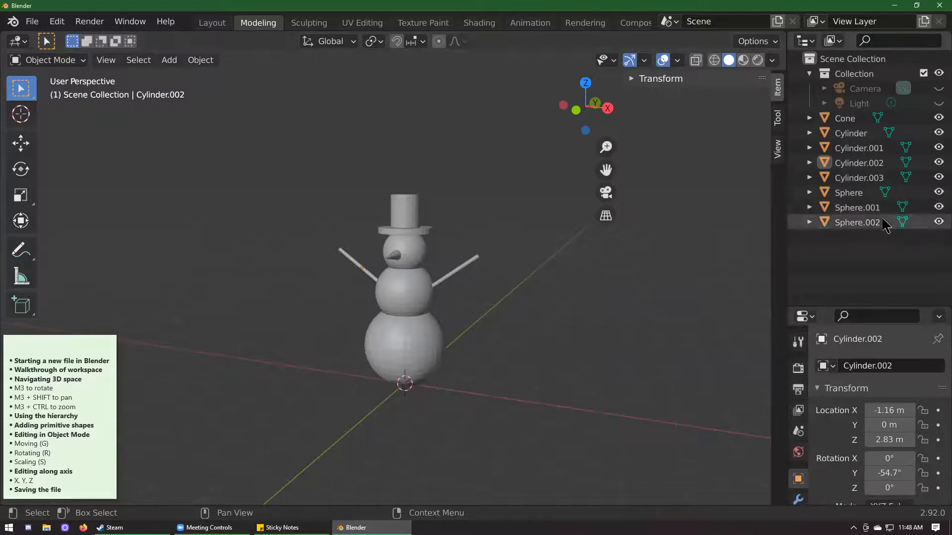
left_click(855, 207)
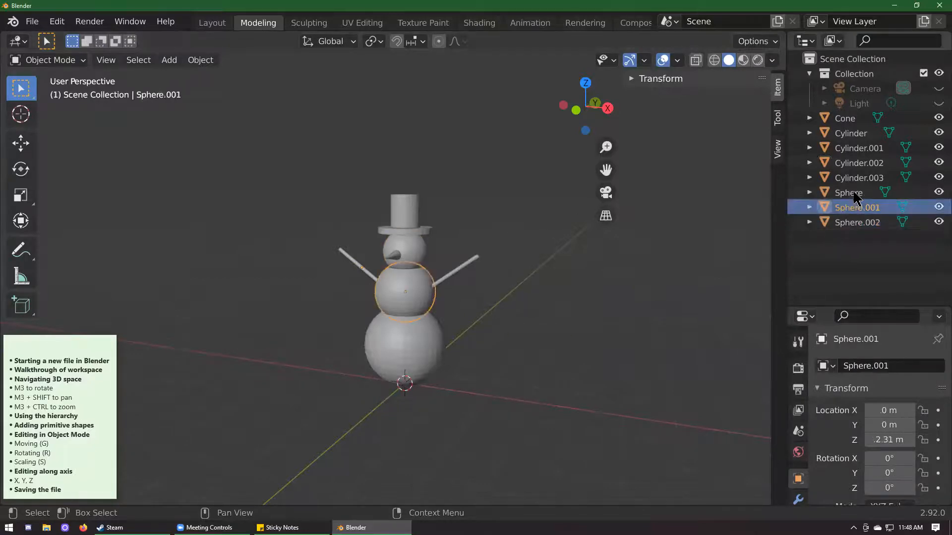
left_click(851, 192)
left_click(860, 179)
left_click(859, 149)
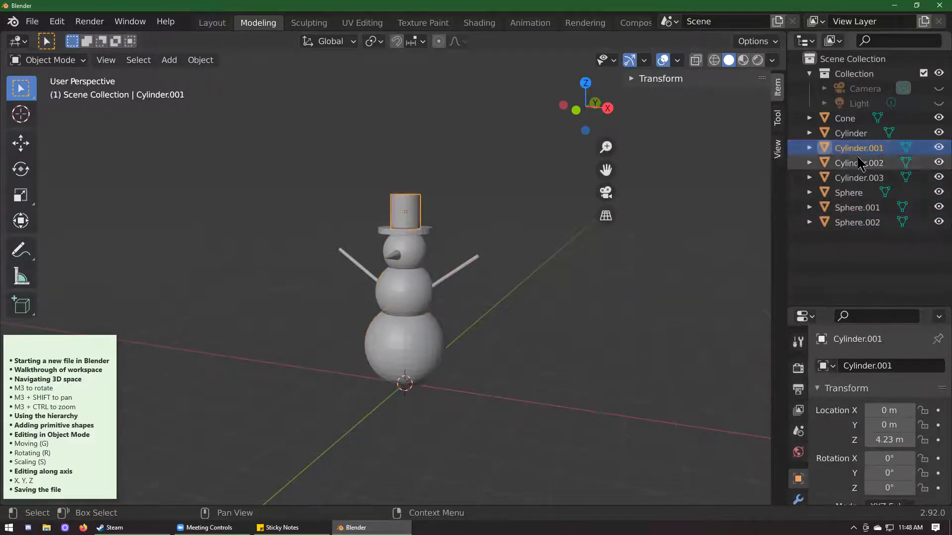
left_click(849, 119)
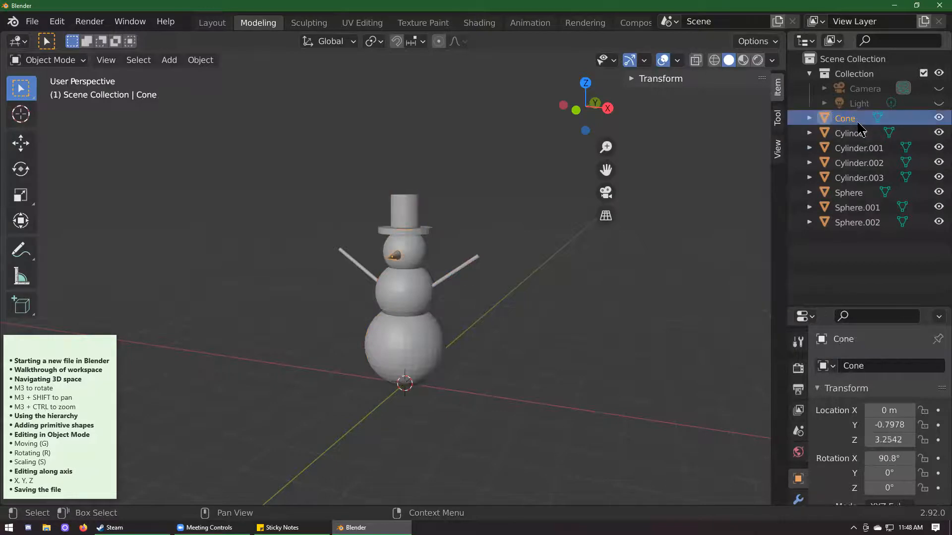
left_click(865, 149)
left_click(871, 178)
left_click(870, 193)
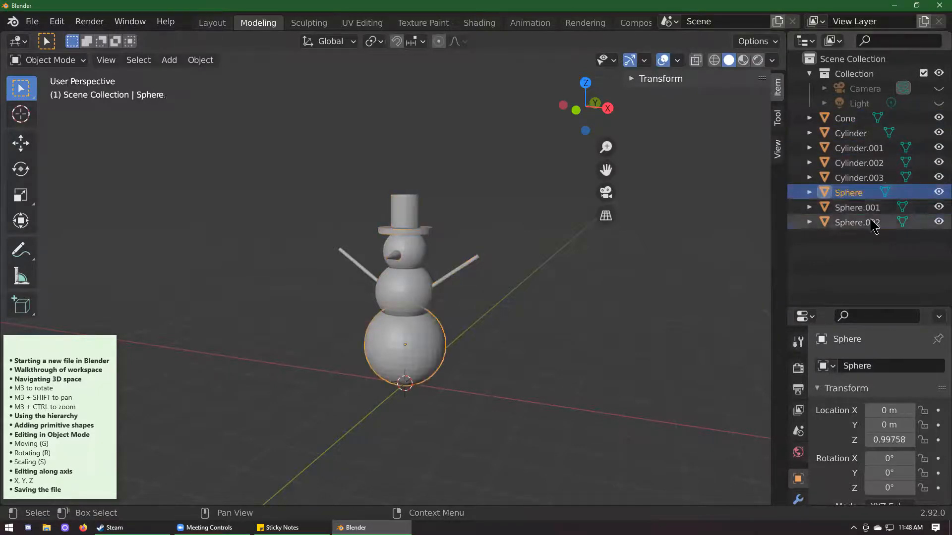
left_click(871, 222)
left_click(884, 193)
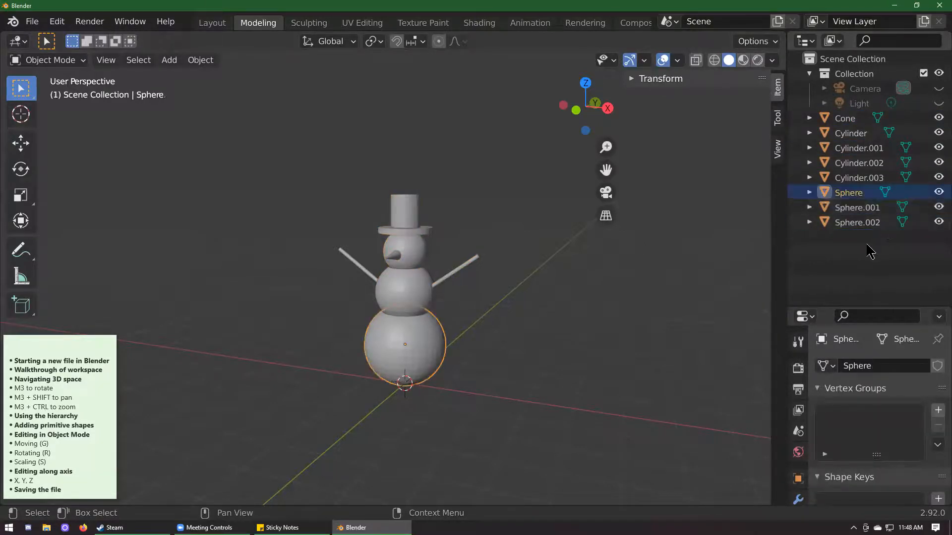
Step: Box-select all of the snowman's parts together, including the hat, nose and both arms
left_click(700, 275)
left_click_drag(285, 159, 545, 412)
left_click_drag(230, 125, 491, 416)
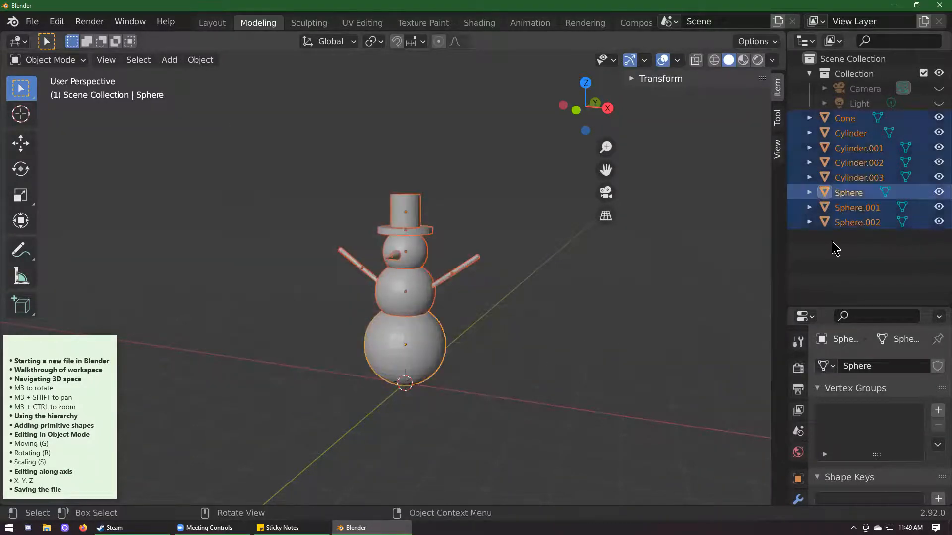
Step: Make the head sphere the active object, clear the selection, and box-select all the snowman's parts again
left_click(875, 234)
left_click(858, 222)
key("a")
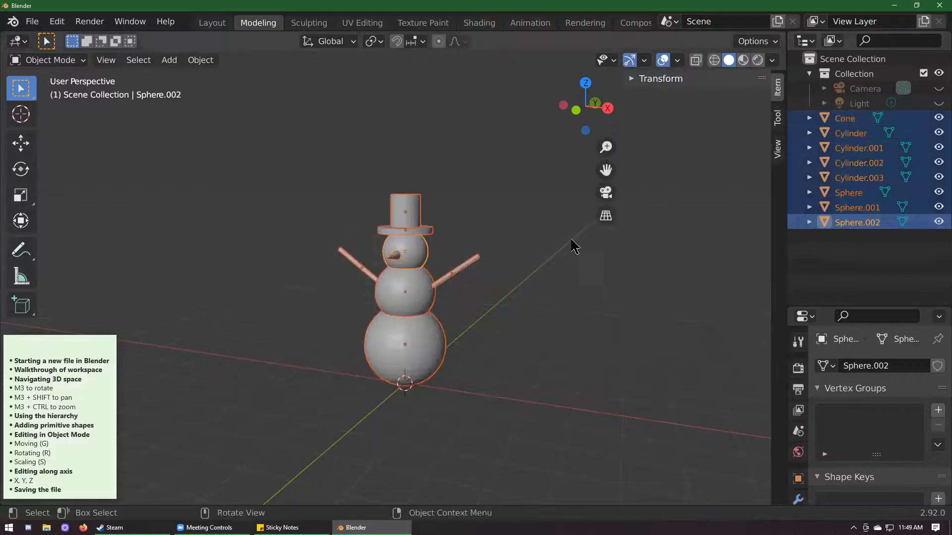
key("alt+a")
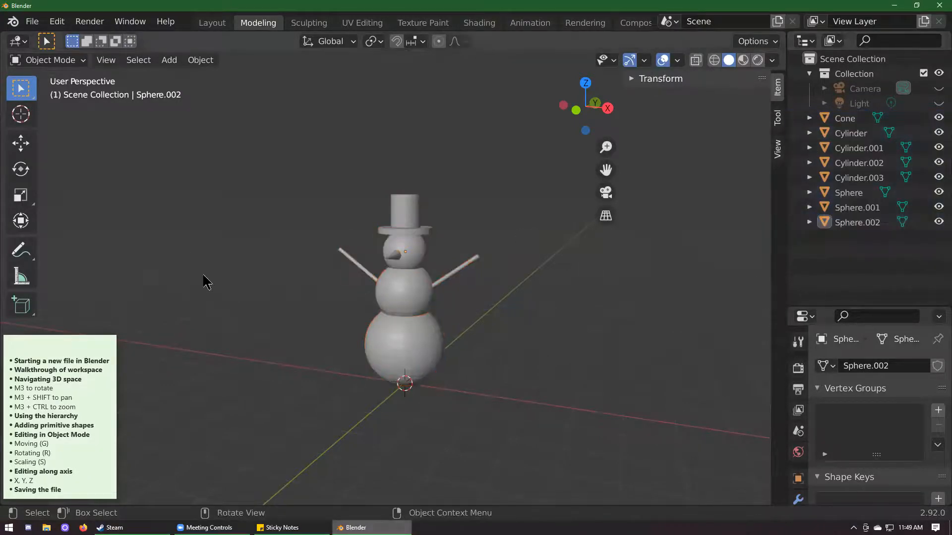
left_click_drag(296, 146, 528, 424)
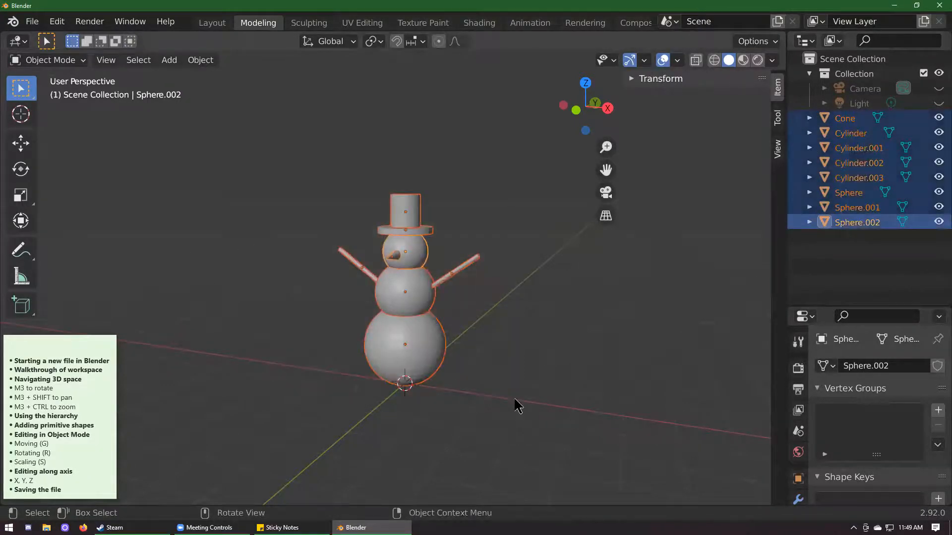
scroll(440, 297, "up", 2)
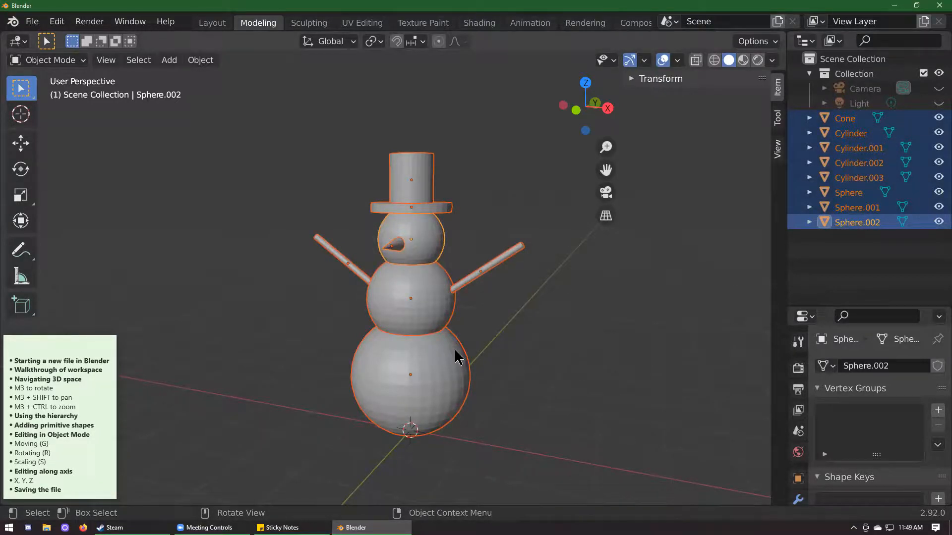
Step: Join all the selected snowman parts into a single object
right_click(434, 248)
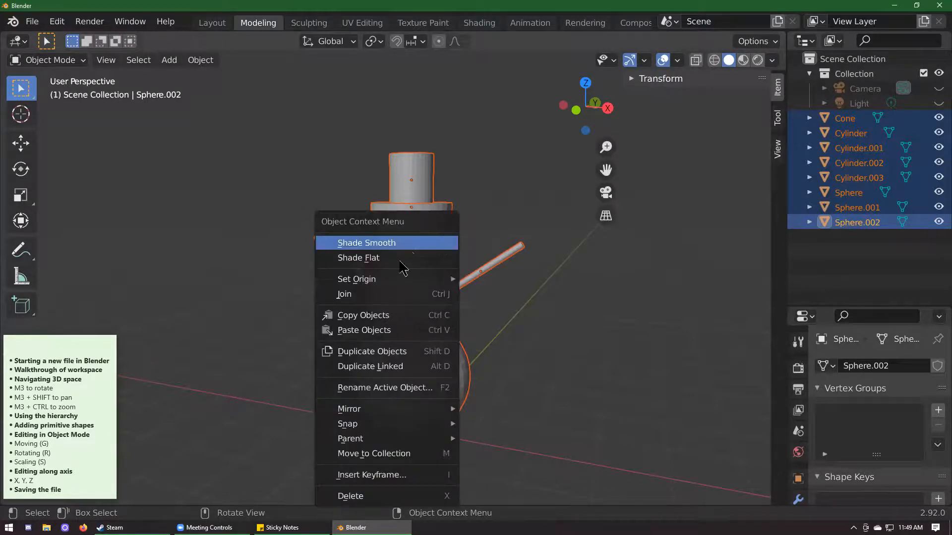
scroll(600, 341, "down", 2)
scroll(601, 342, "down", 1)
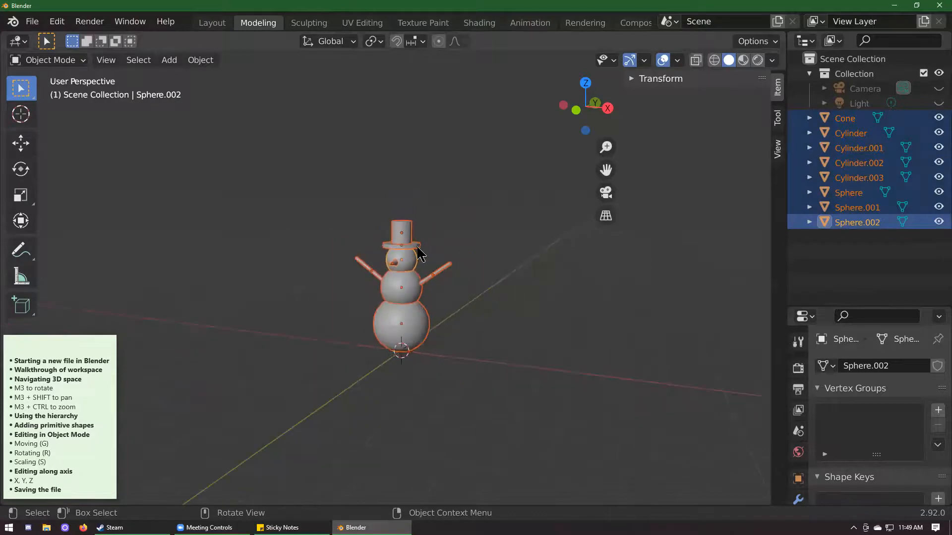
right_click(401, 228)
right_click(412, 263)
right_click(409, 262)
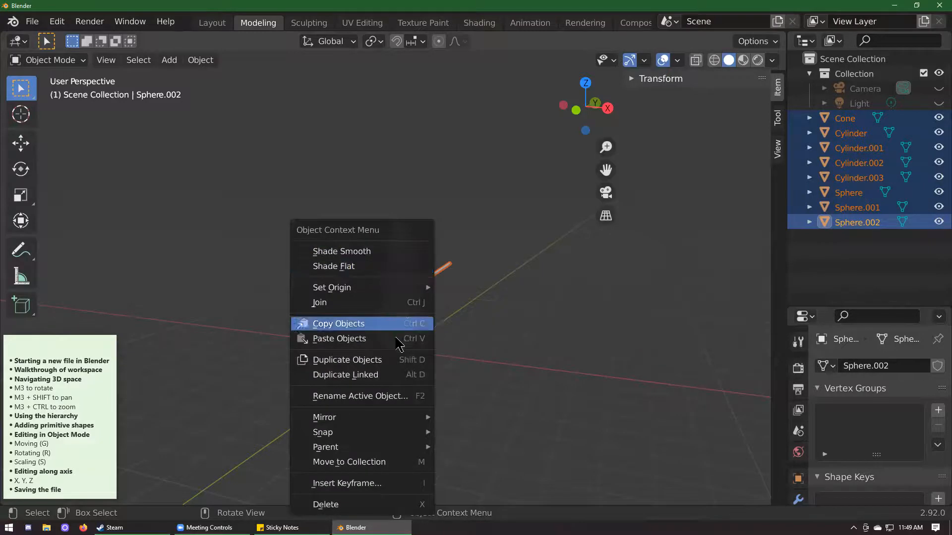
left_click(417, 305)
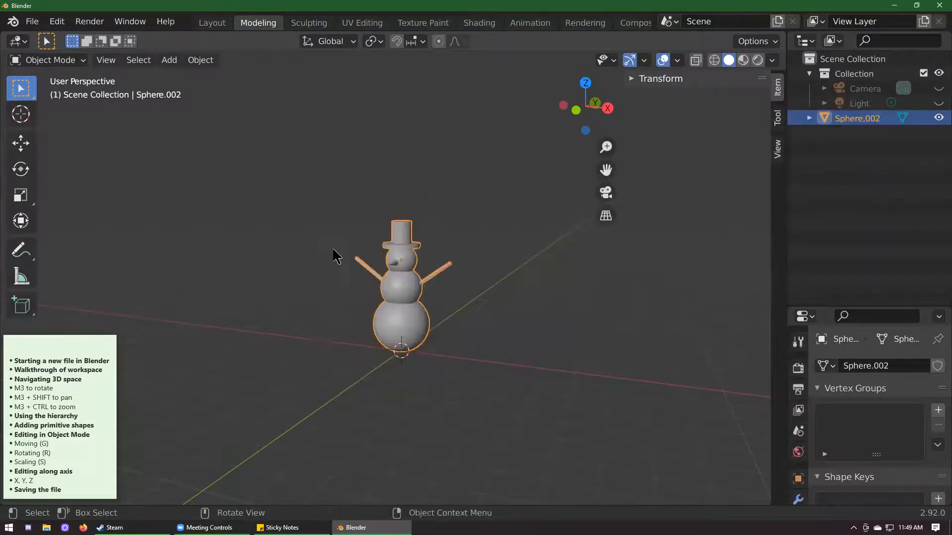
Step: Rename the joined object in the scene hierarchy as Snowman
scroll(347, 253, "up", 5)
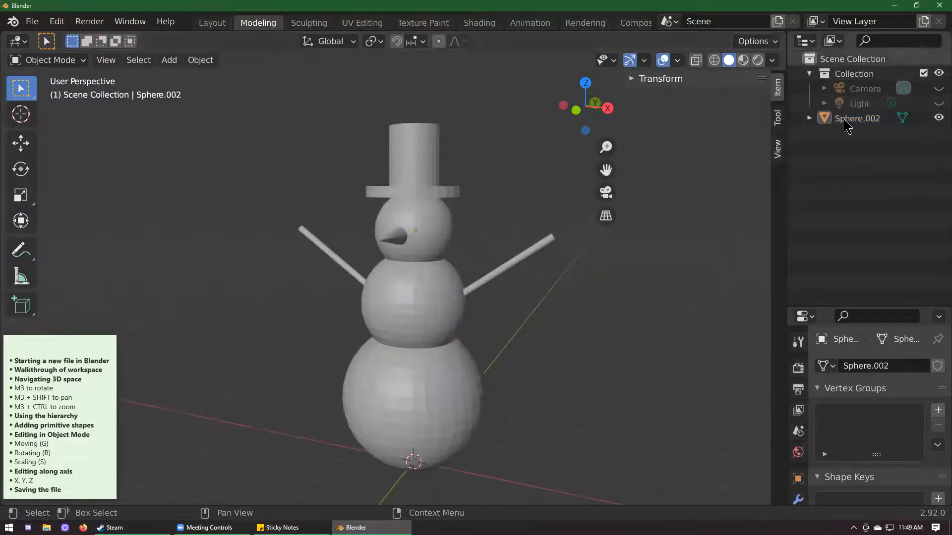
middle_click_drag(384, 327, 684, 317)
left_click(857, 118)
double_click(862, 119)
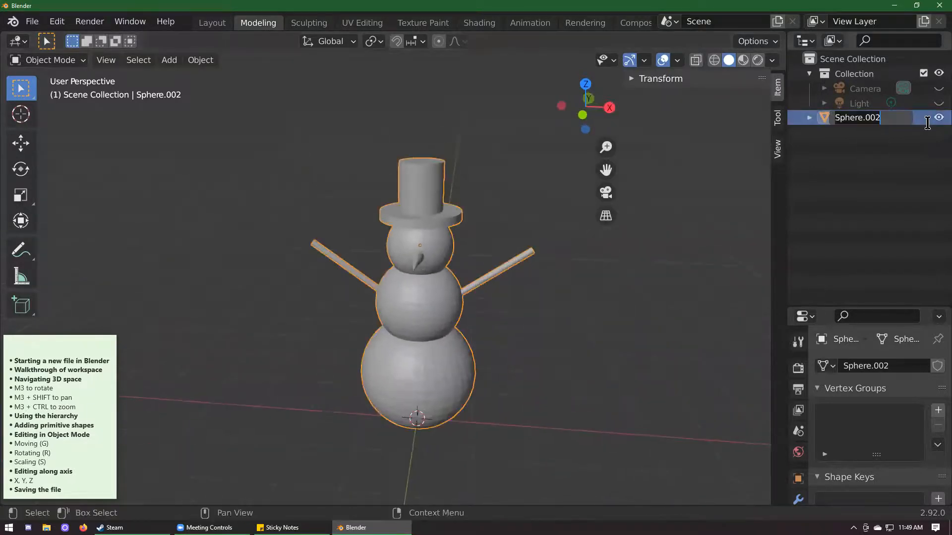
type("Snowman")
key("Return")
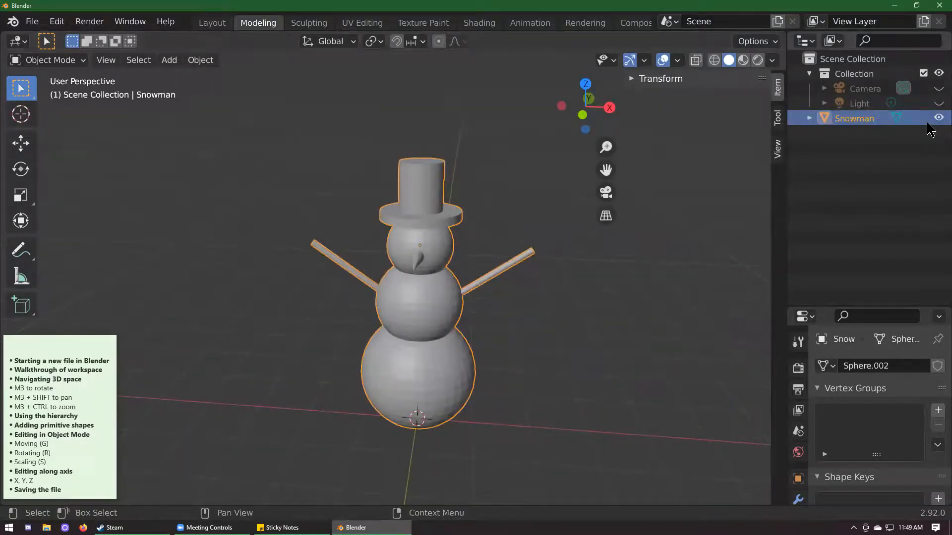
Step: Clear the selection, reselect the joined snowman as one object, and examine it from a different angle
left_click(639, 333)
scroll(417, 328, "down", 2)
left_click(416, 320)
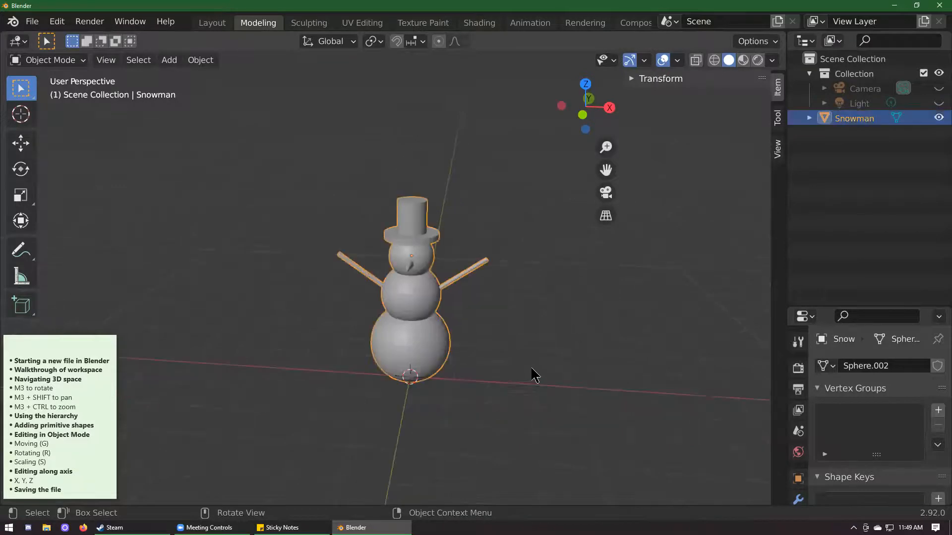
scroll(476, 347, "down", 1)
middle_click_drag(453, 340, 425, 314)
scroll(415, 255, "up", 2)
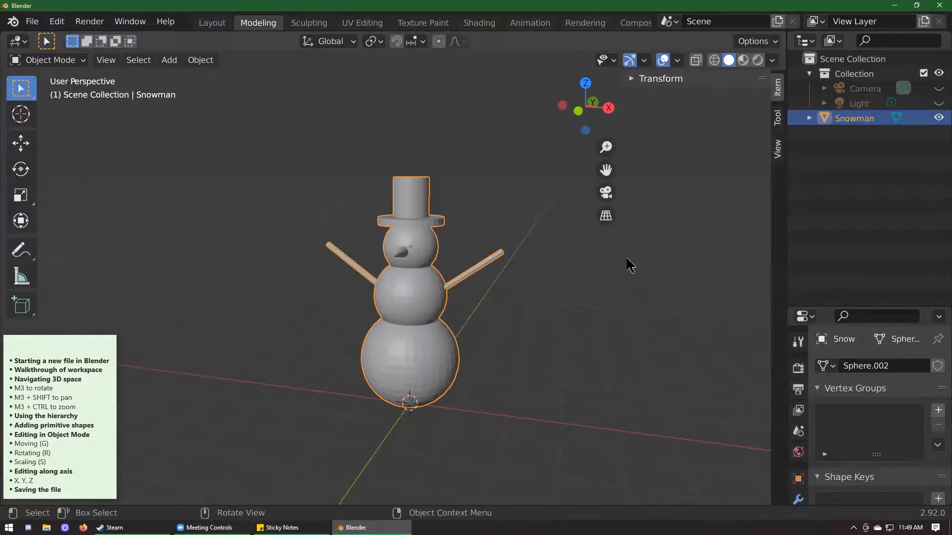
Step: Duplicate the snowman and place the copy about 4.2 m away along the positive X axis
left_click(560, 295)
left_click(435, 361)
scroll(506, 386, "down", 1)
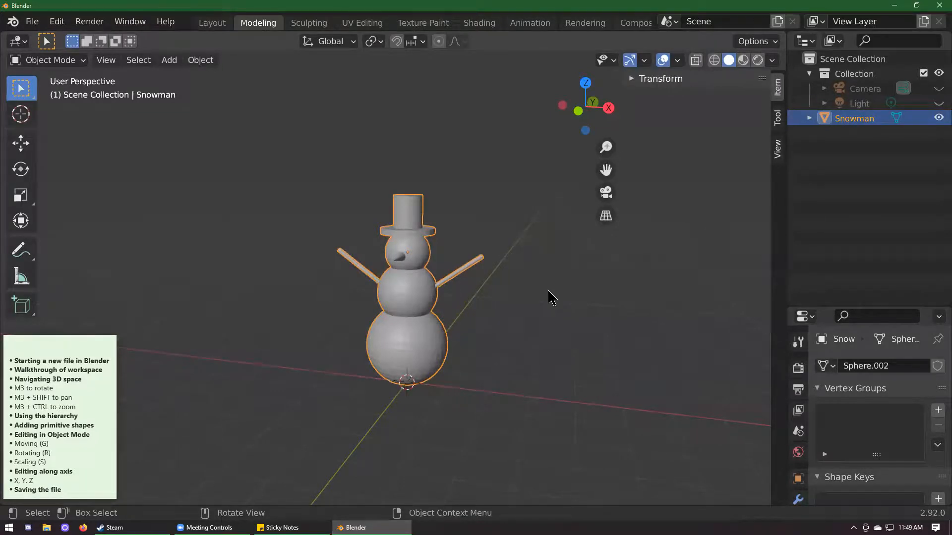
key("shift+d")
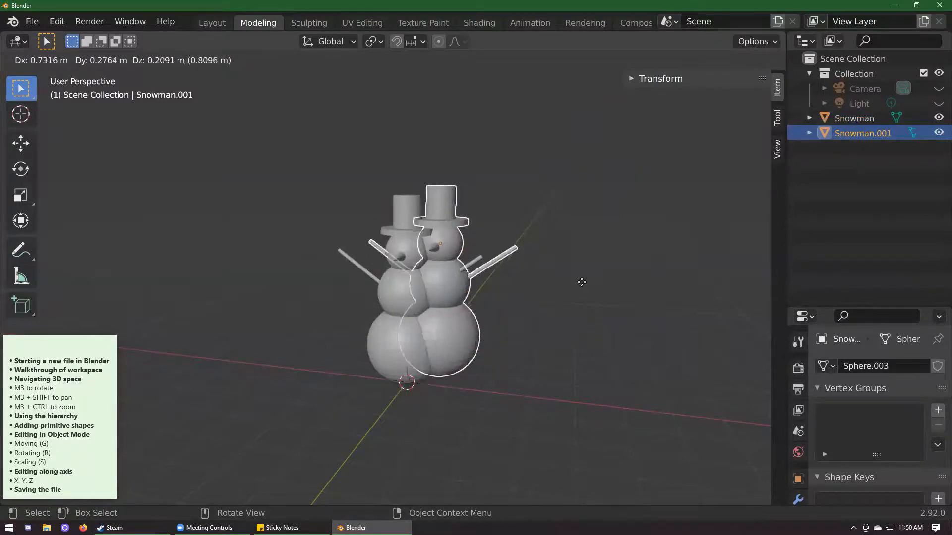
key("x")
left_click(734, 319)
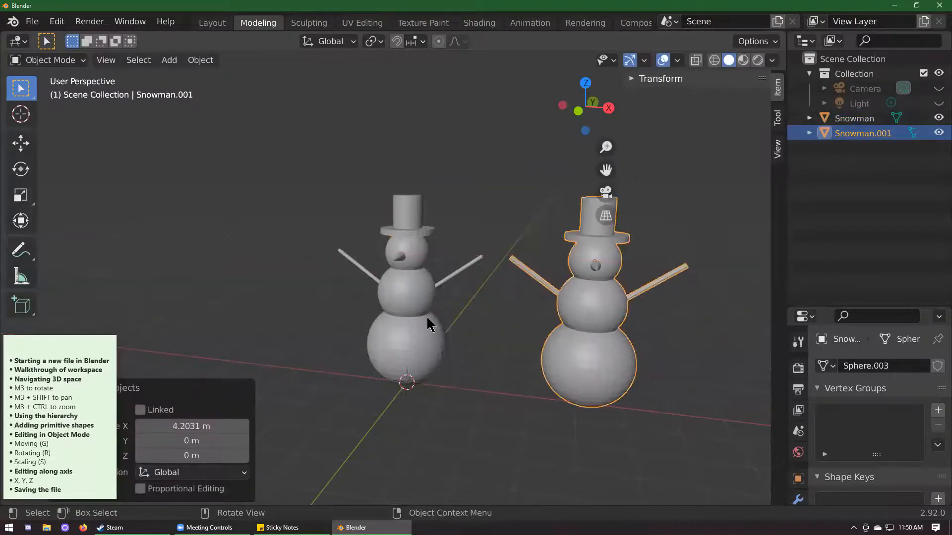
Step: Duplicate the original snowman again and place this copy on its opposite side along the X axis
left_click(434, 323)
scroll(411, 392, "down", 1)
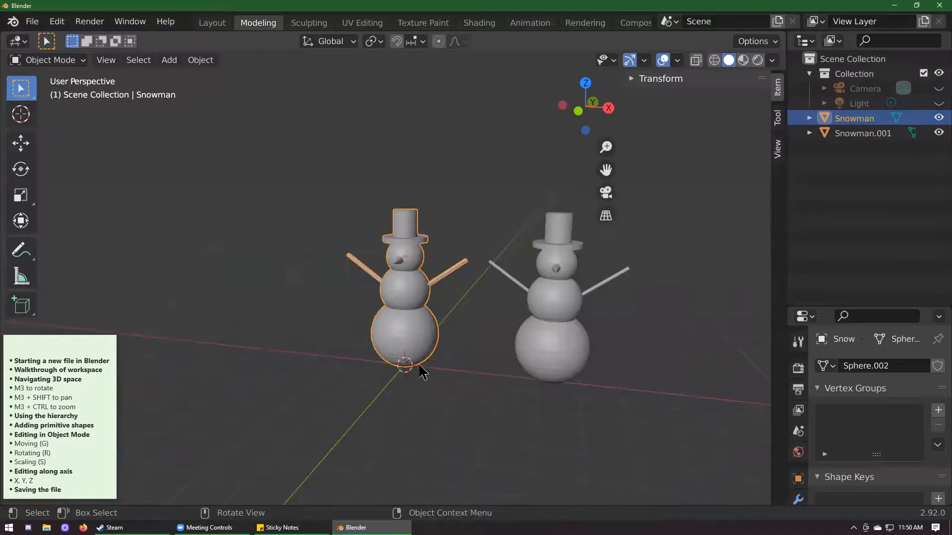
key("shift+d")
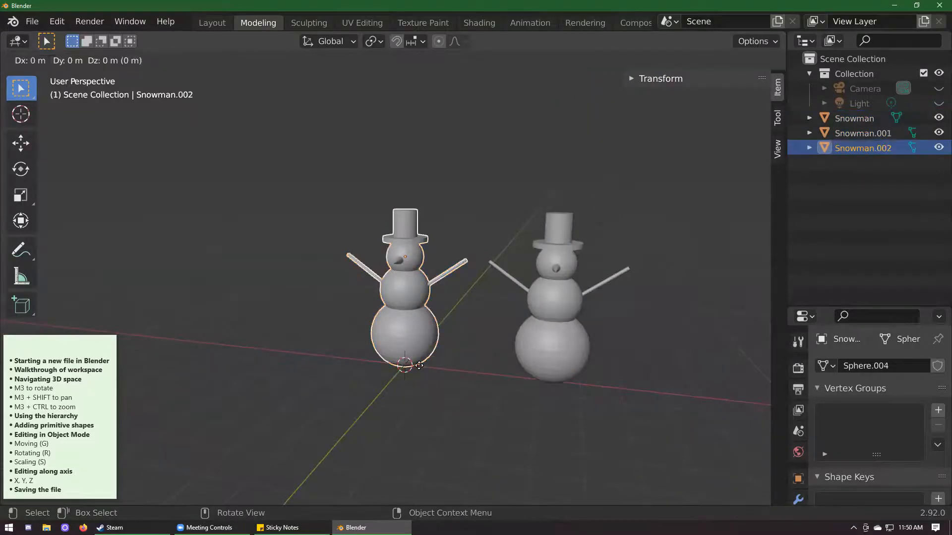
key("x")
left_click(259, 261)
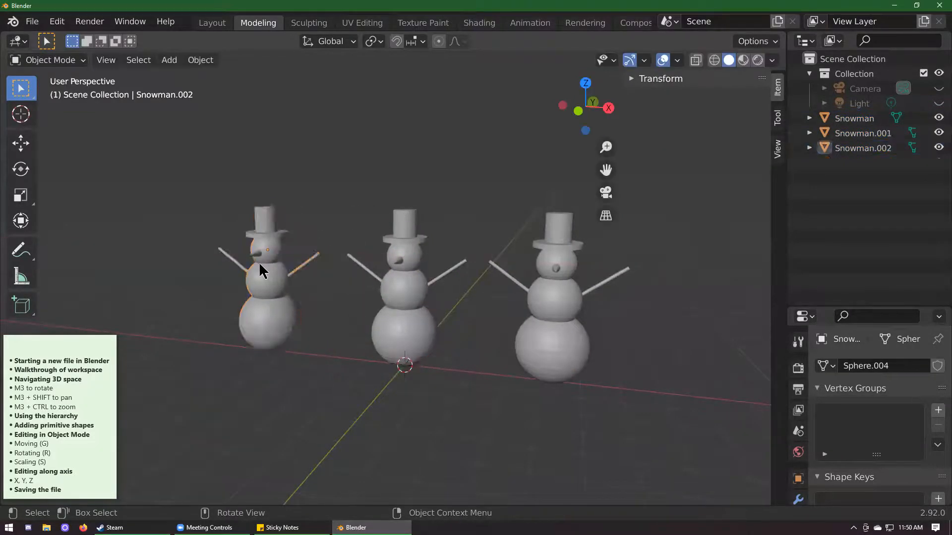
Step: Squash the second copy to about 0.512 along Z and lower it vertically to ground level
key("s")
key("z")
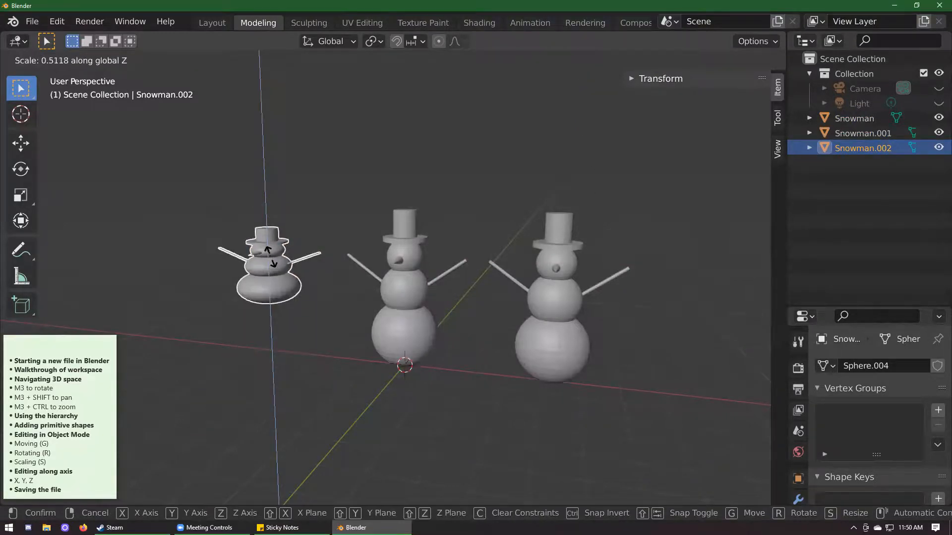
left_click(271, 257)
key("g")
key("z")
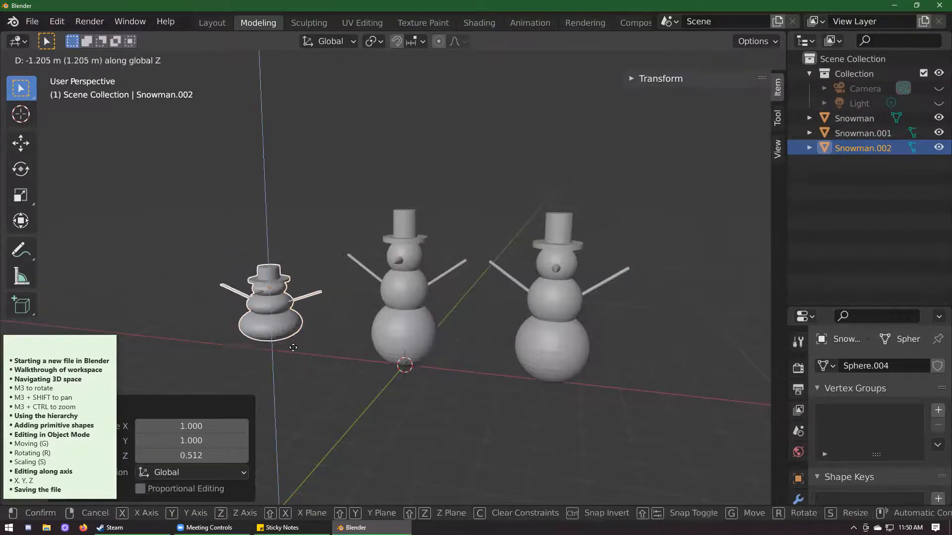
left_click(403, 431)
left_click(404, 434)
Step: Stretch the first copy to about 1.409 along Z and raise it vertically so its base meets the ground
middle_click_drag(404, 434, 531, 336)
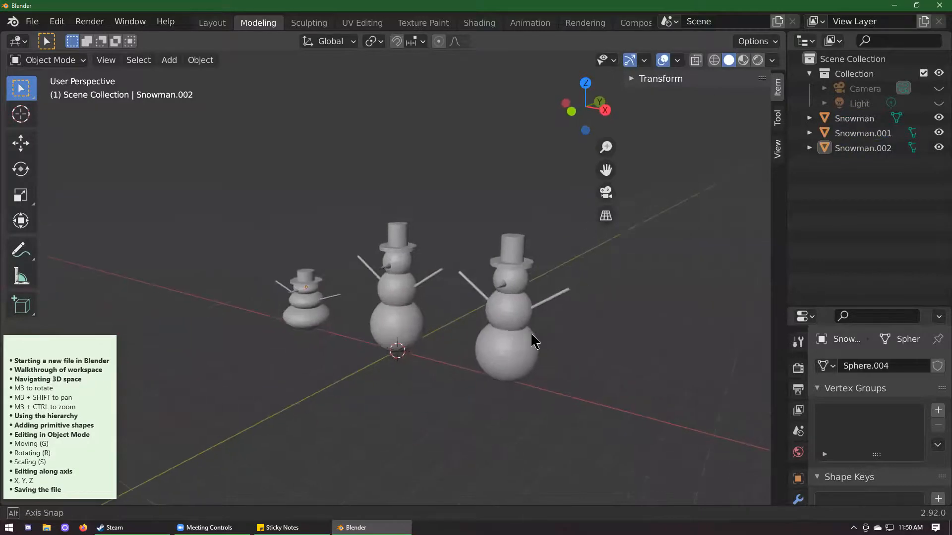
left_click(531, 333)
key("s")
key("z")
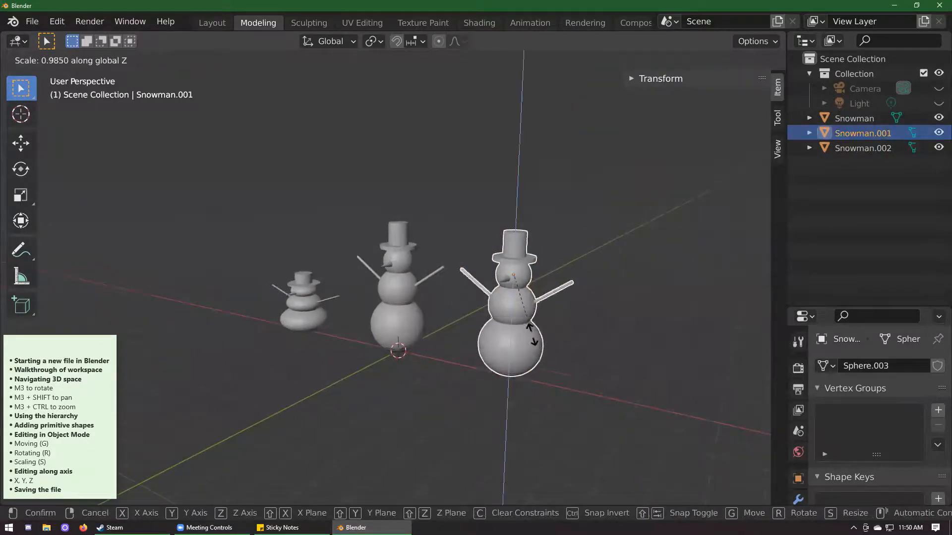
left_click(530, 371)
key("g")
key("z")
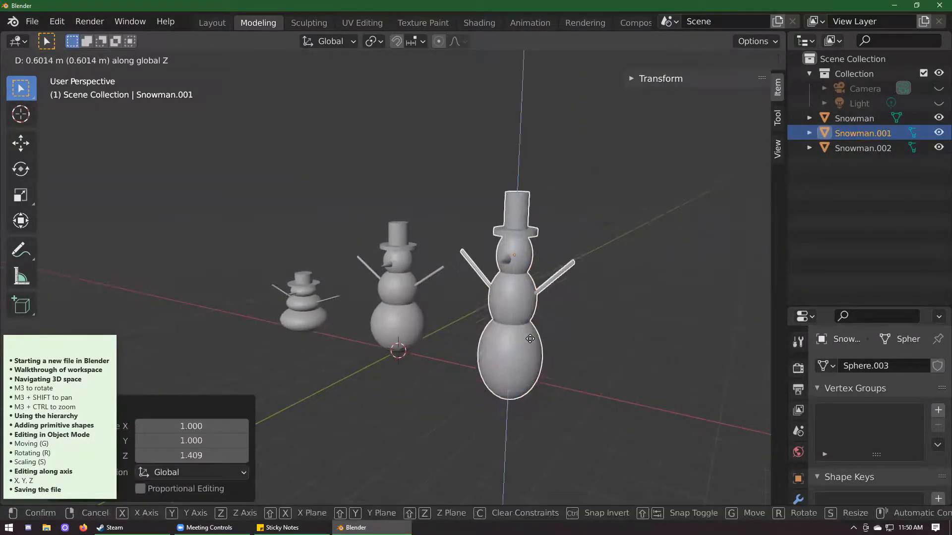
left_click(534, 323)
left_click(401, 421)
middle_click_drag(454, 404, 468, 314)
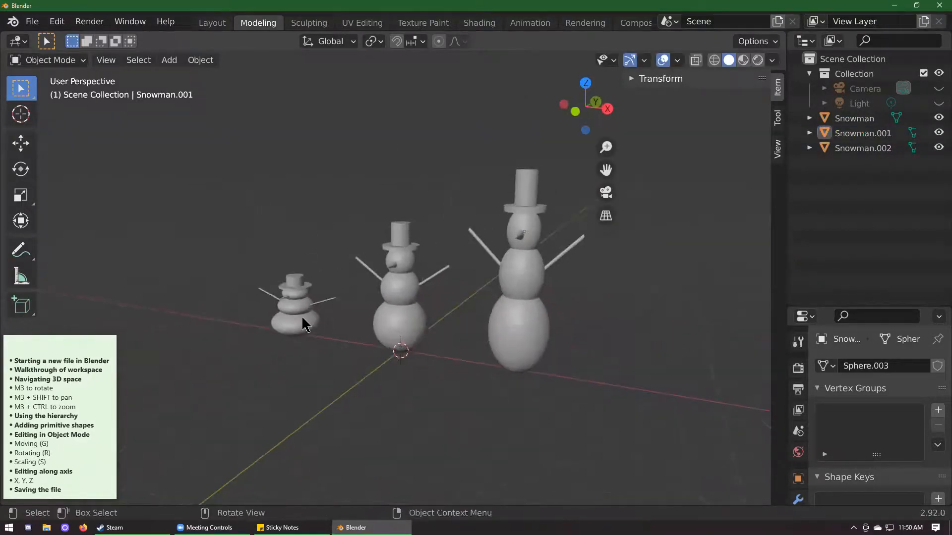
Step: Delete the squashed and the stretched snowman copies, keeping only the original
scroll(575, 210, "up", 1)
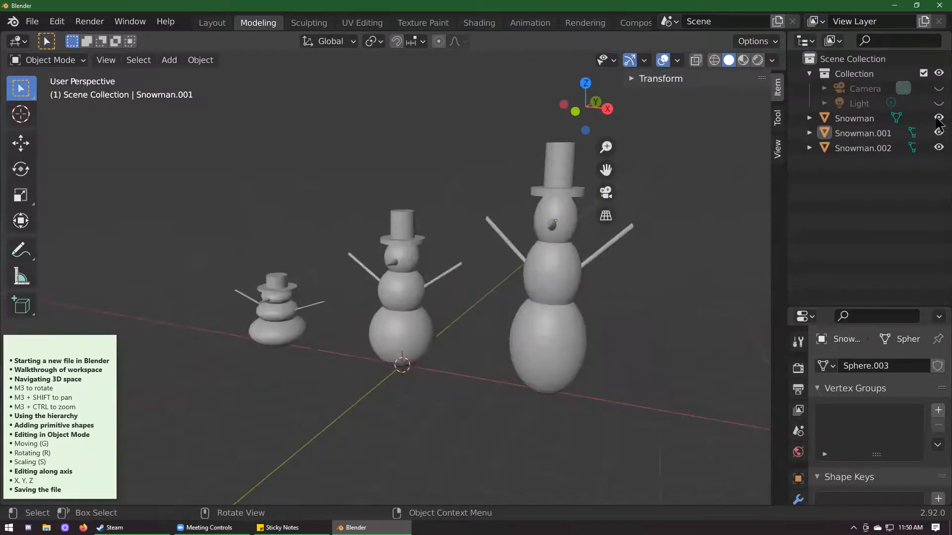
left_click(305, 304)
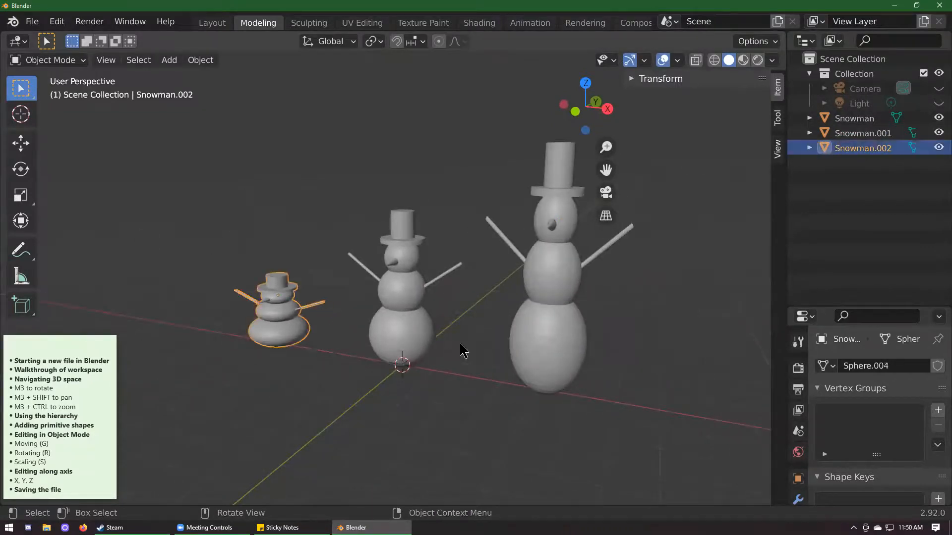
key("Delete")
left_click(524, 359)
key("Delete")
scroll(542, 219, "up", 4)
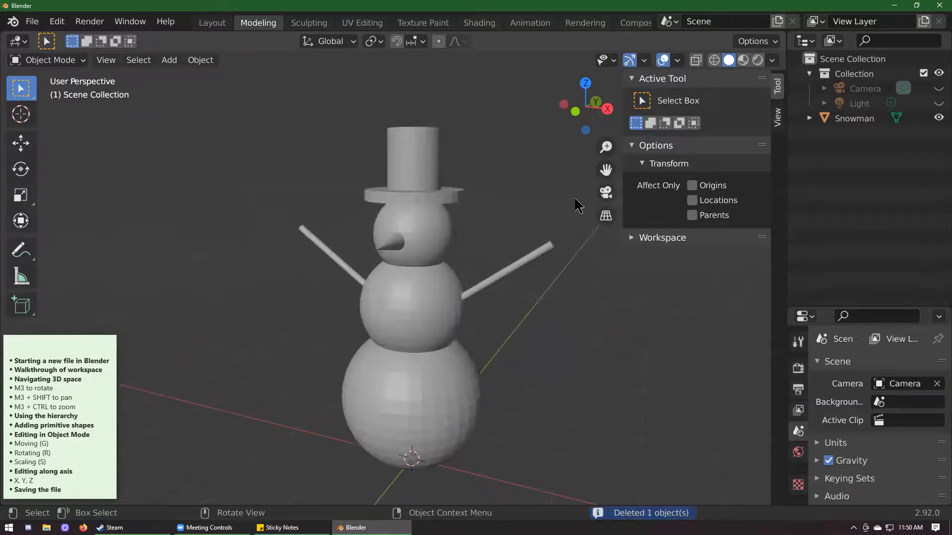
Step: Save the scene to the Desktop as snowman.blend
left_click(35, 22)
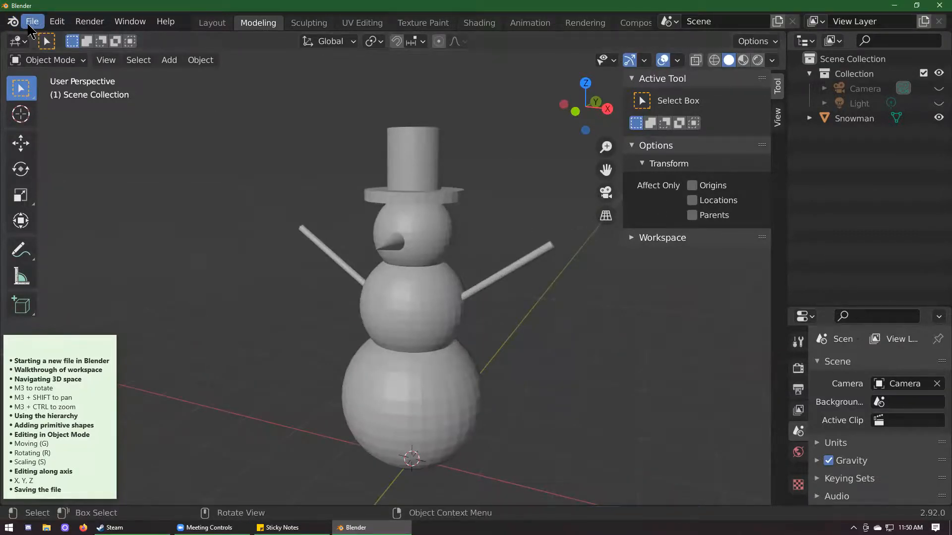
left_click(30, 24)
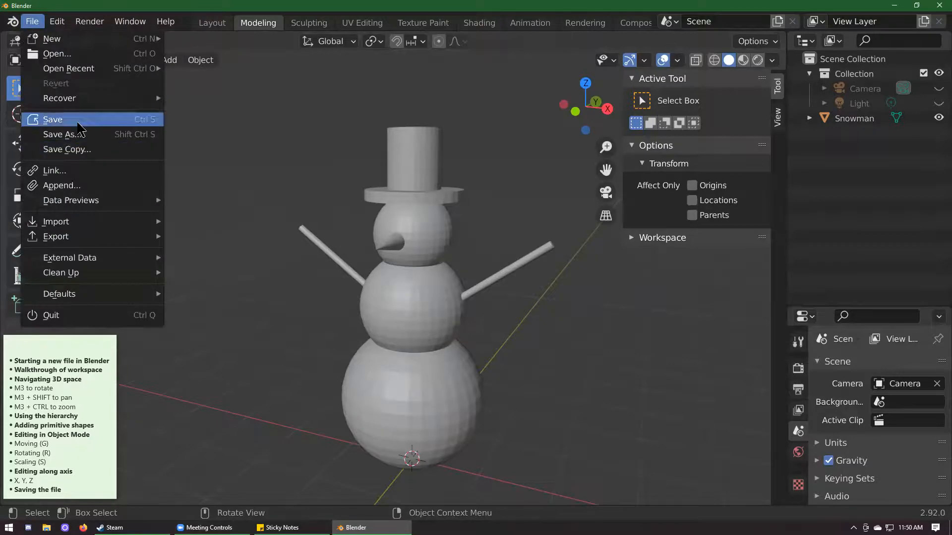
left_click(53, 120)
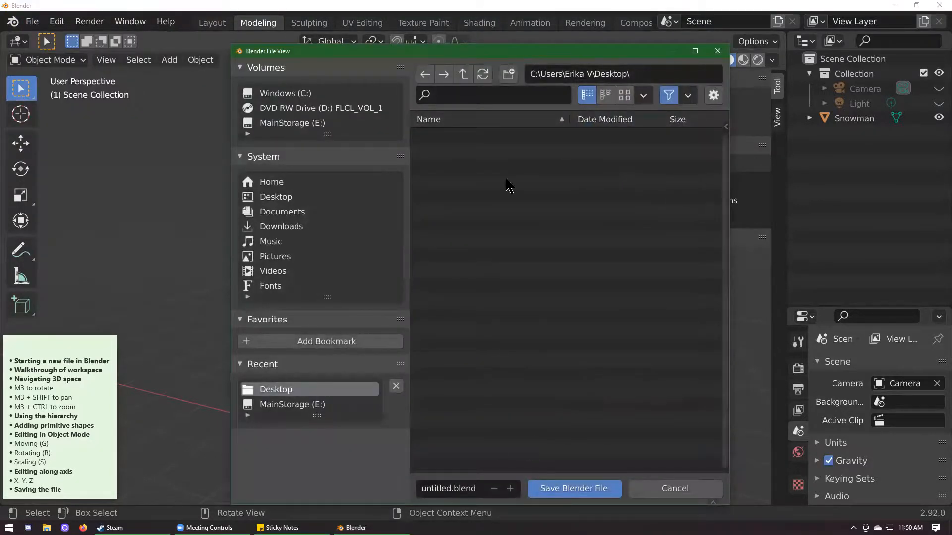
left_click(458, 490)
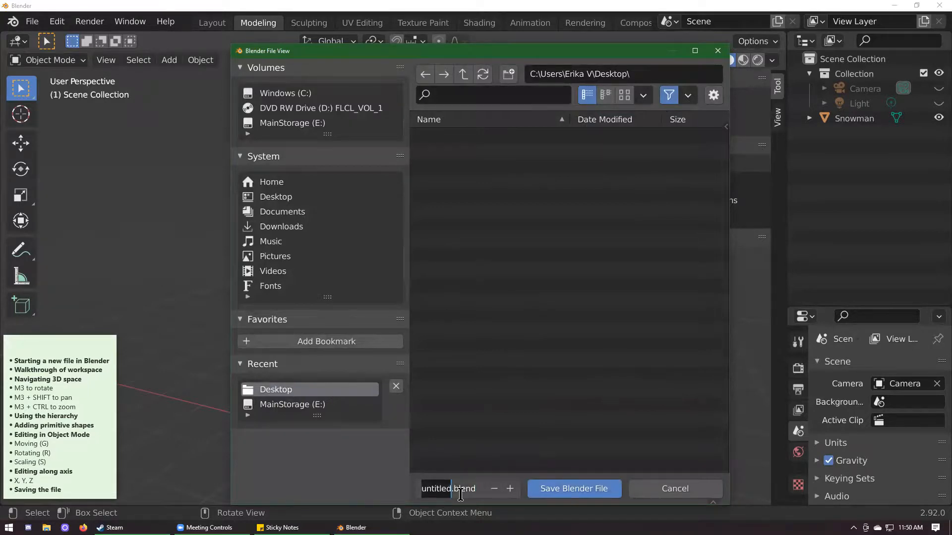
type("snowman")
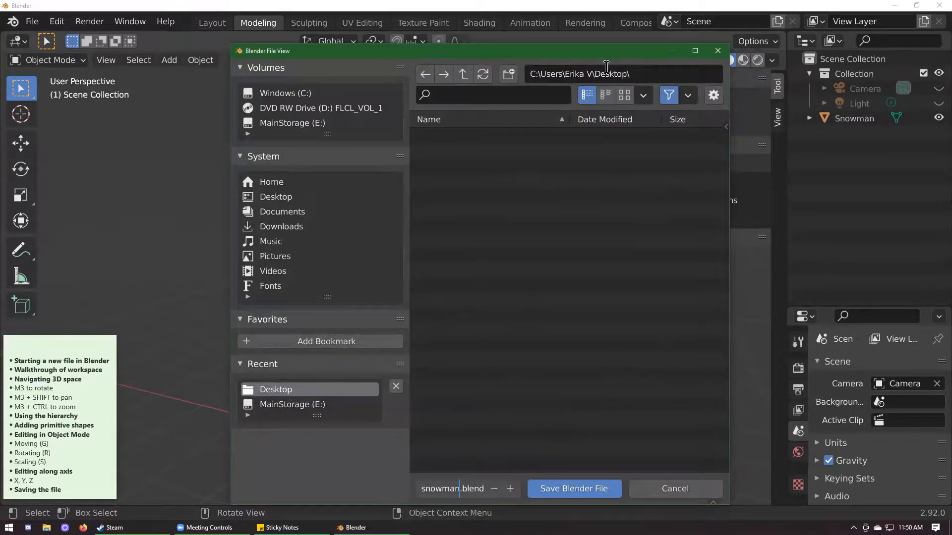
left_click_drag(604, 56, 516, 49)
type("n")
key("Return")
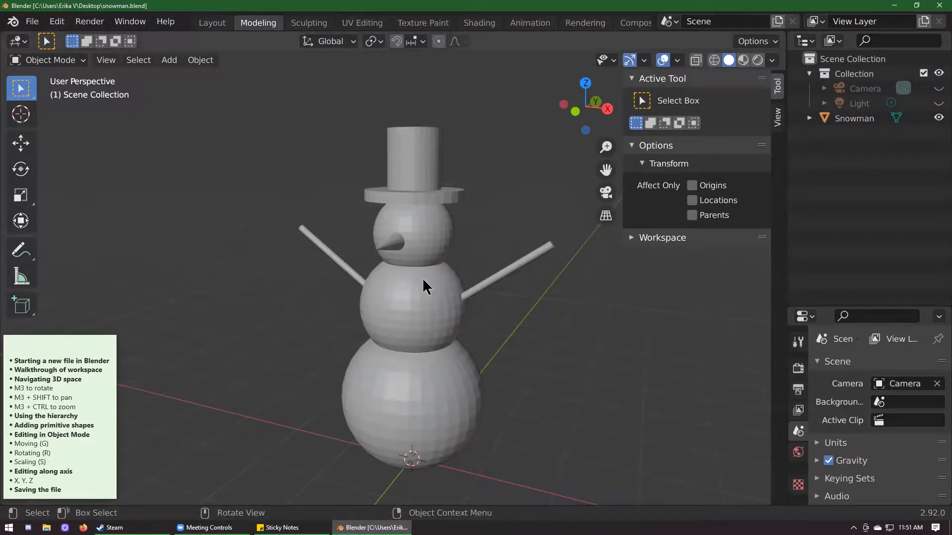
key("shift")
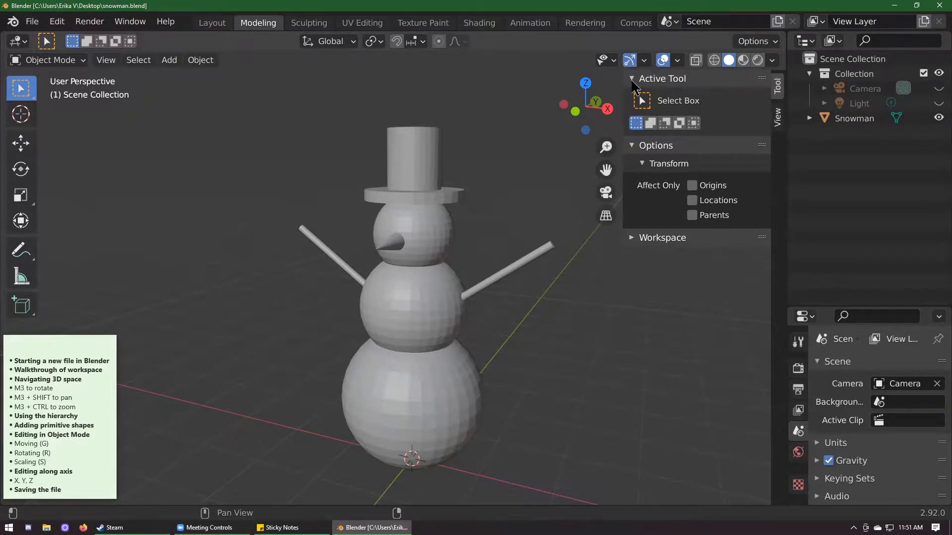
Step: Try to open the recently used file swords.blend
left_click(32, 21)
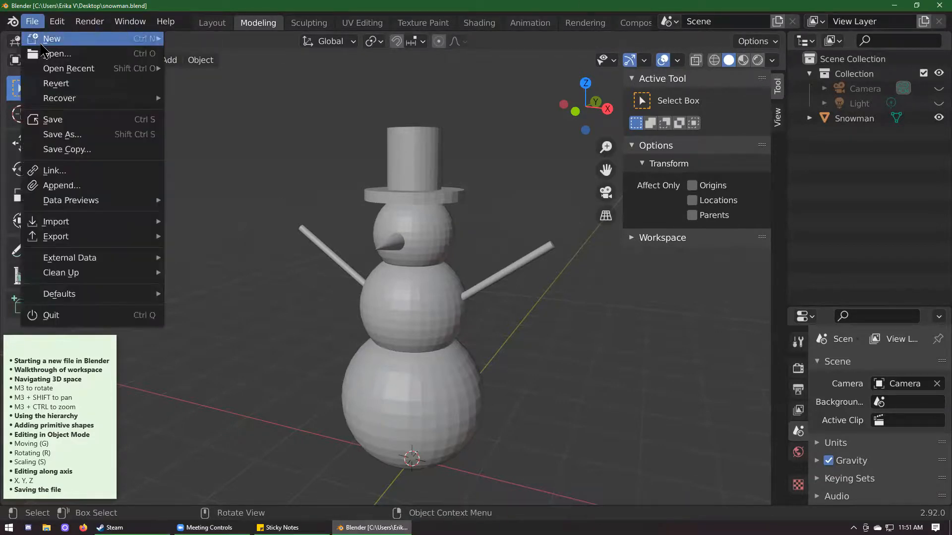
mouse_move(54, 68)
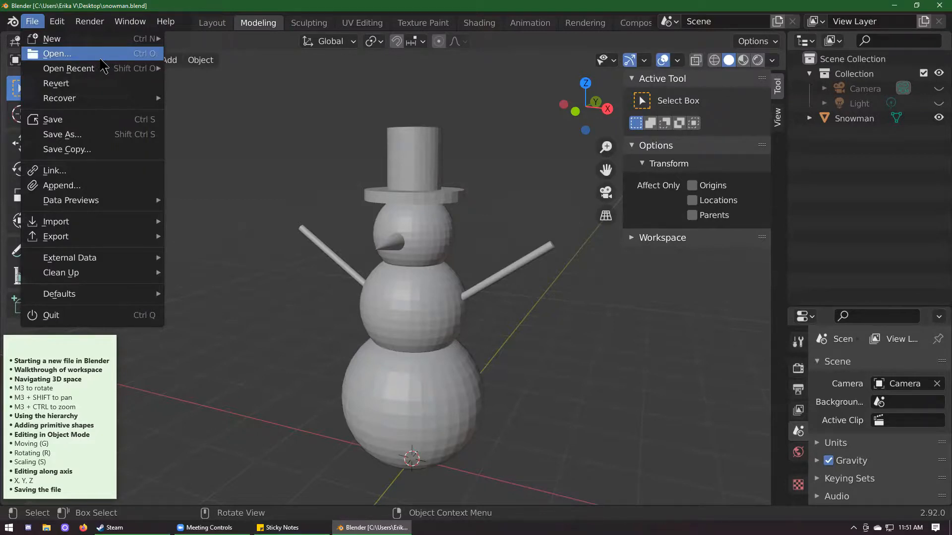
mouse_move(103, 68)
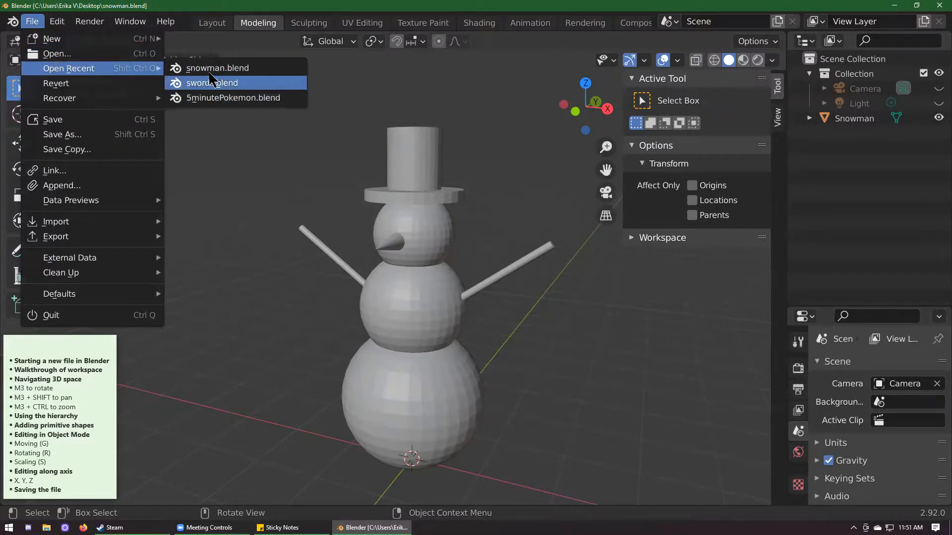
left_click(252, 88)
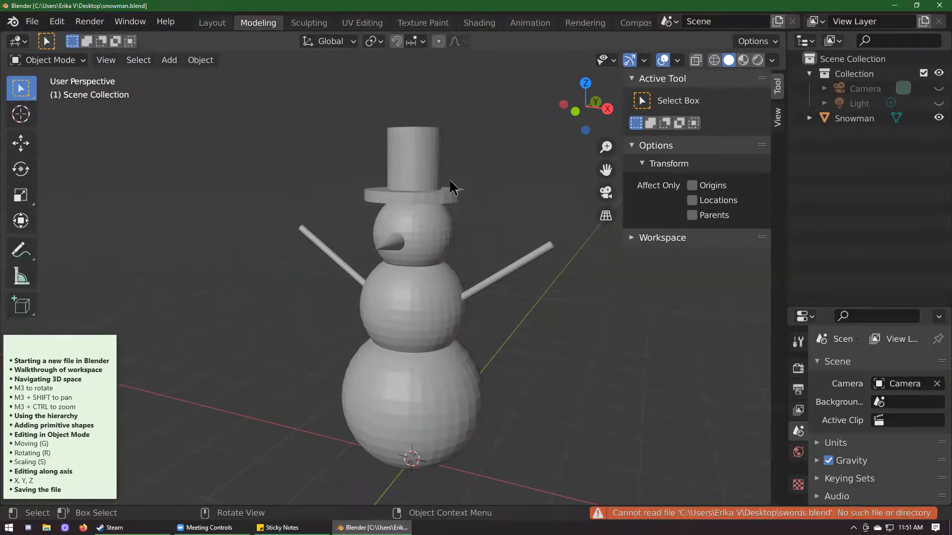
Step: Open the recently used file 5minutePokemon.blend
left_click(32, 22)
mouse_move(80, 64)
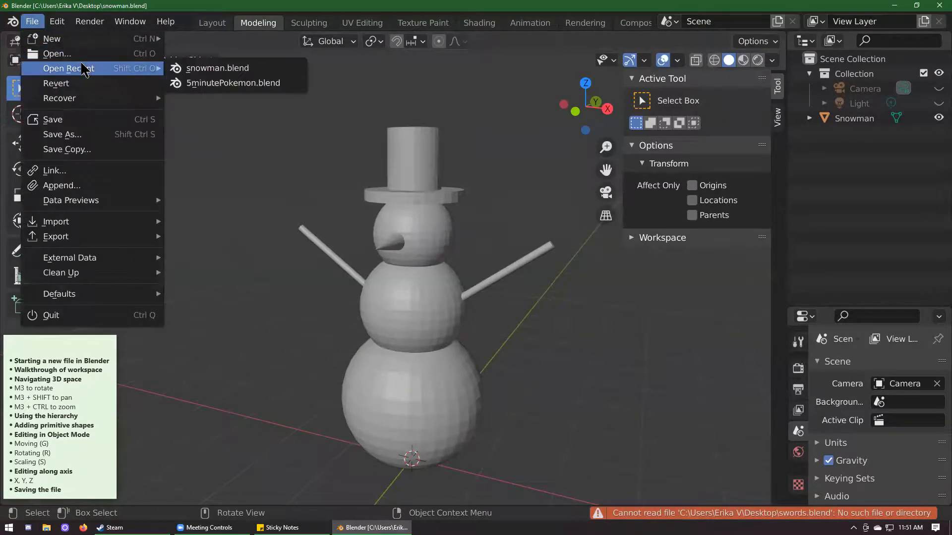
left_click(252, 89)
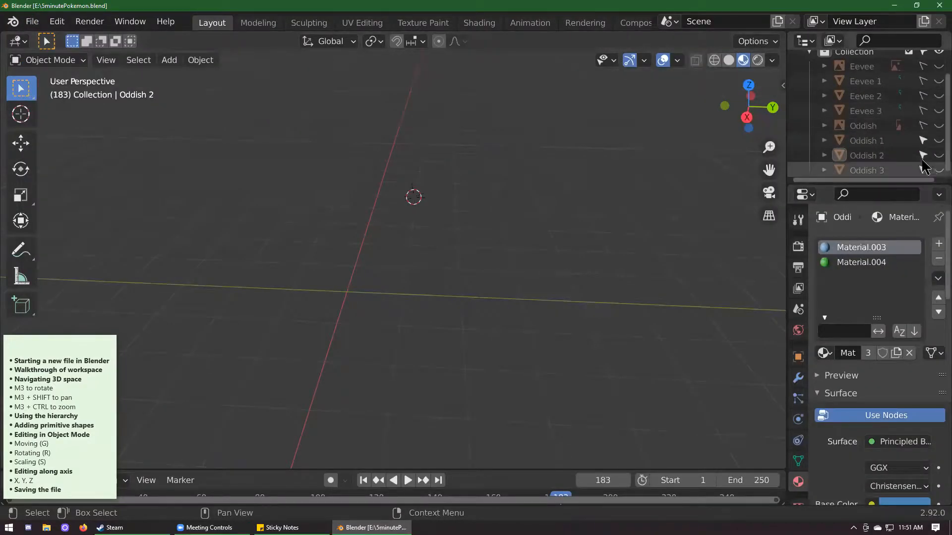
Step: Unhide the Oddish 3 object and examine the model in the viewport from different distances and angles
left_click(939, 171)
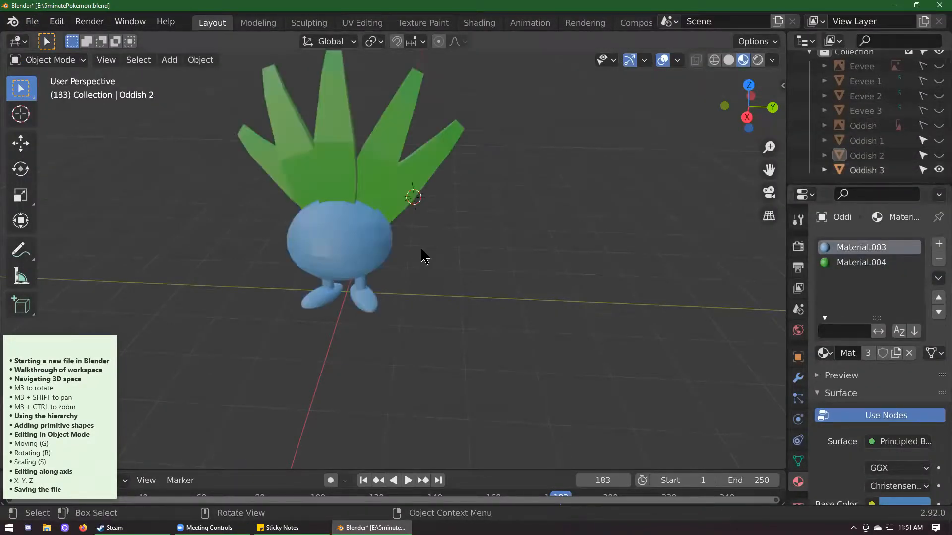
middle_click_drag(421, 255, 497, 186)
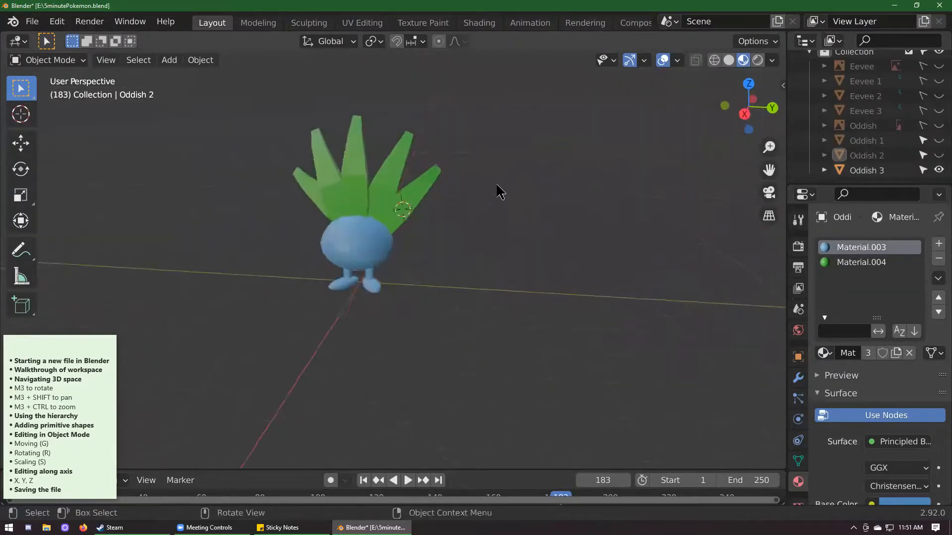
scroll(491, 195, "up", 3)
middle_click_drag(432, 200, 489, 277, "shift")
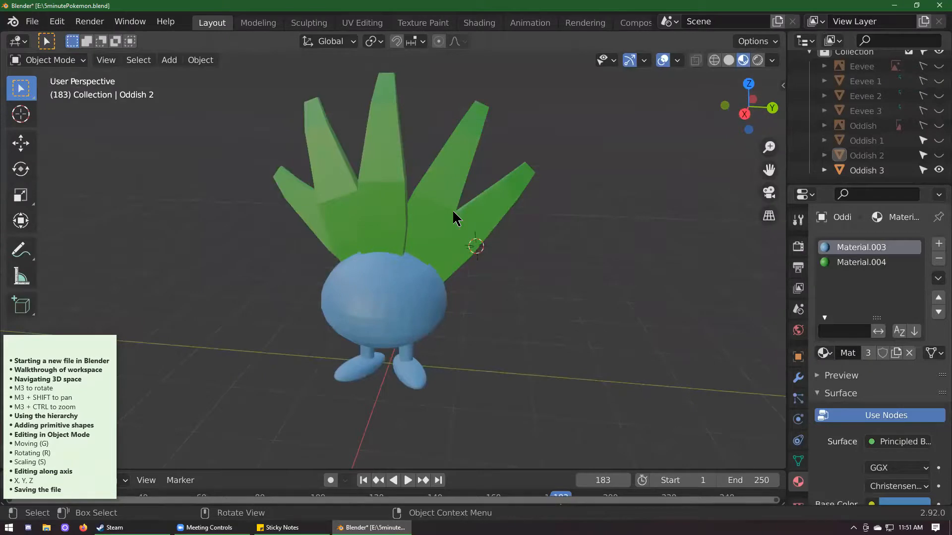
scroll(580, 308, "down", 2)
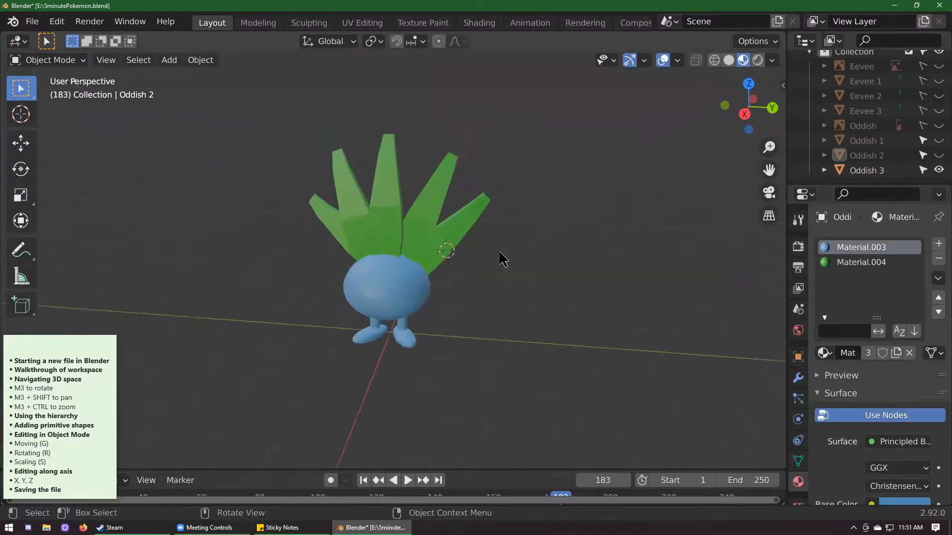
Step: Reopen the recent file snowman.blend without saving the changes to 5minutePokemon.blend
left_click(34, 22)
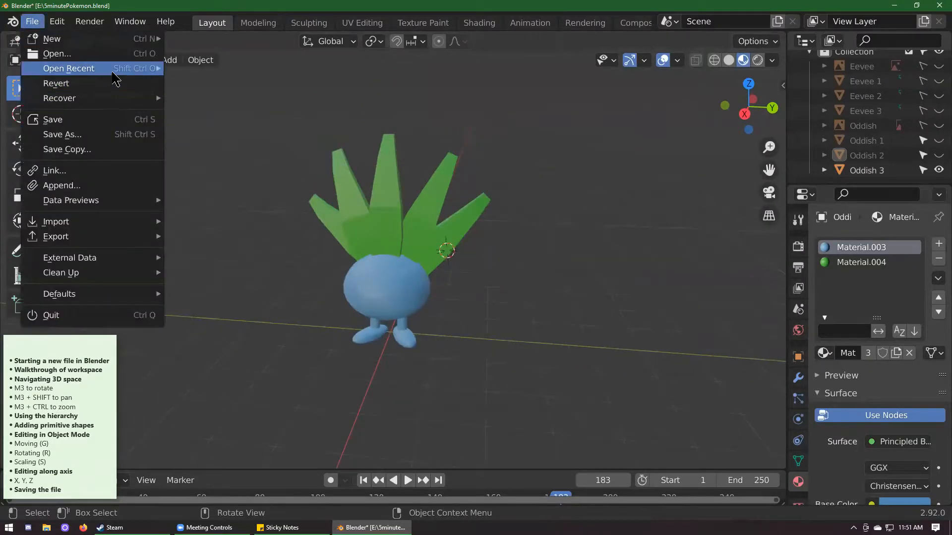
mouse_move(115, 80)
left_click(229, 83)
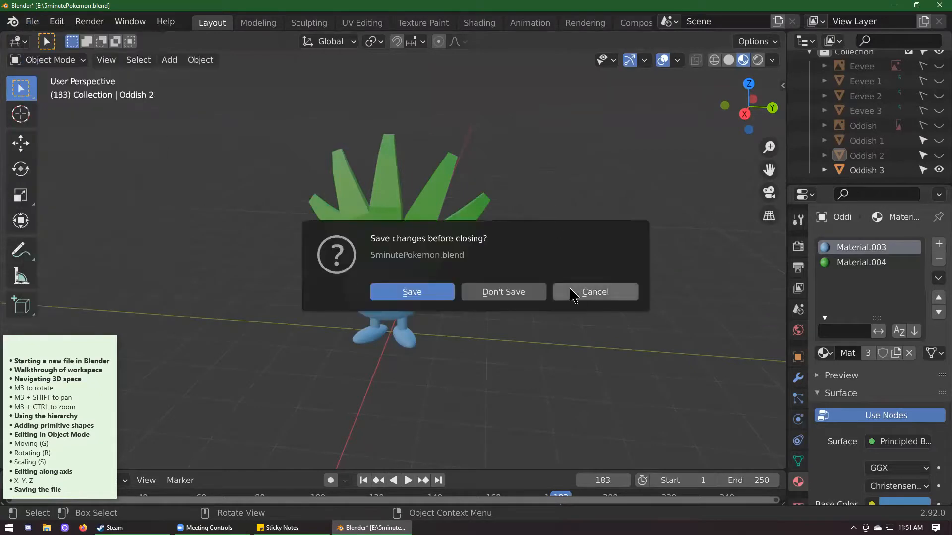
left_click(477, 292)
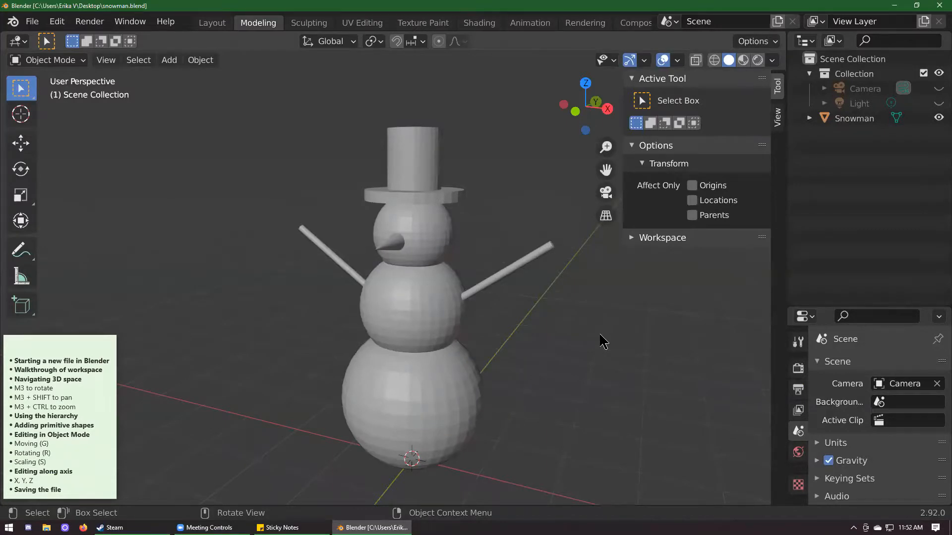
scroll(577, 396, "up", 2)
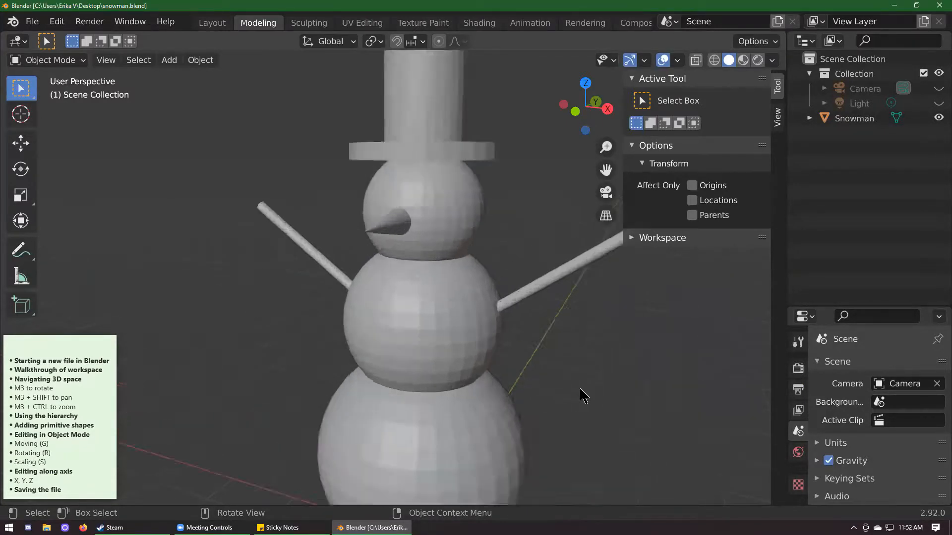
scroll(587, 390, "down", 2)
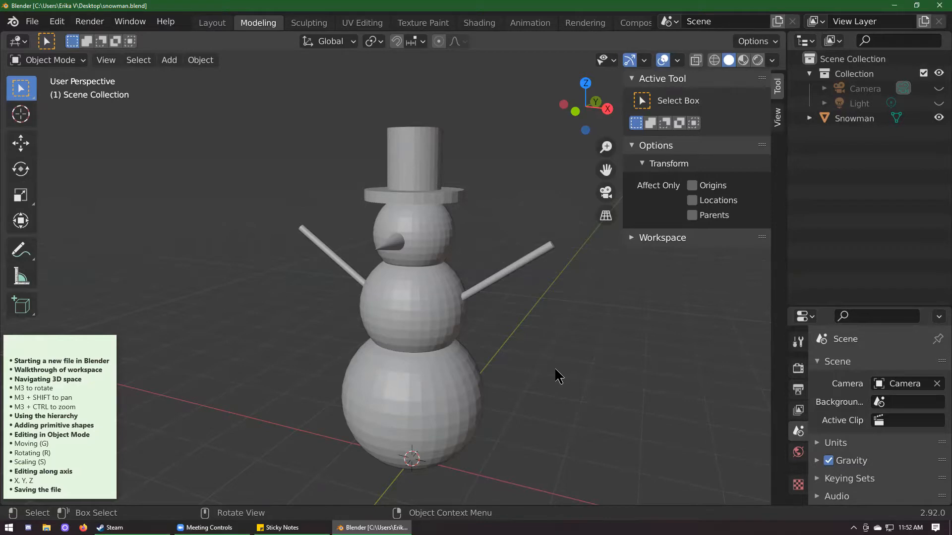
middle_click_drag(559, 376, 550, 422)
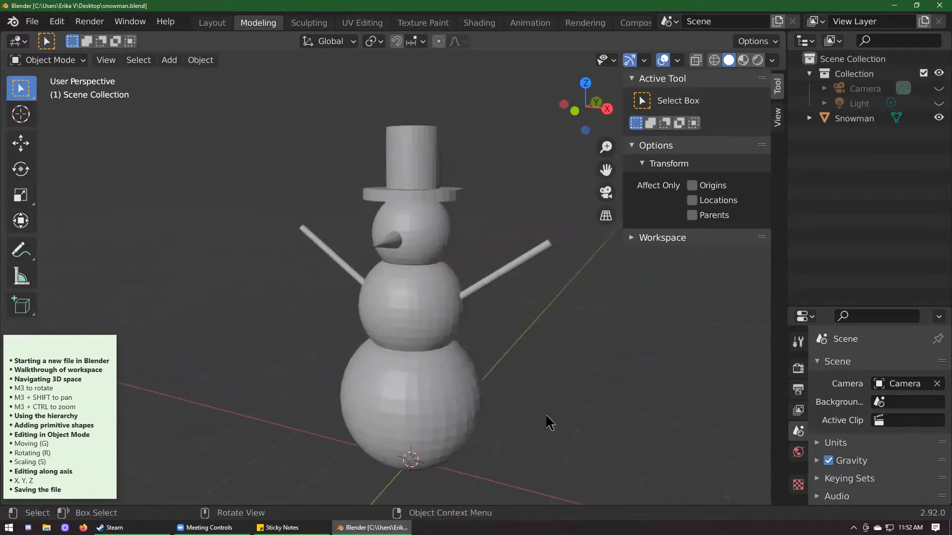